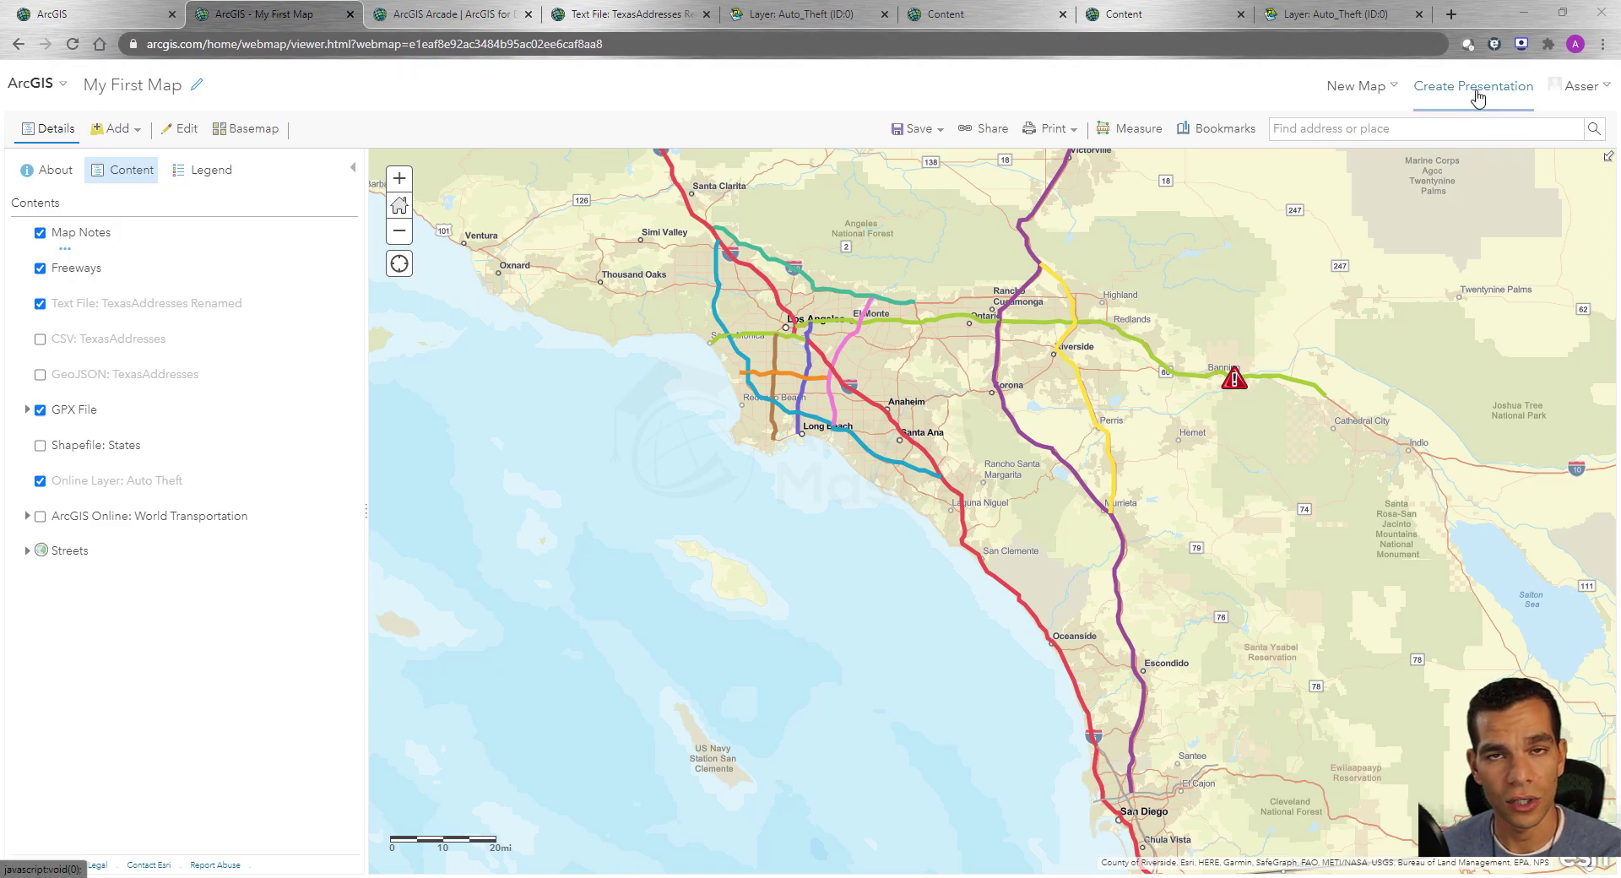
# Step: Create a new, empty presentation of My First Map from Map Viewer
pyautogui.click(1475, 95)
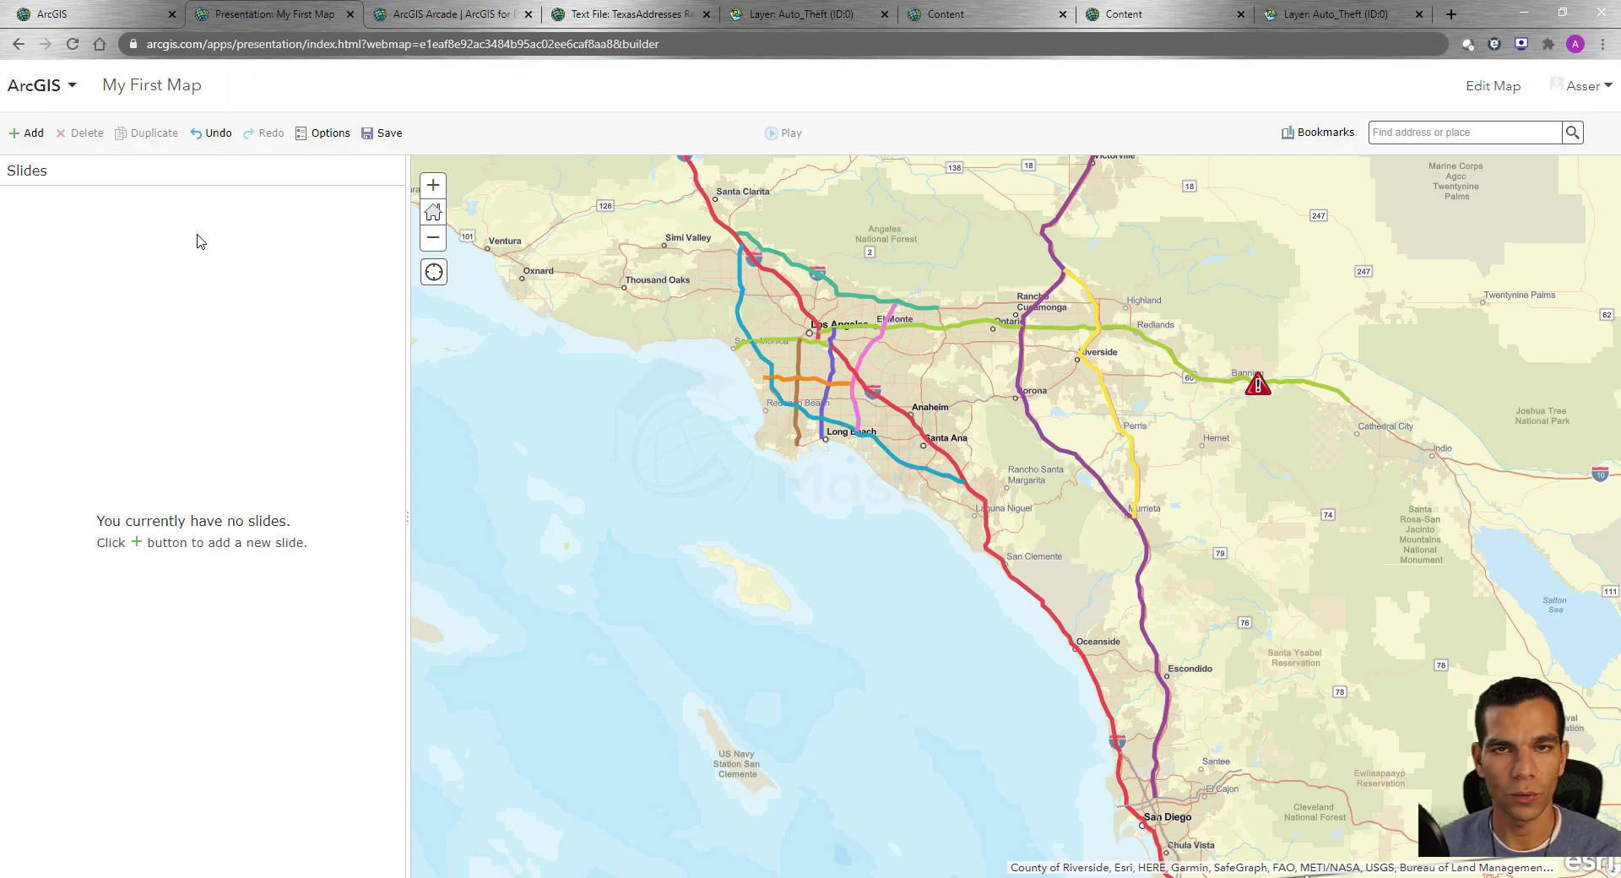
# Step: Add a first slide titled 'Freeways' and set it to the current map view
pyautogui.click(28, 133)
pyautogui.scroll(2, 971, 380)
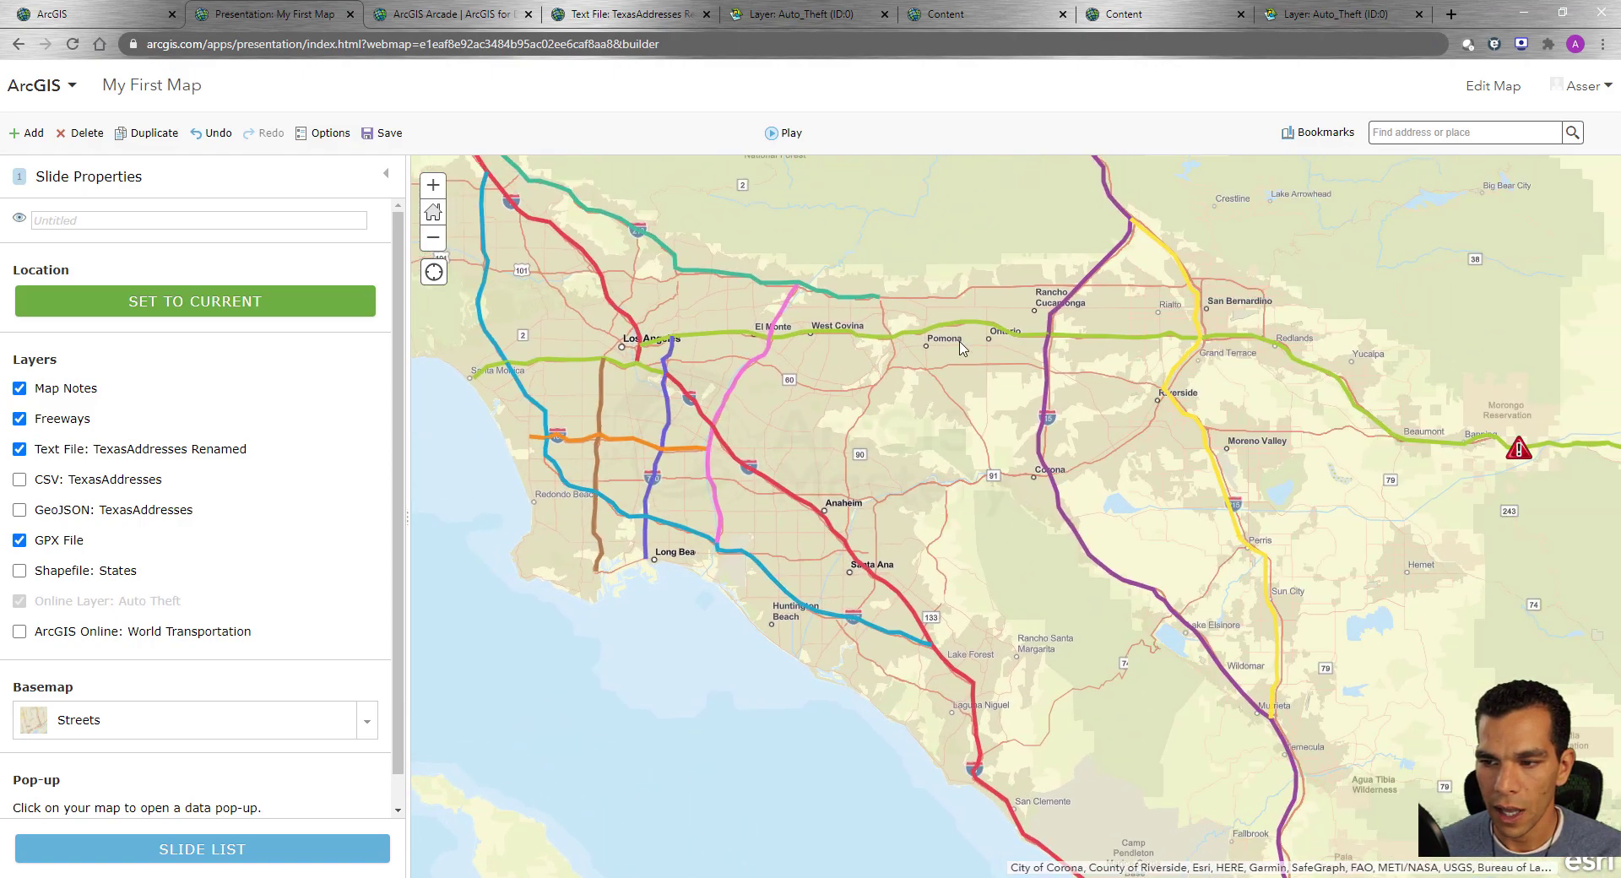
pyautogui.click(97, 216)
pyautogui.write('Freeways')
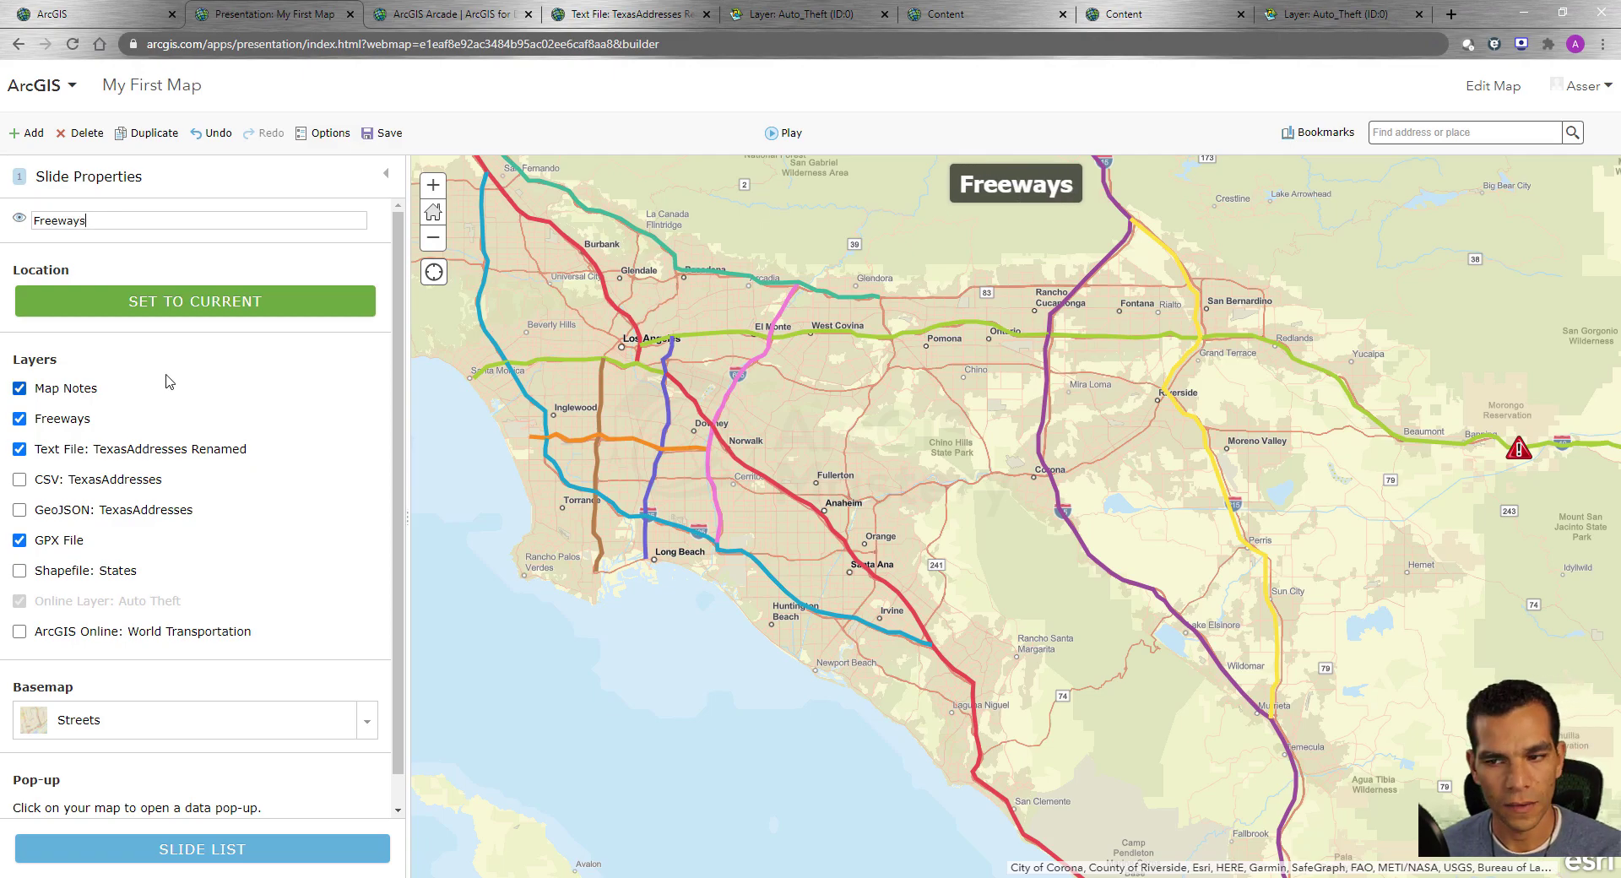
pyautogui.click(188, 304)
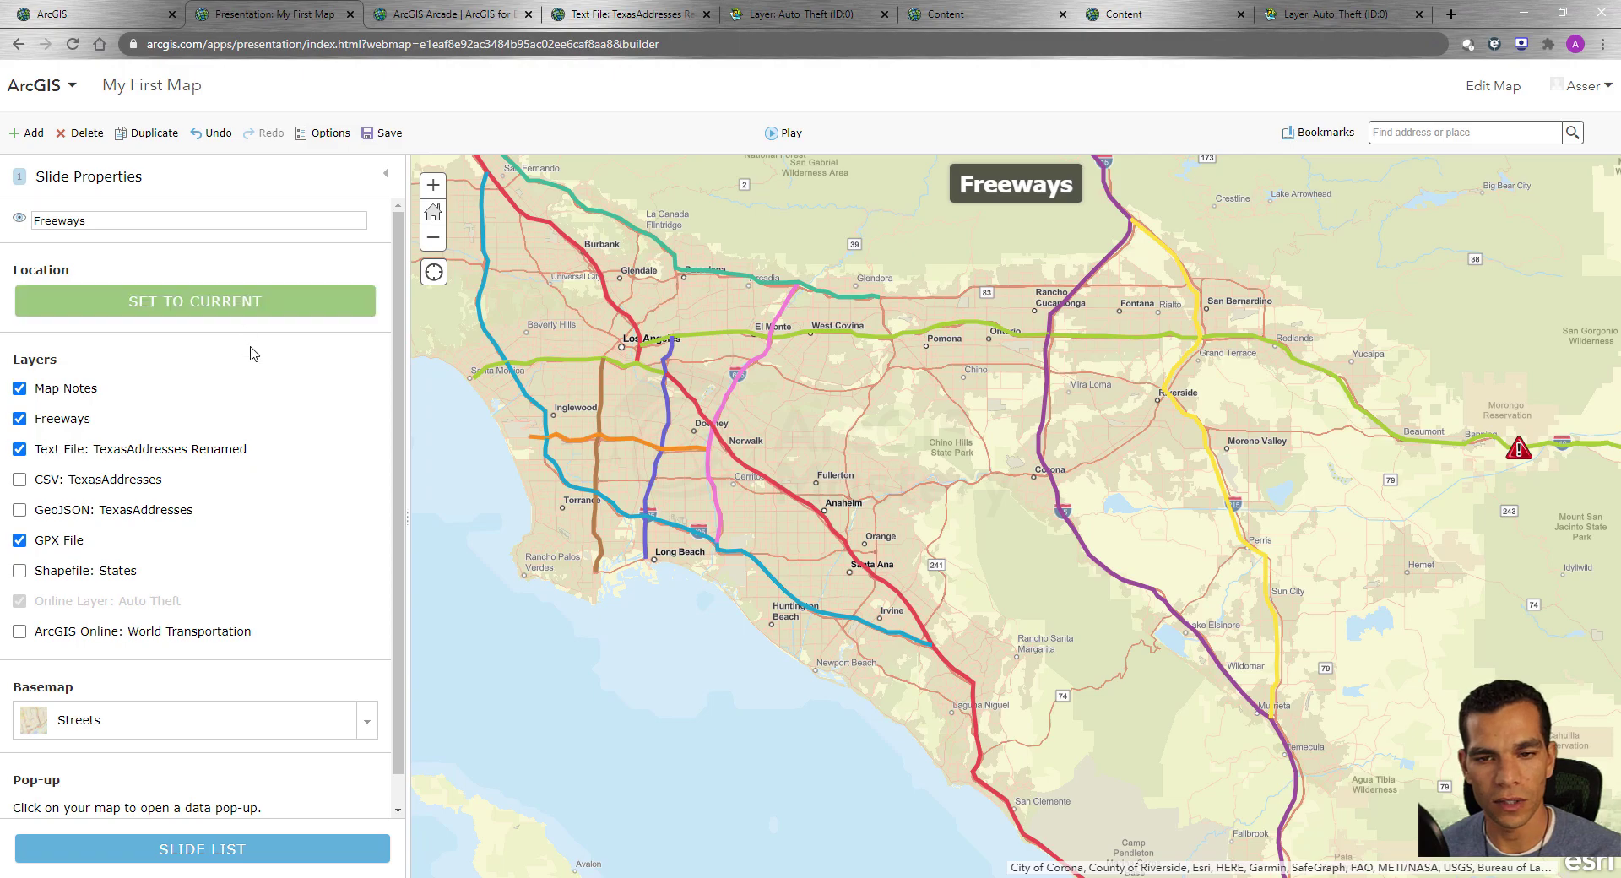
# Step: Hide the TexasAddresses Renamed and GPX File layers, keeping Map Notes and Freeways visible
pyautogui.scroll(-1, 245, 447)
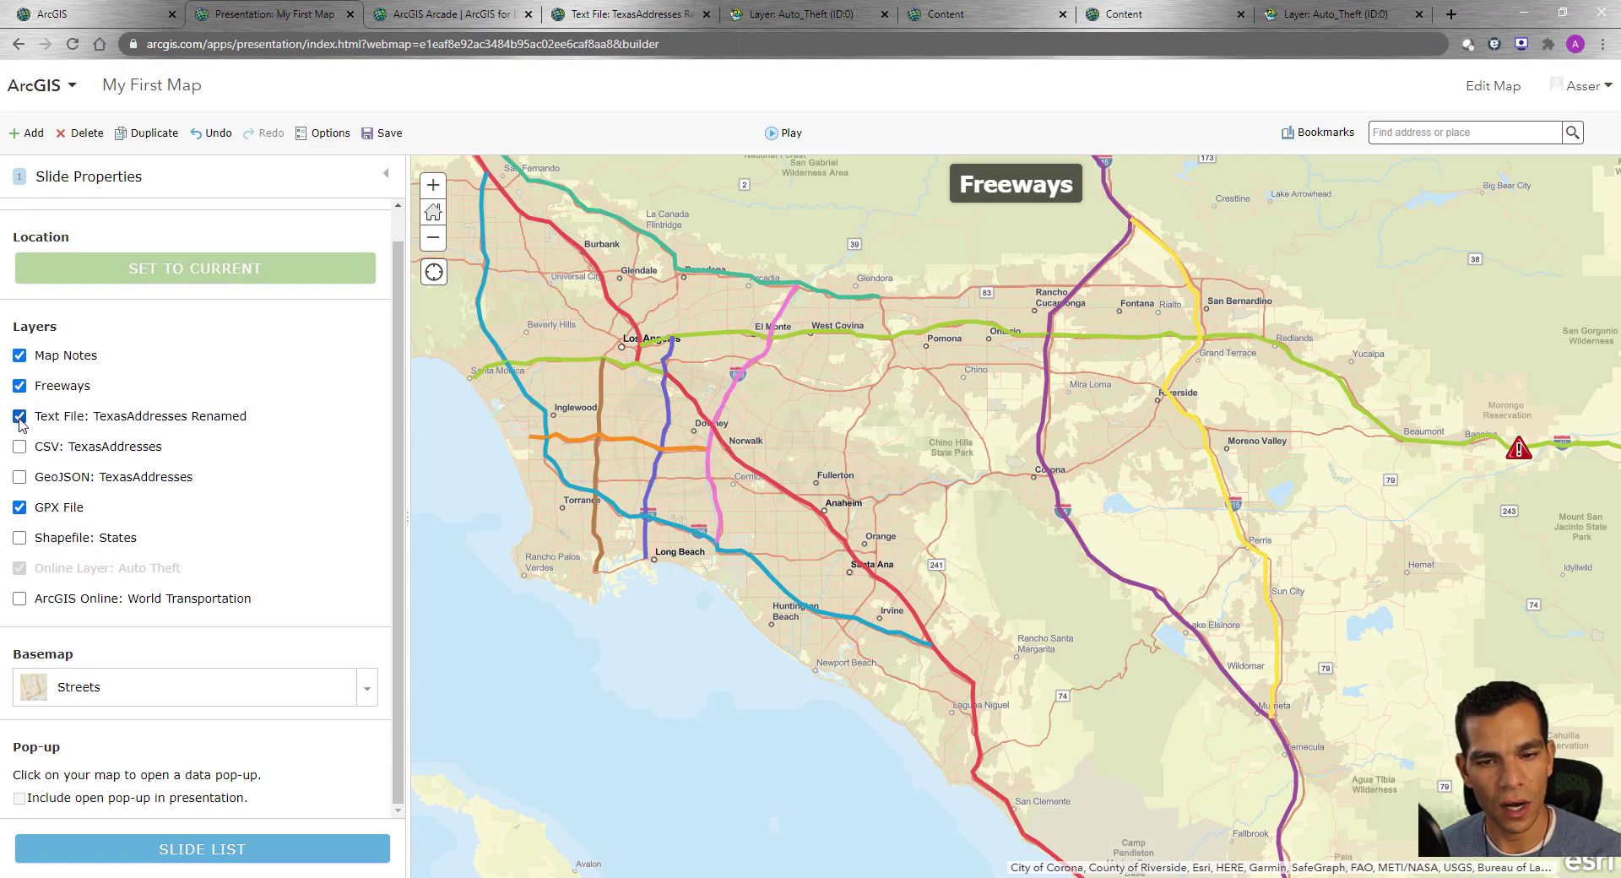
pyautogui.click(19, 418)
pyautogui.click(20, 355)
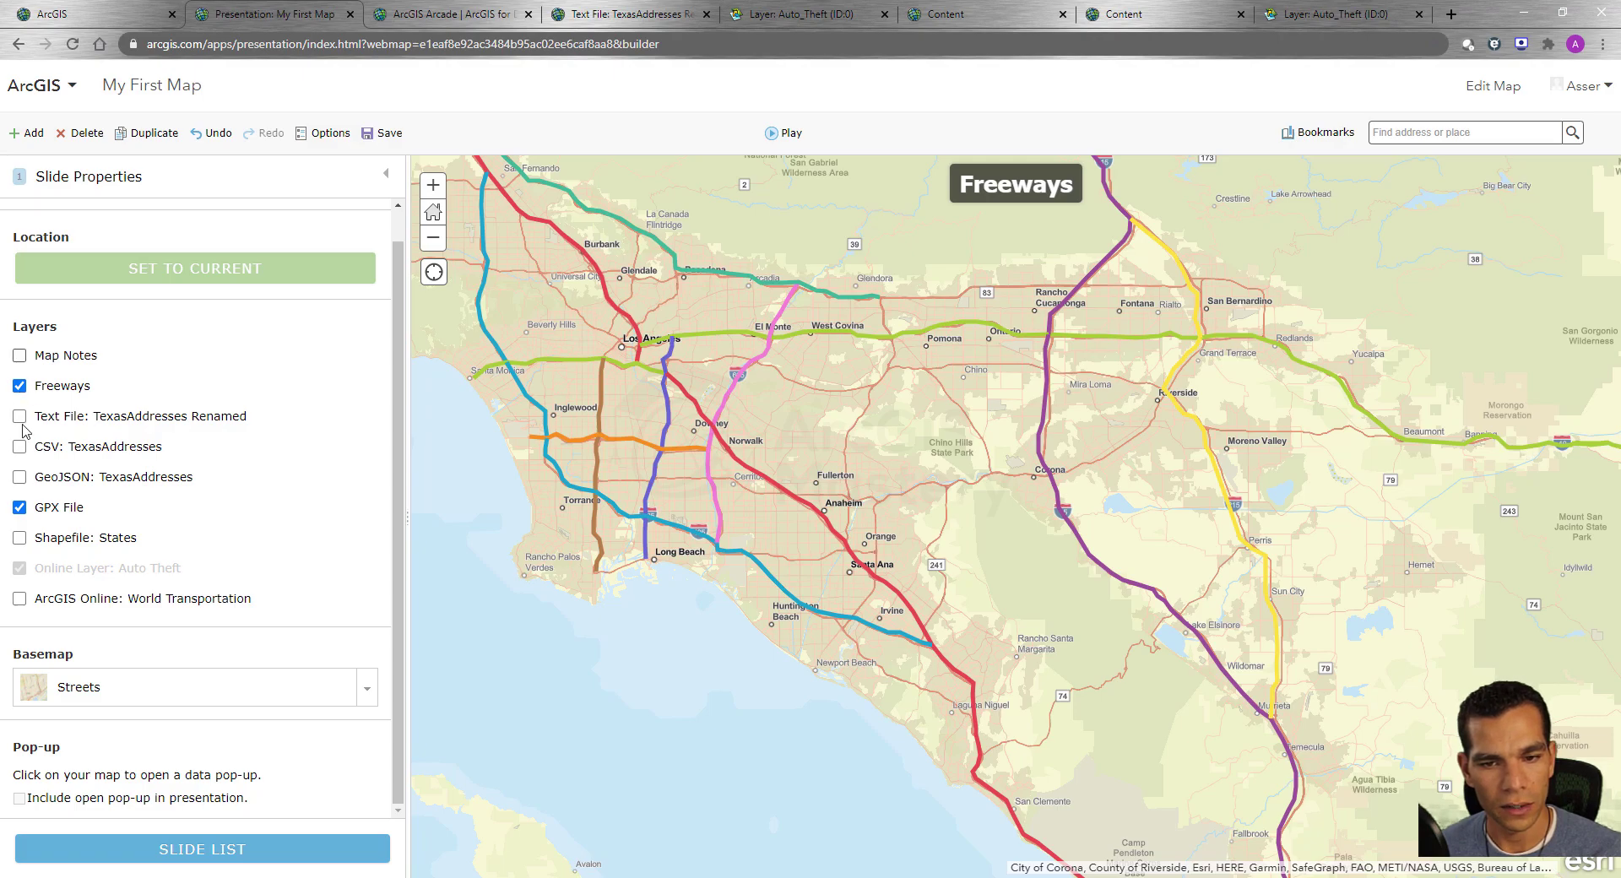
pyautogui.click(20, 509)
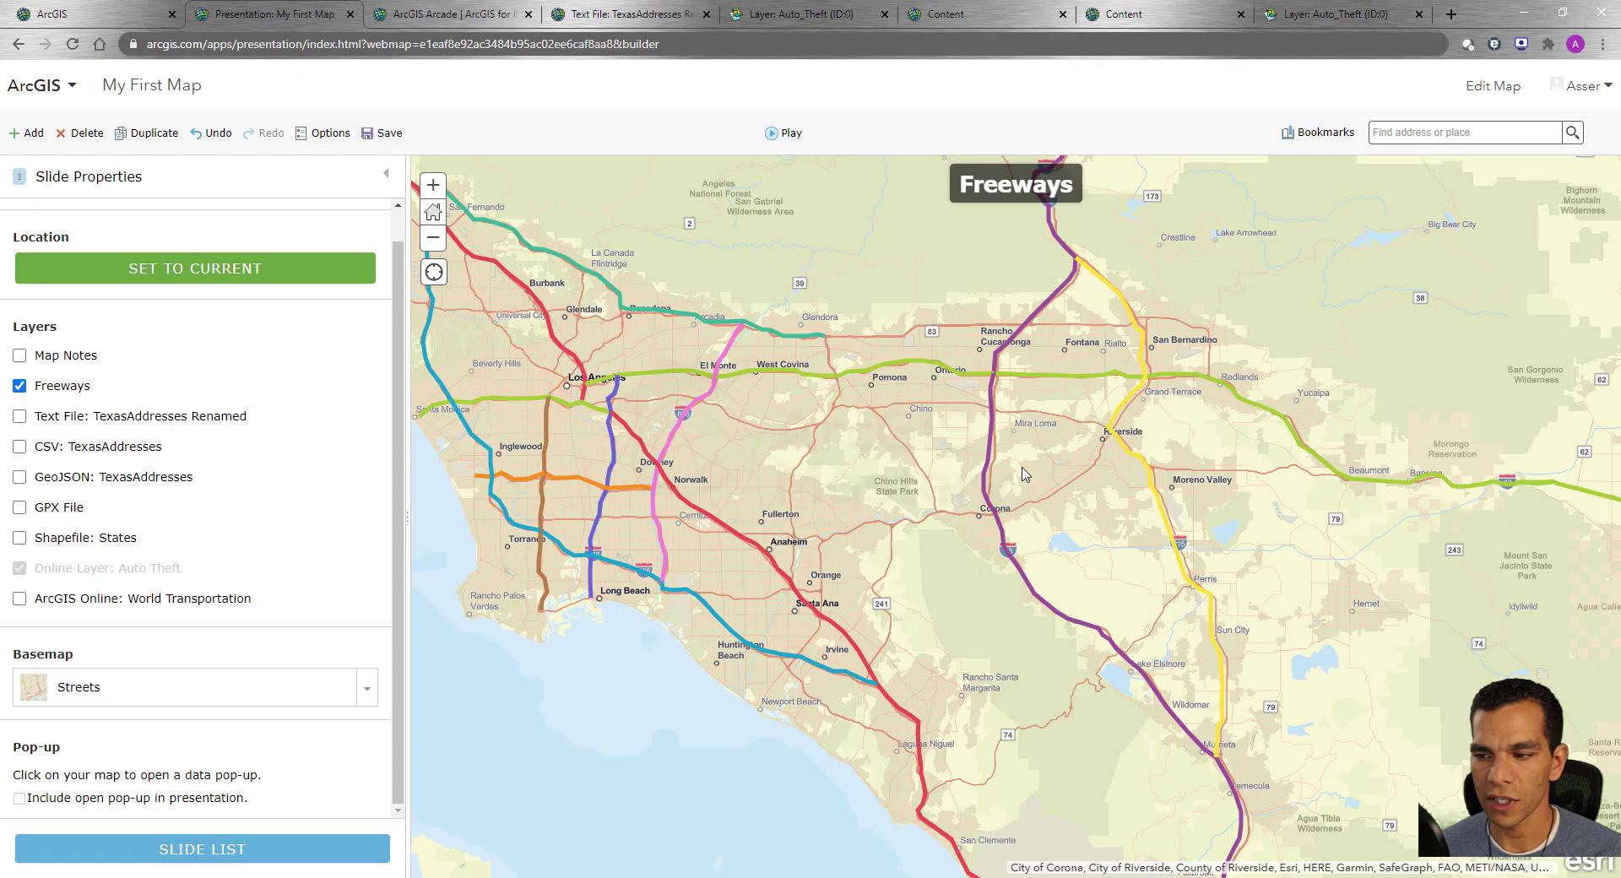
pyautogui.click(23, 358)
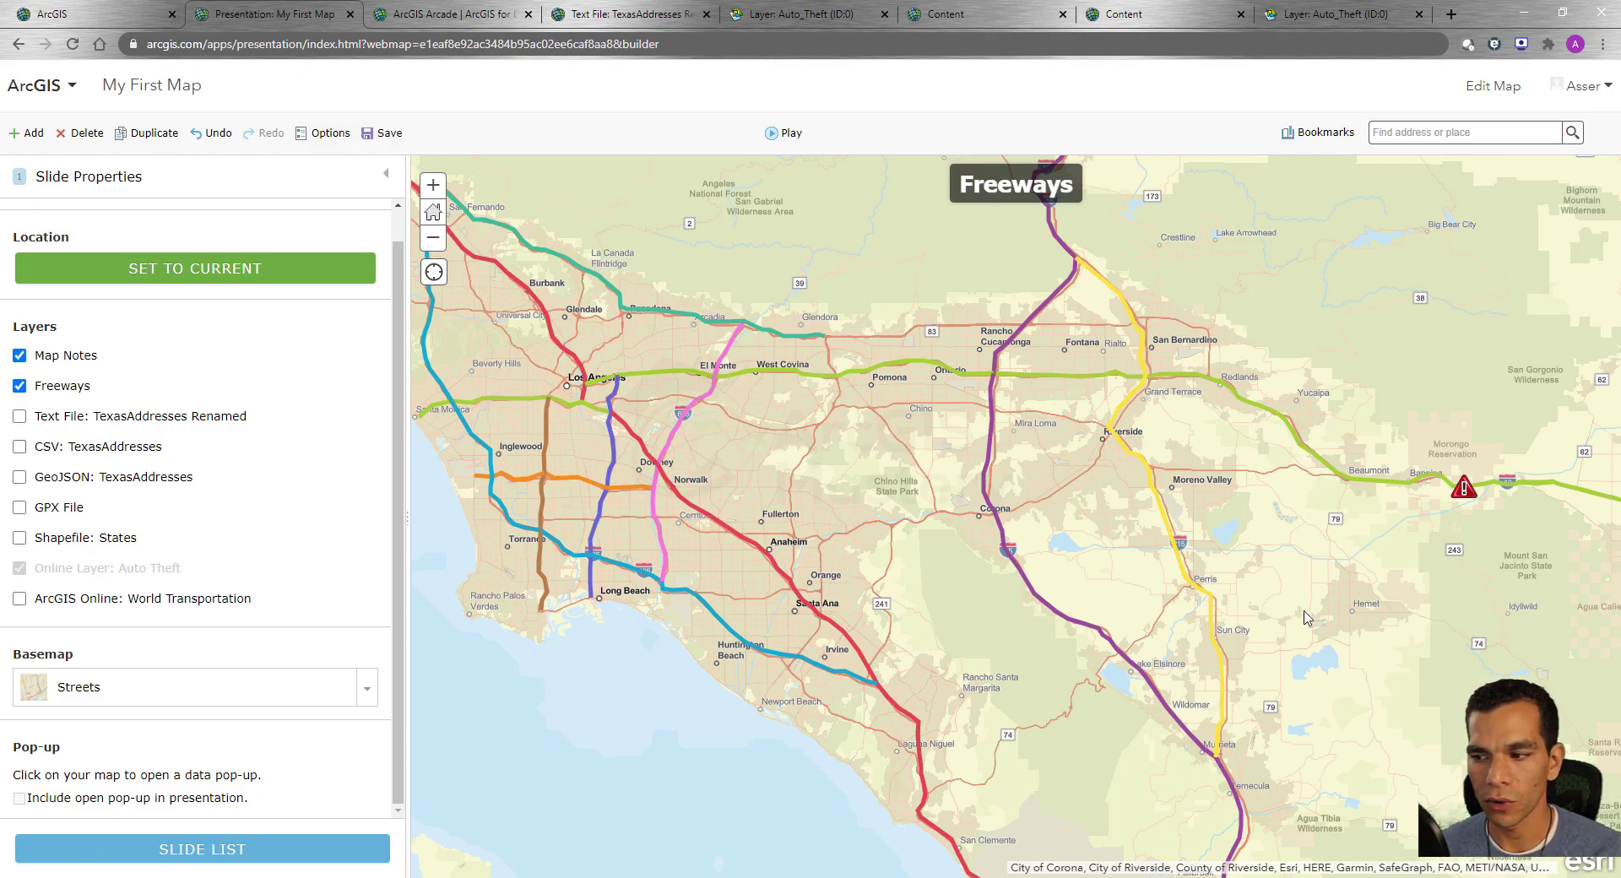
# Step: Include the accident map note's open pop-up in the slide and save the presentation
pyautogui.click(1465, 489)
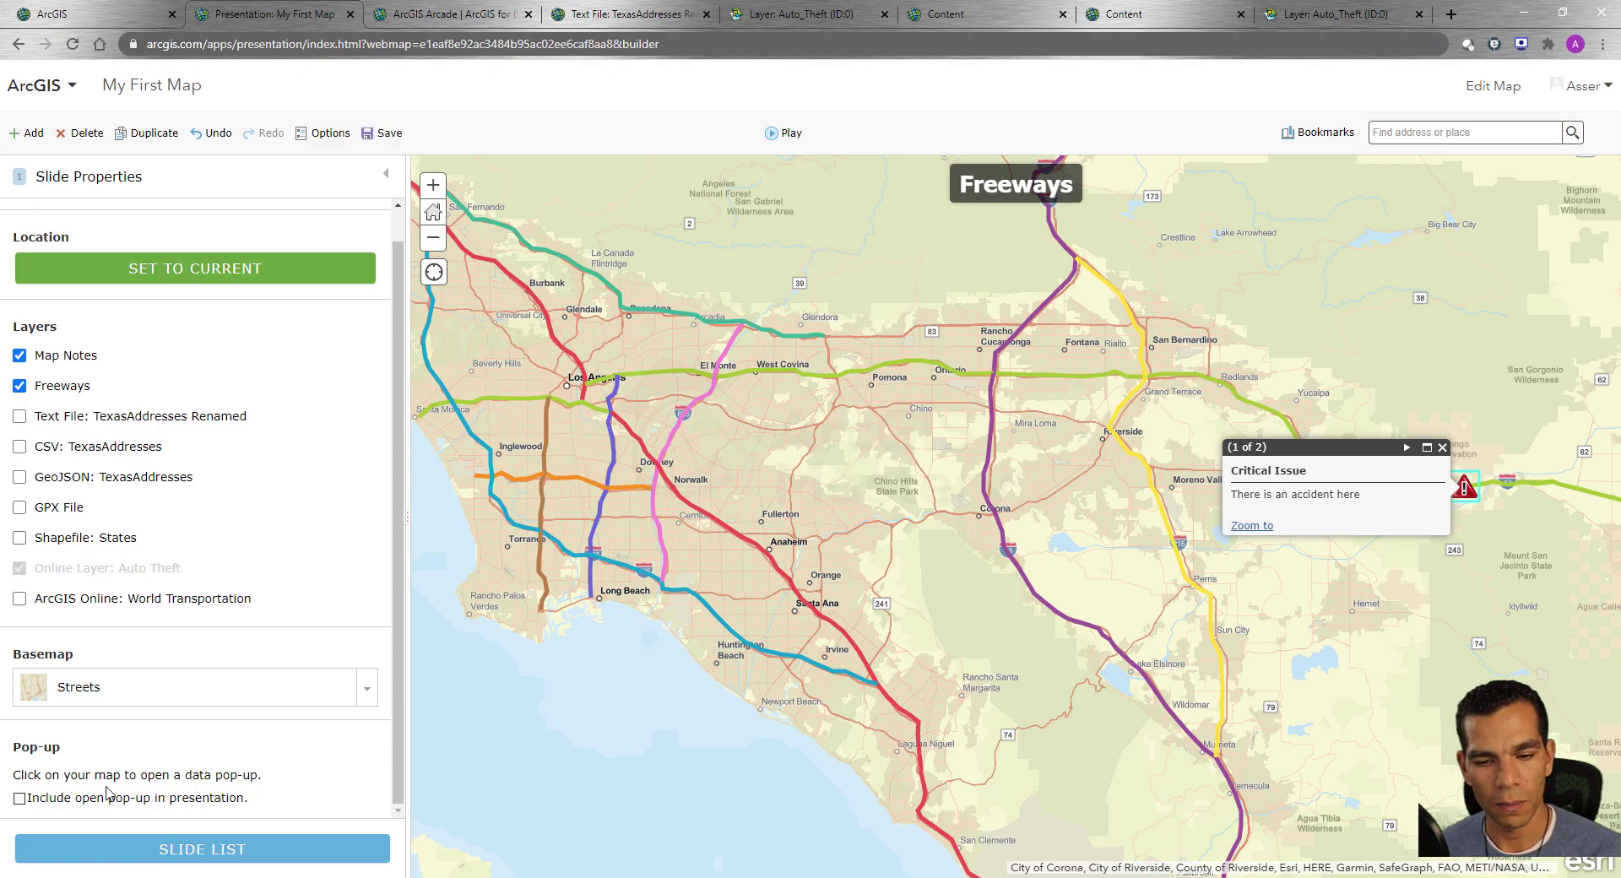
pyautogui.click(20, 799)
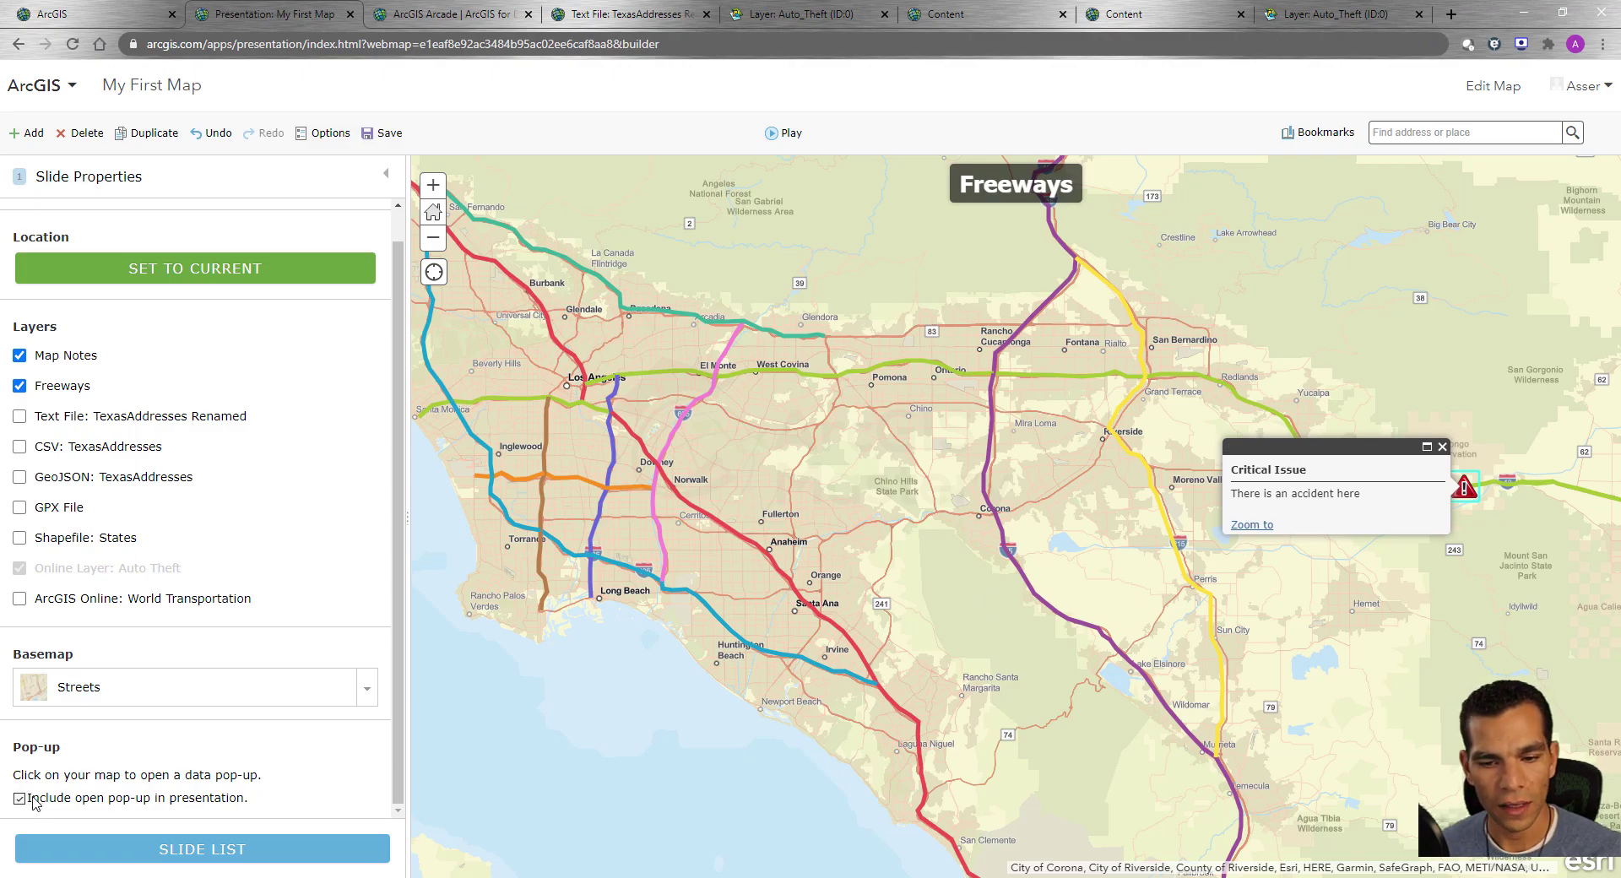
pyautogui.click(387, 133)
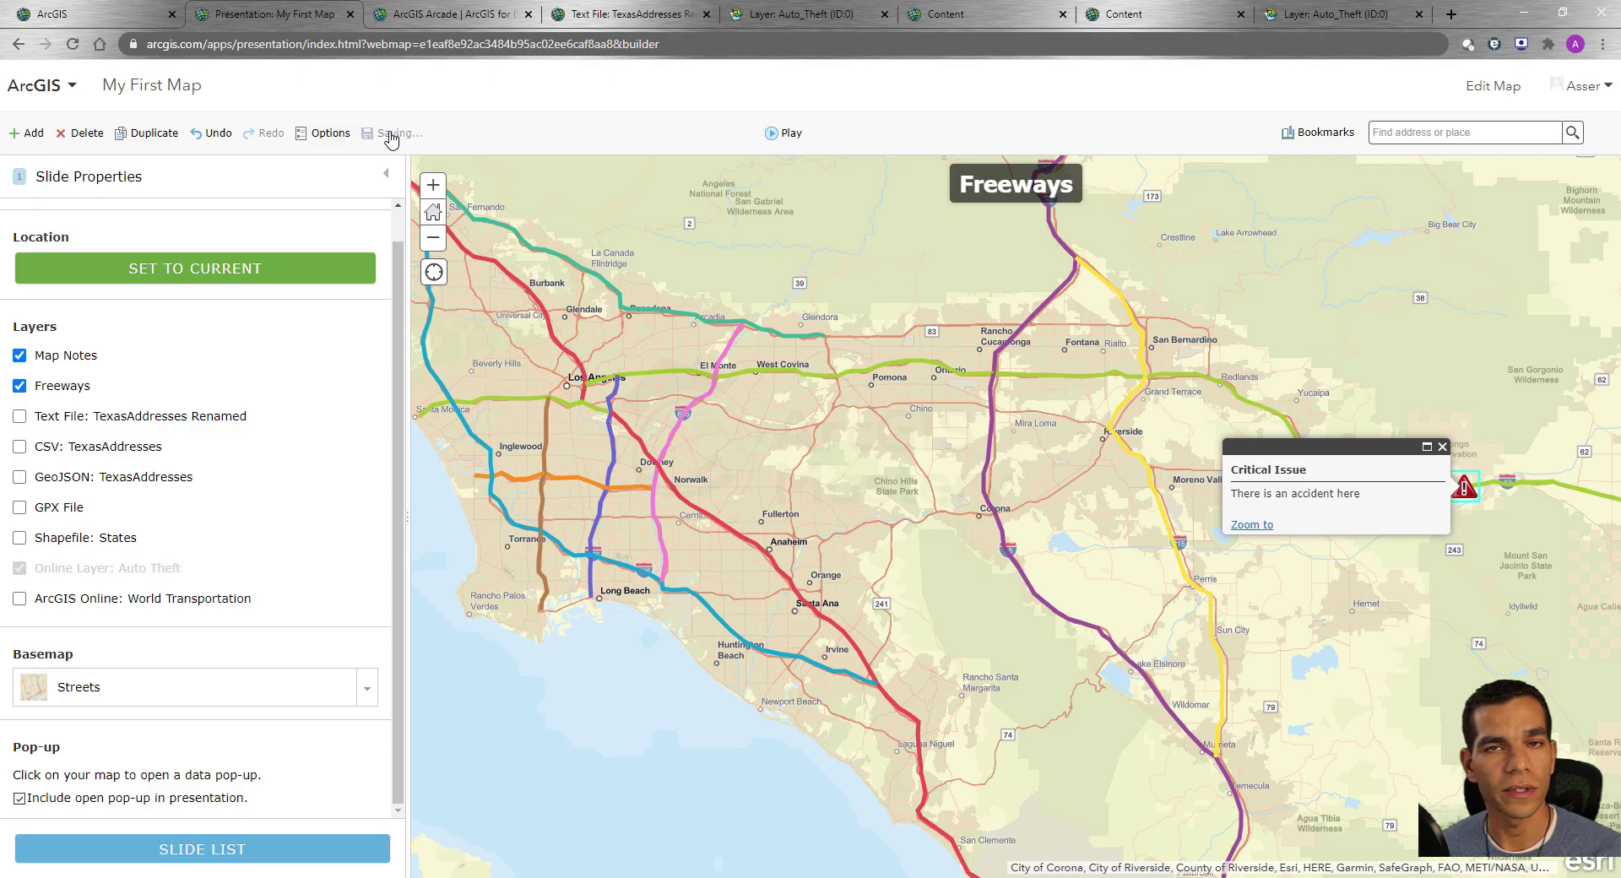
pyautogui.click(219, 849)
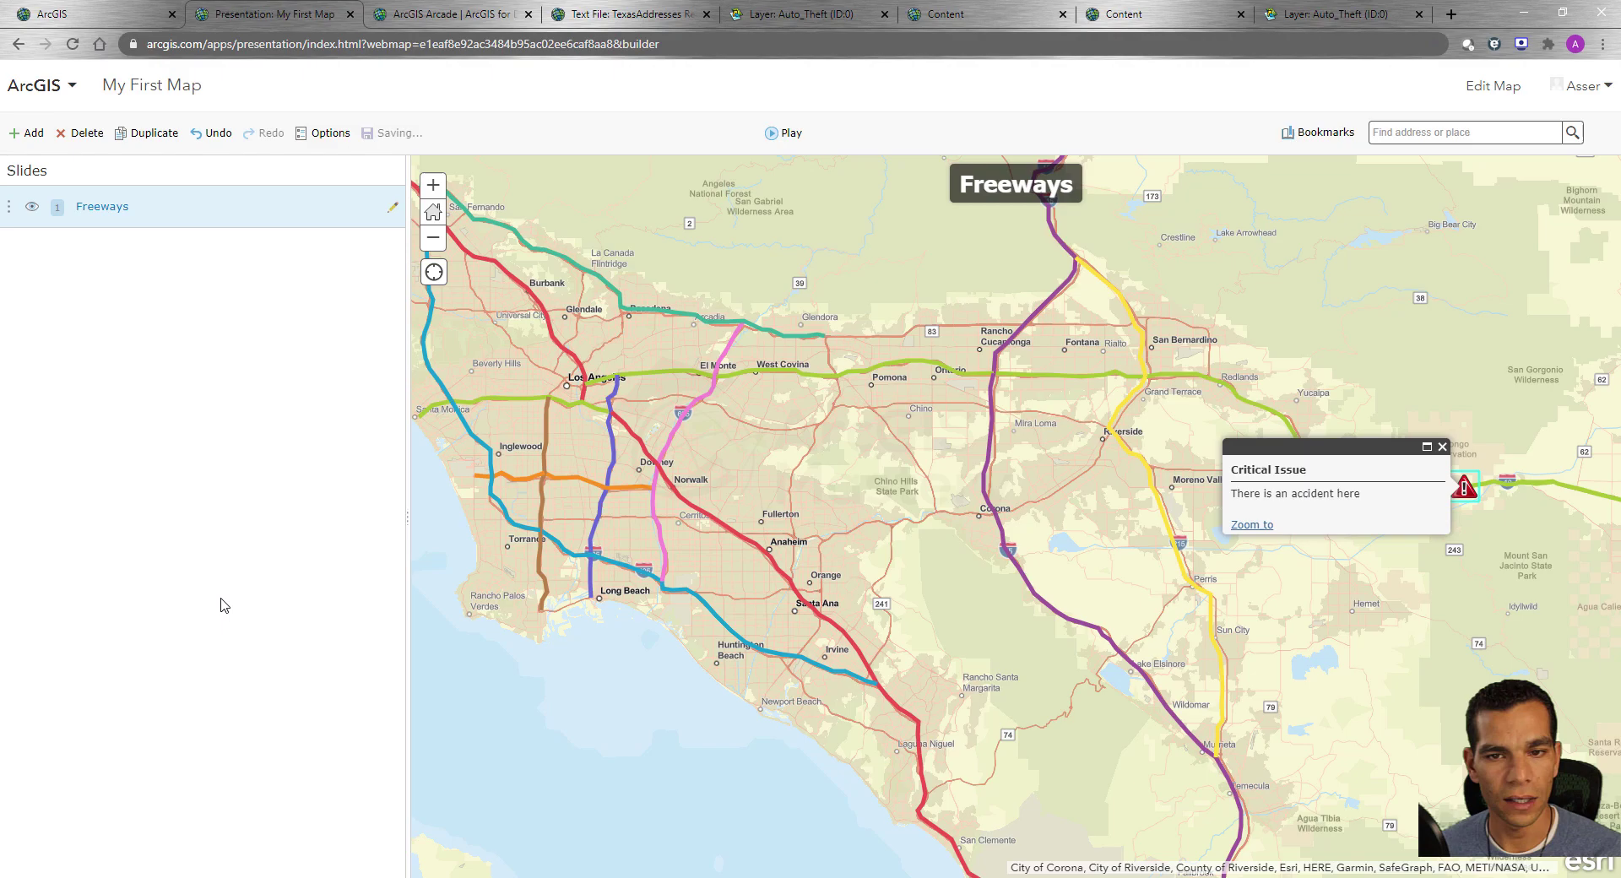
# Step: Add a second slide framed on San Francisco with Freeways and Map Notes hidden
pyautogui.click(23, 135)
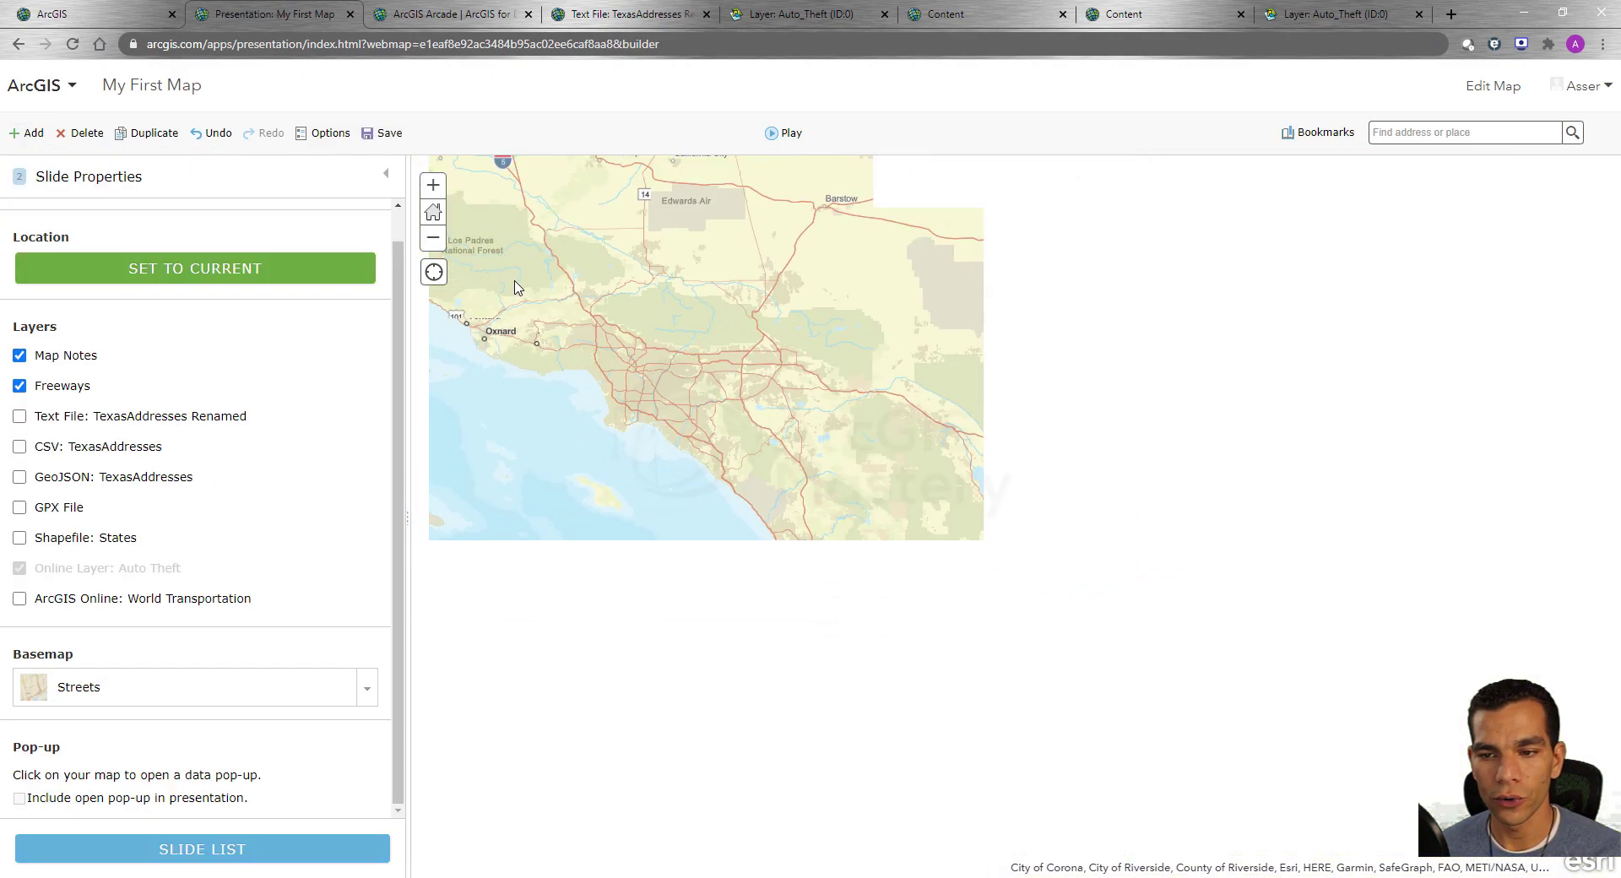
pyautogui.moveTo(587, 365); pyautogui.dragTo(857, 648)
pyautogui.scroll(5, 756, 523)
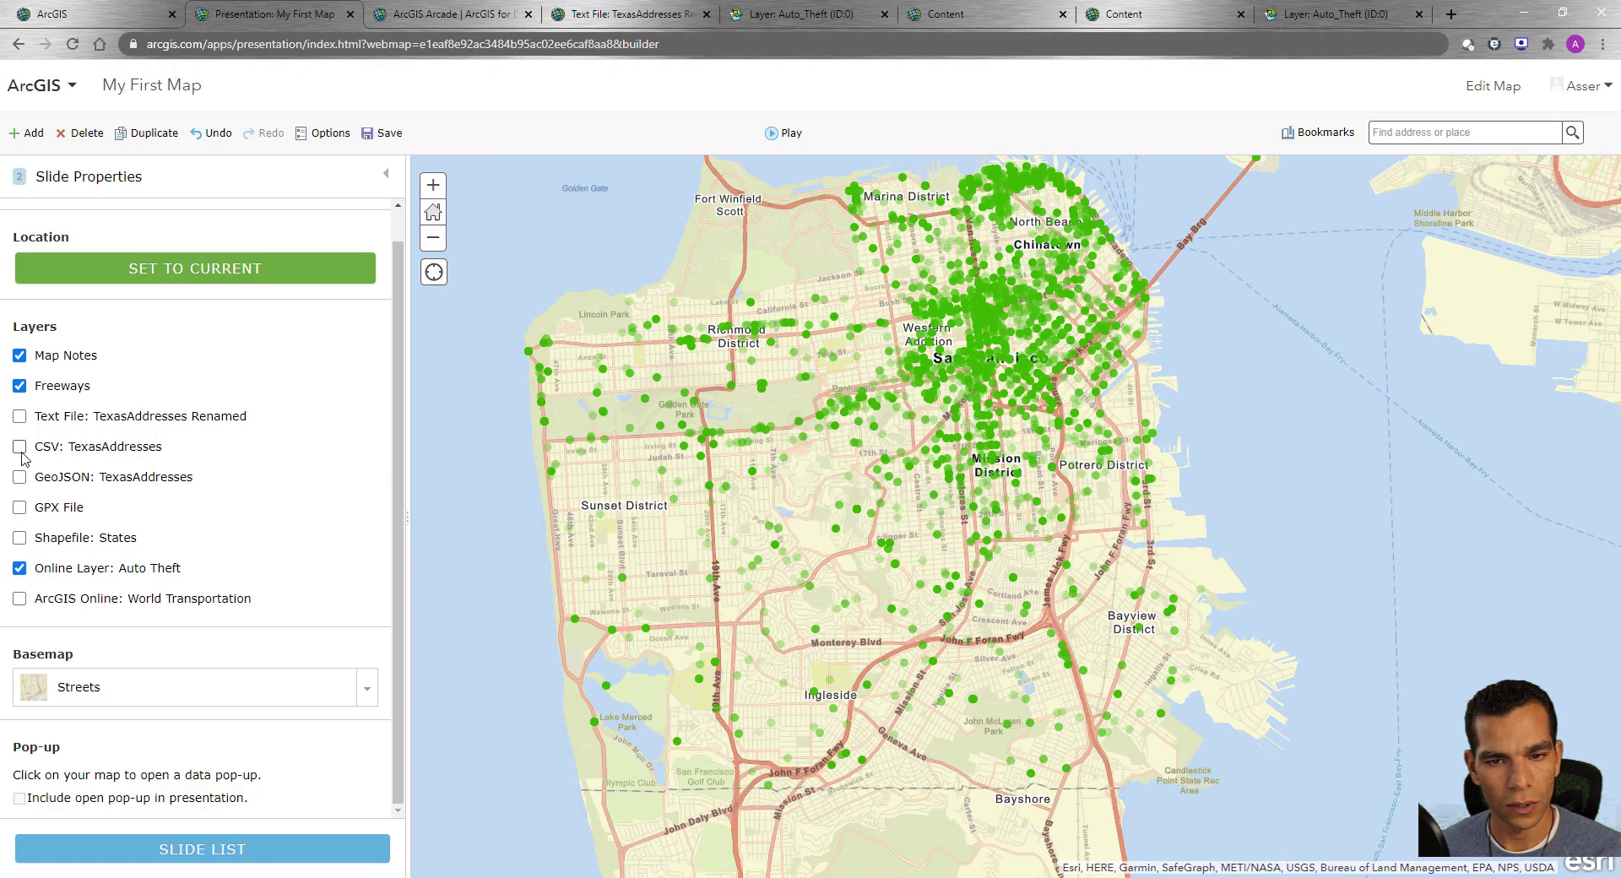
pyautogui.click(19, 385)
pyautogui.click(19, 354)
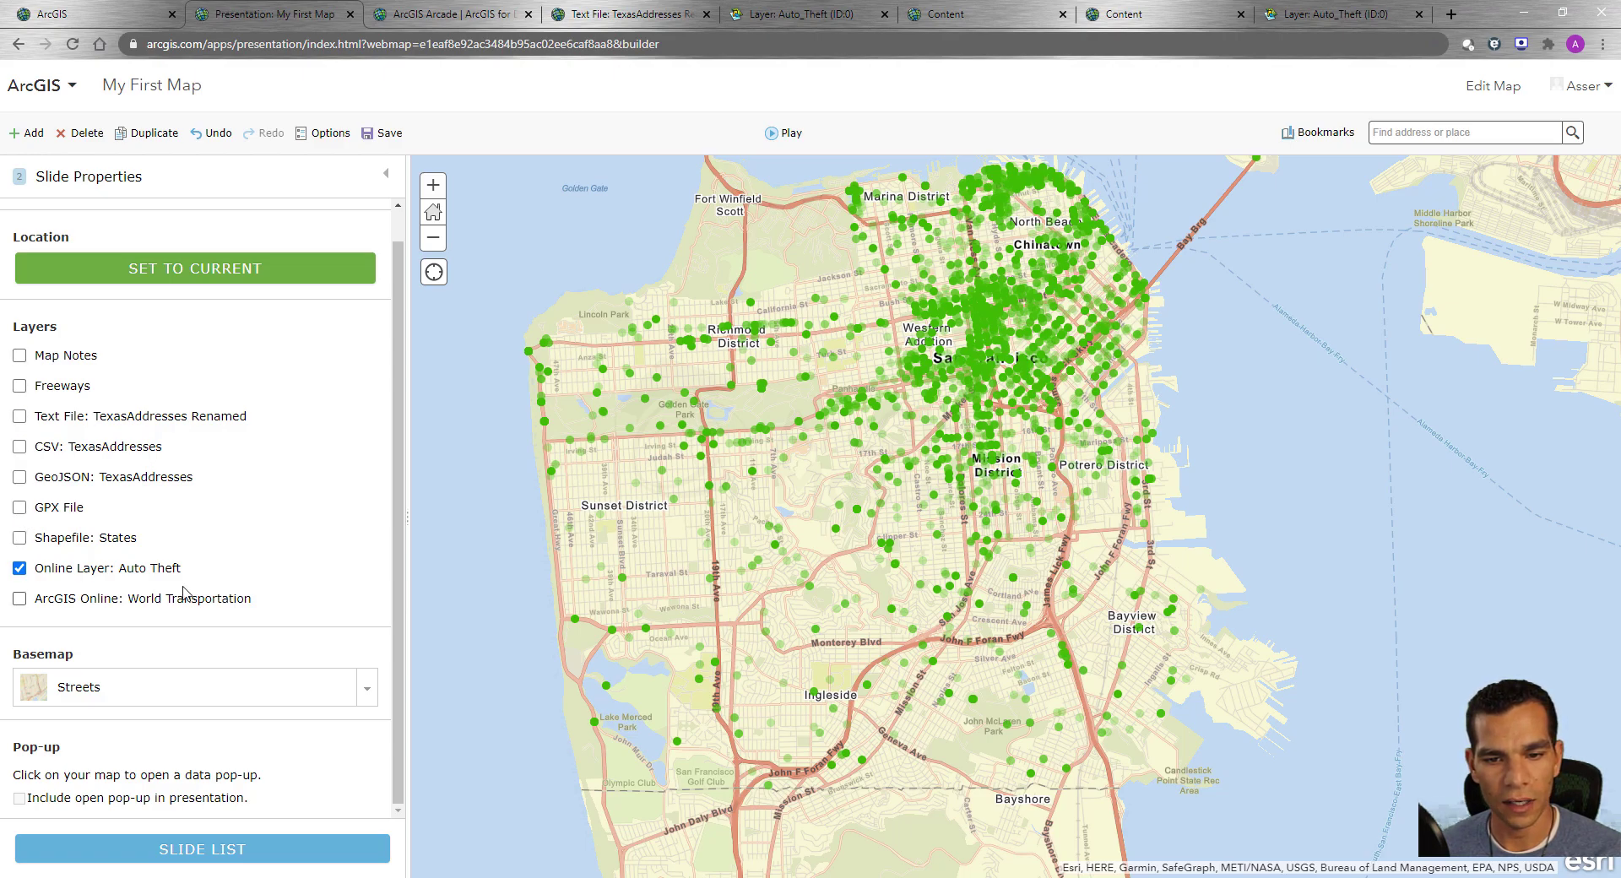
pyautogui.scroll(1, 402, 496)
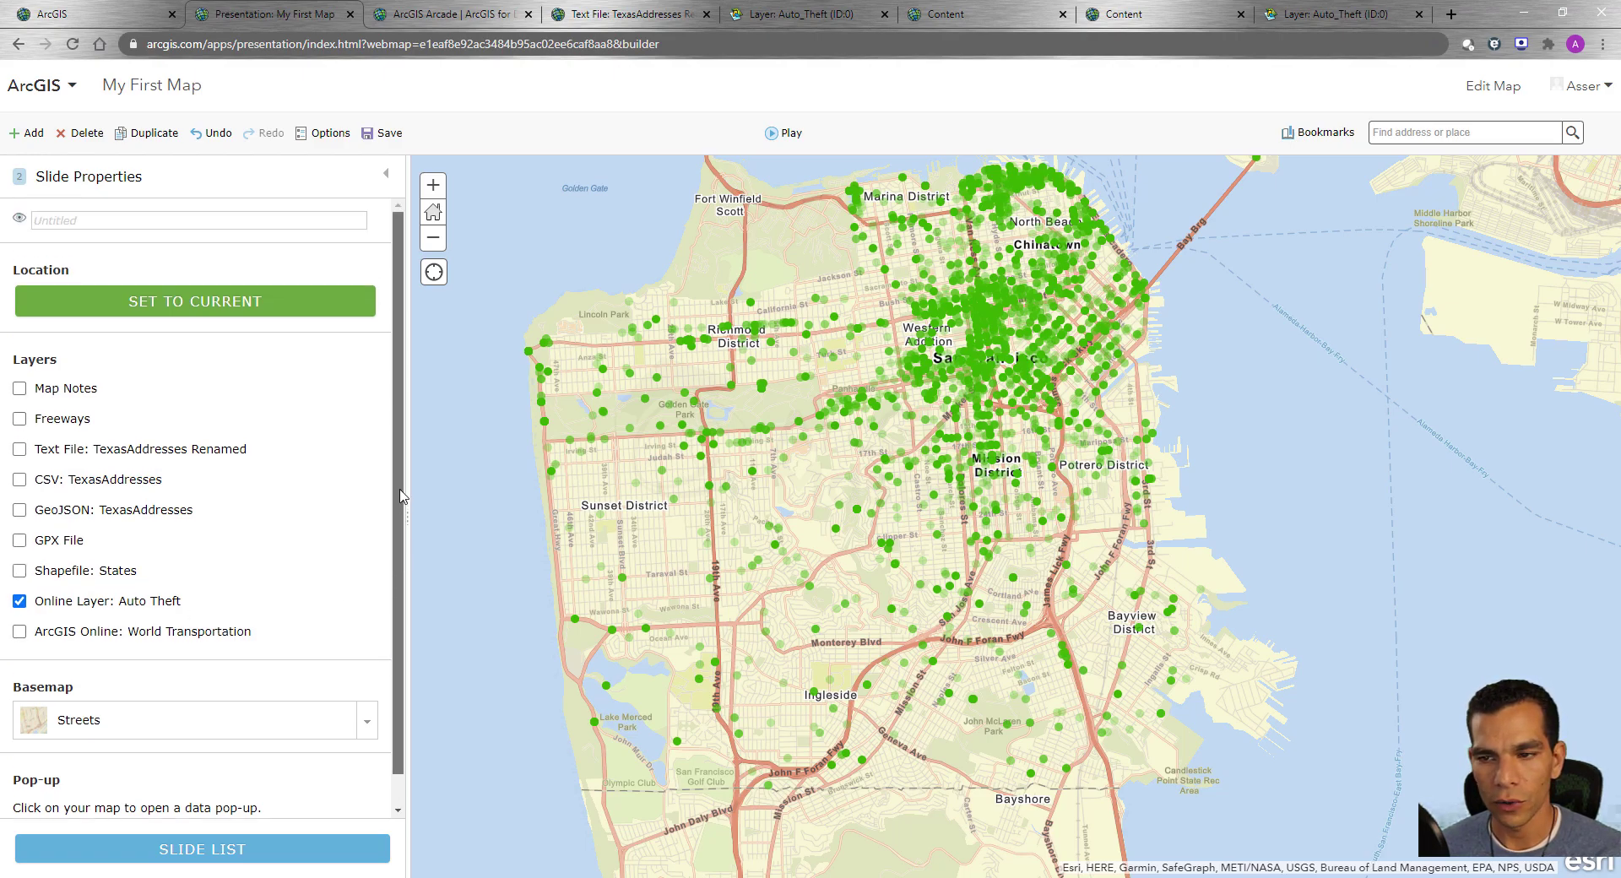
# Step: Title the slide 'San Fransisco', save its view as location, and add a third slide
pyautogui.click(100, 215)
pyautogui.write('Sa')
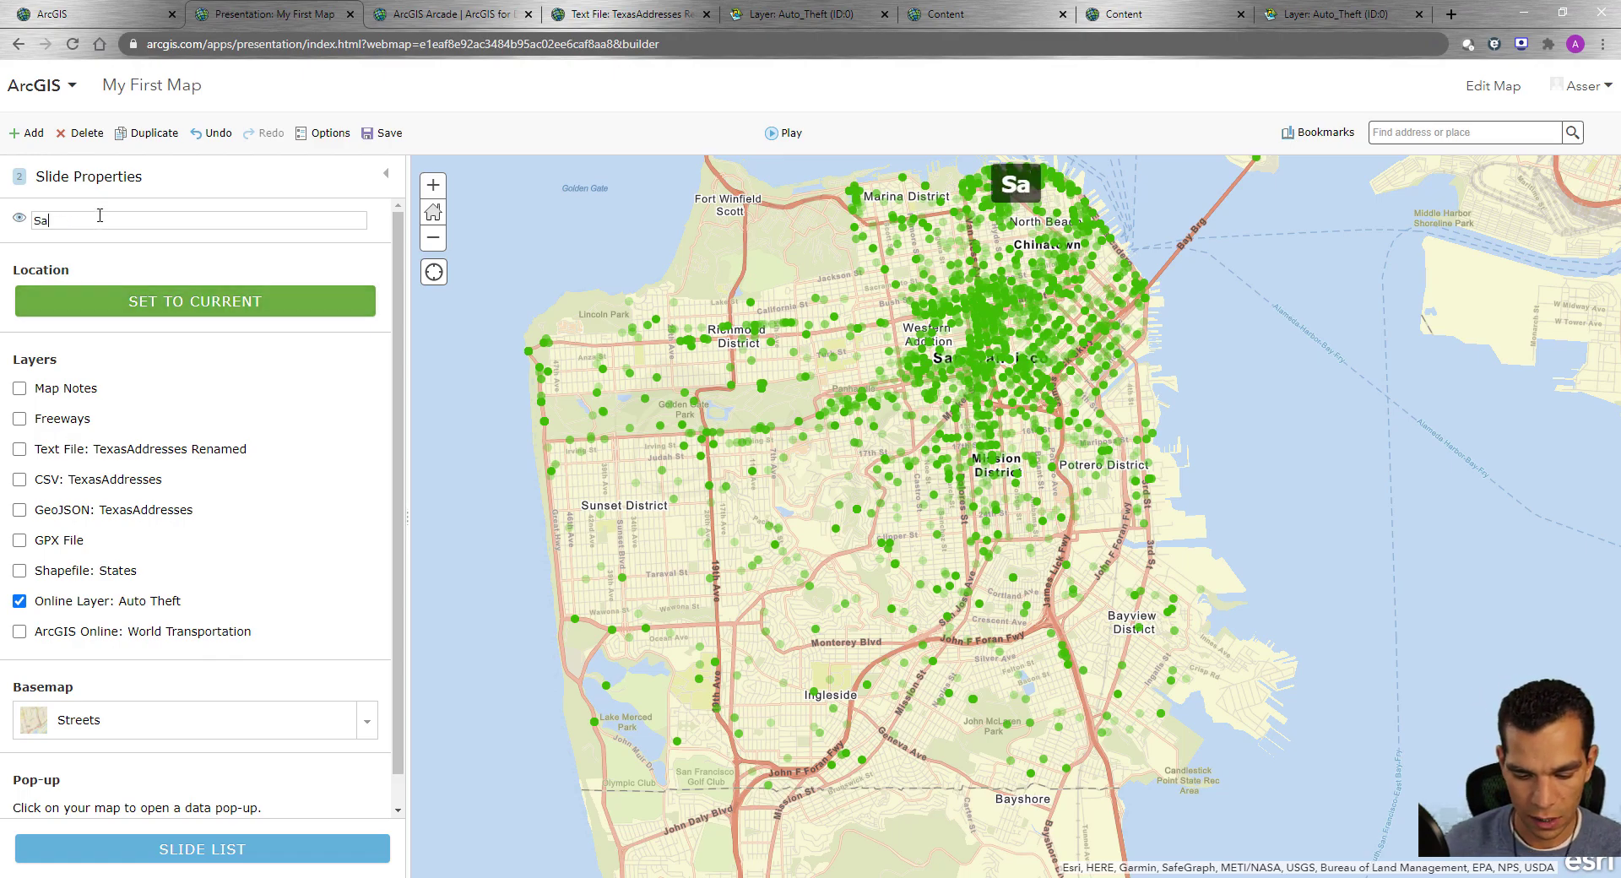
pyautogui.write('n Fransisco')
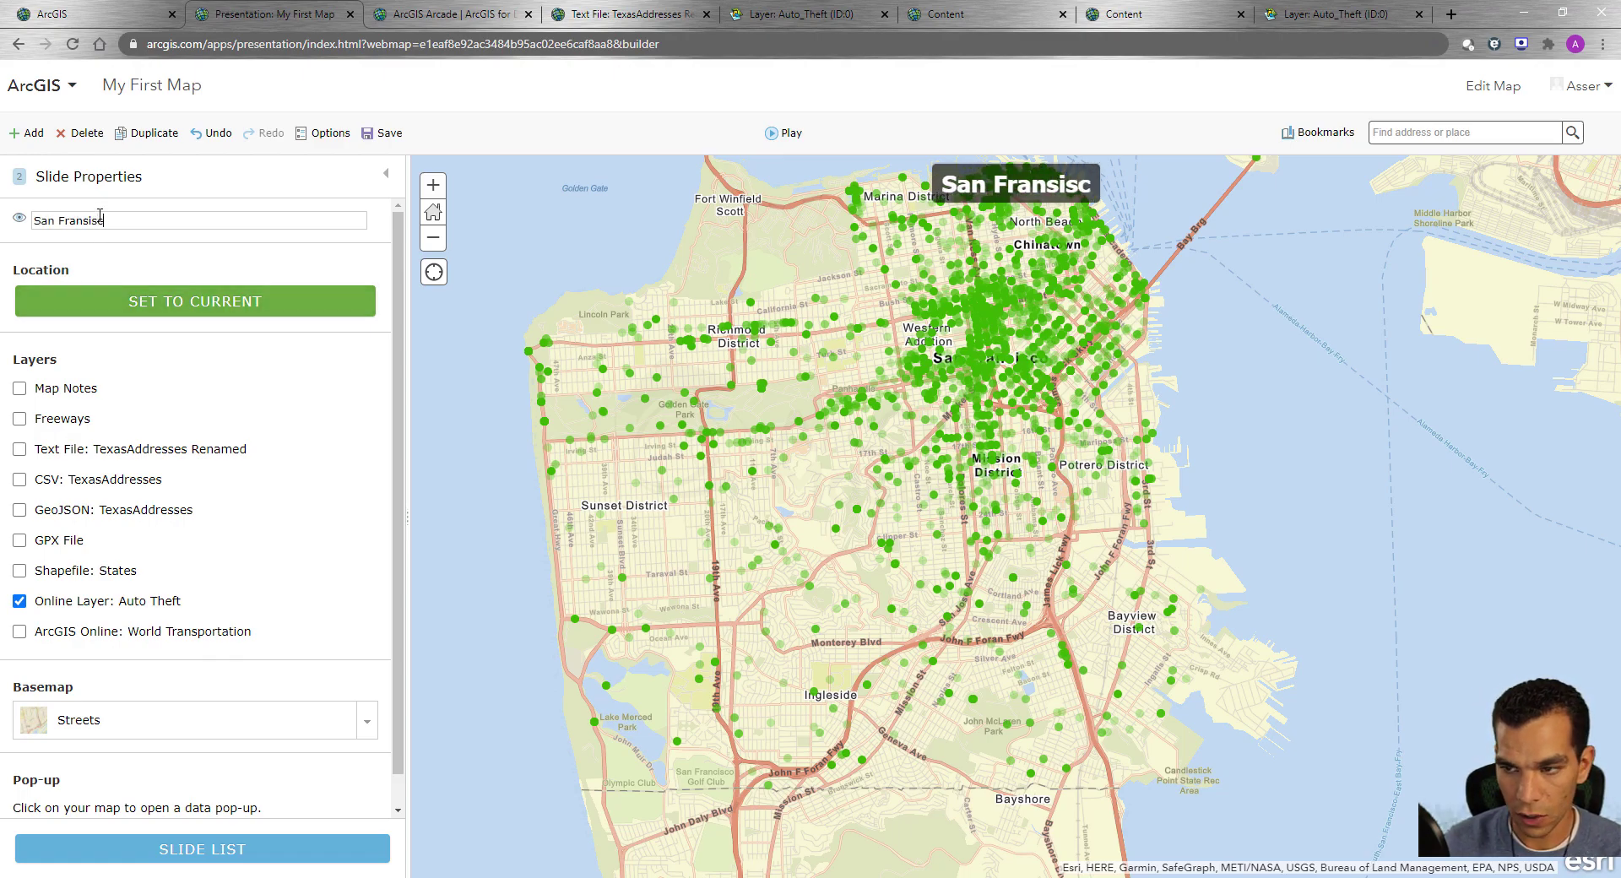
pyautogui.click(177, 314)
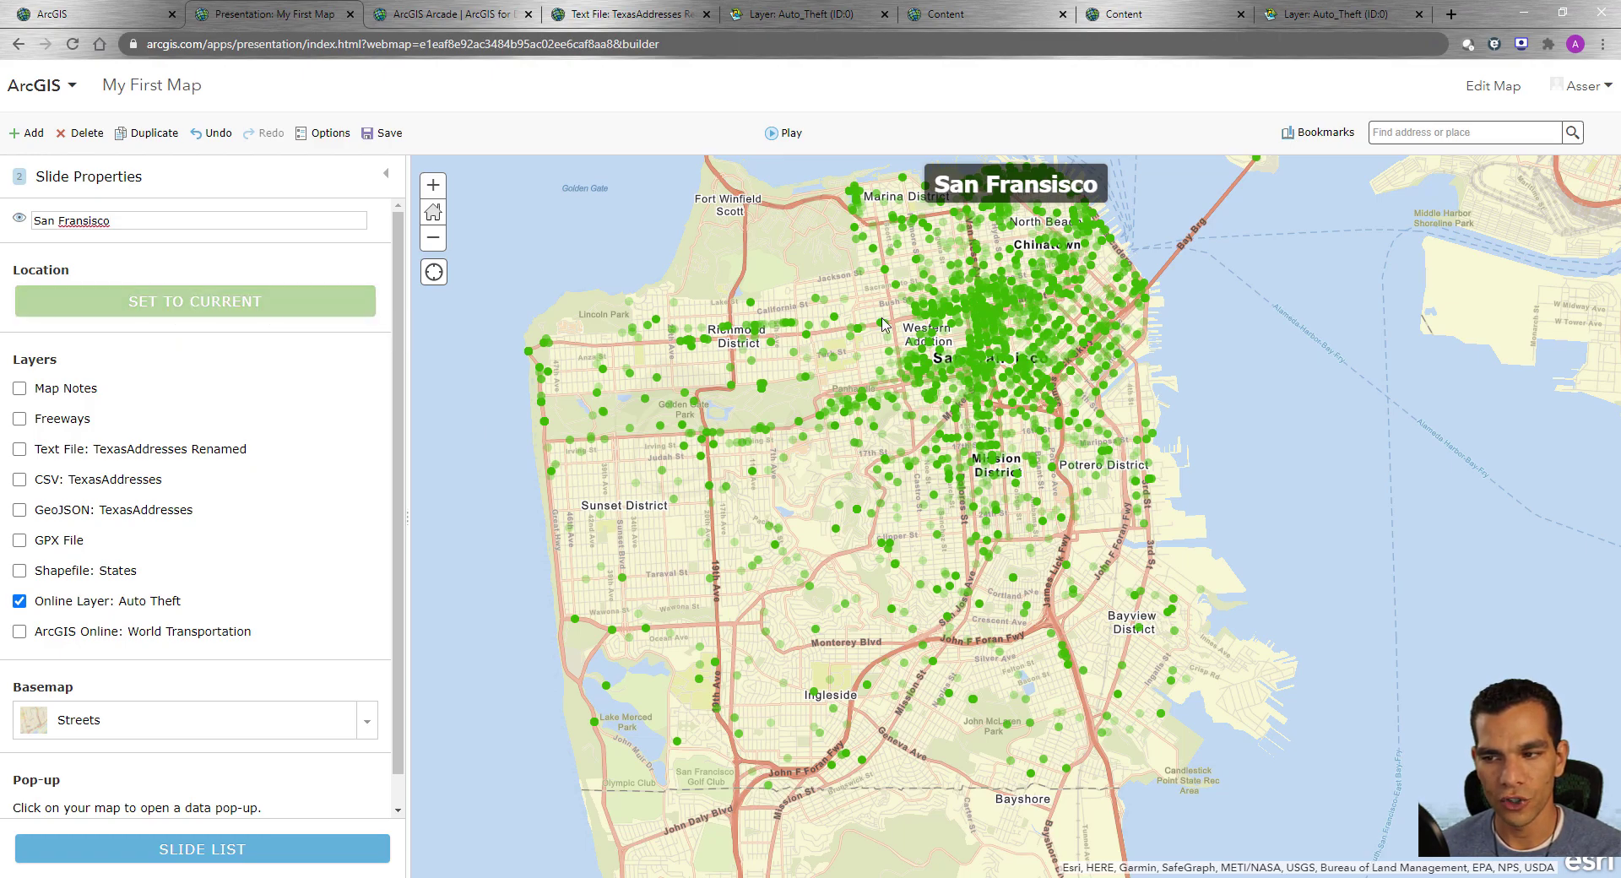
pyautogui.scroll(-1, 190, 786)
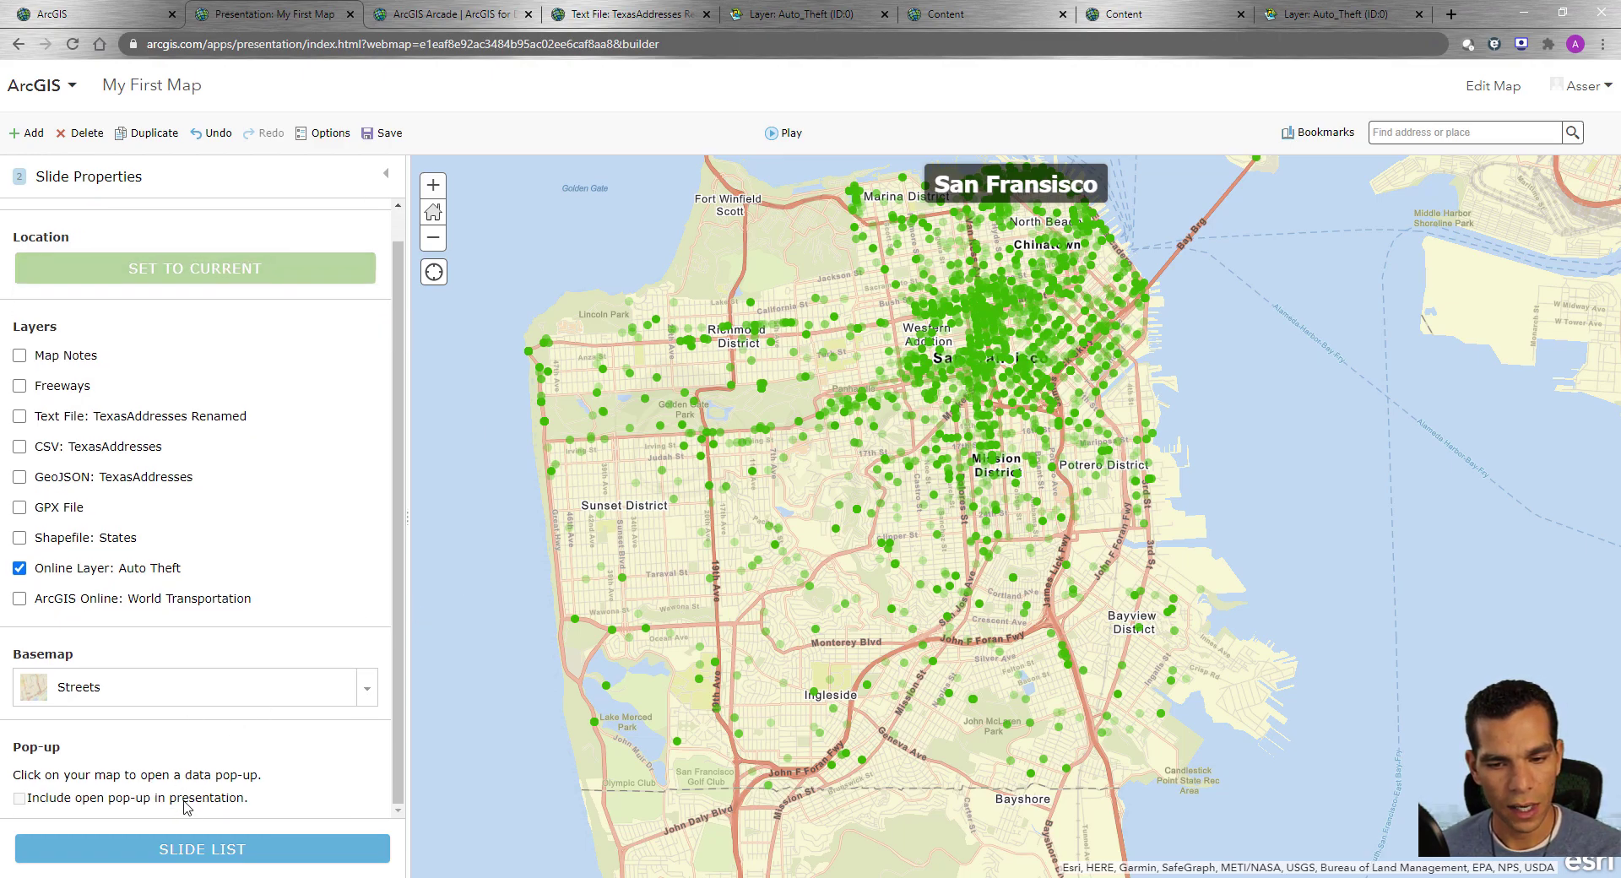
pyautogui.click(152, 848)
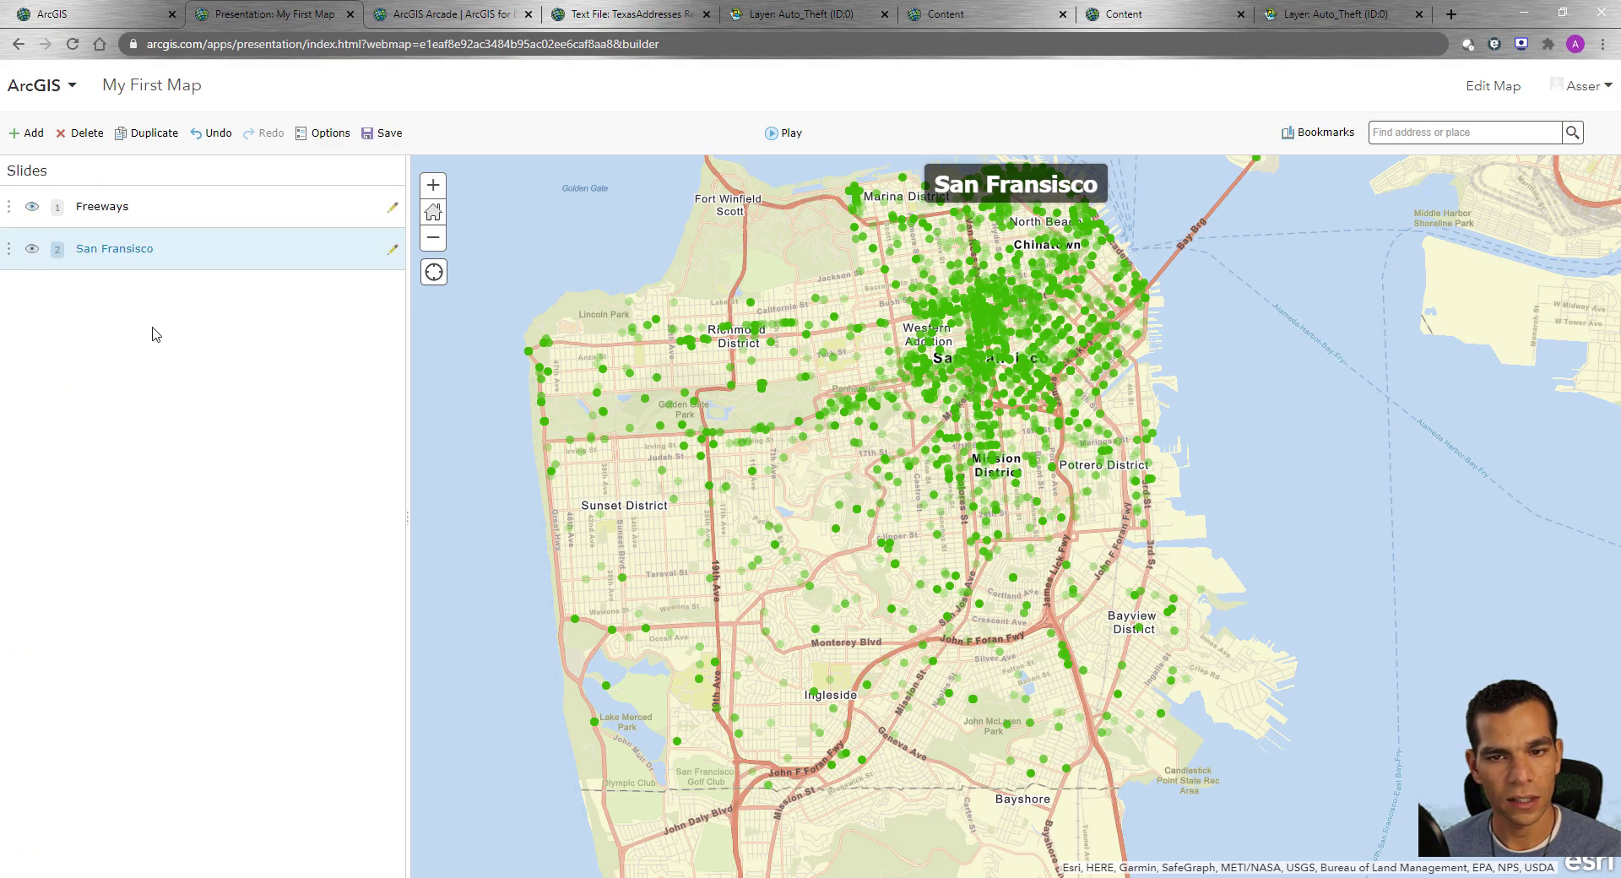
pyautogui.click(27, 132)
# Step: Show States, hide Auto Theft, TexasAddresses Renamed, Freeways and Map Notes, and frame North America
pyautogui.click(21, 538)
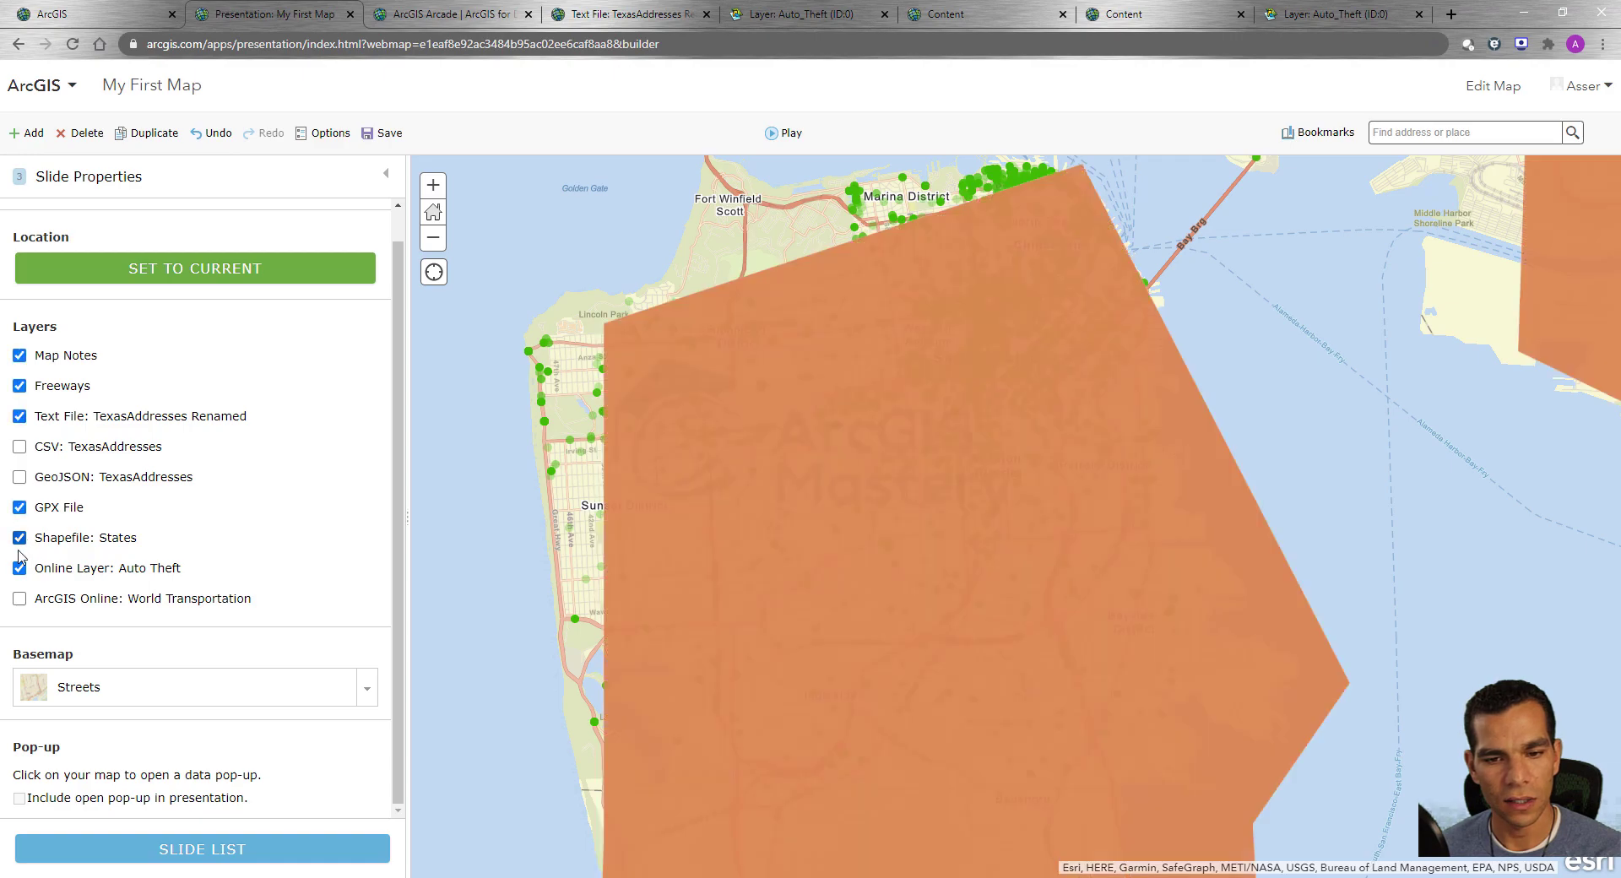
pyautogui.click(21, 570)
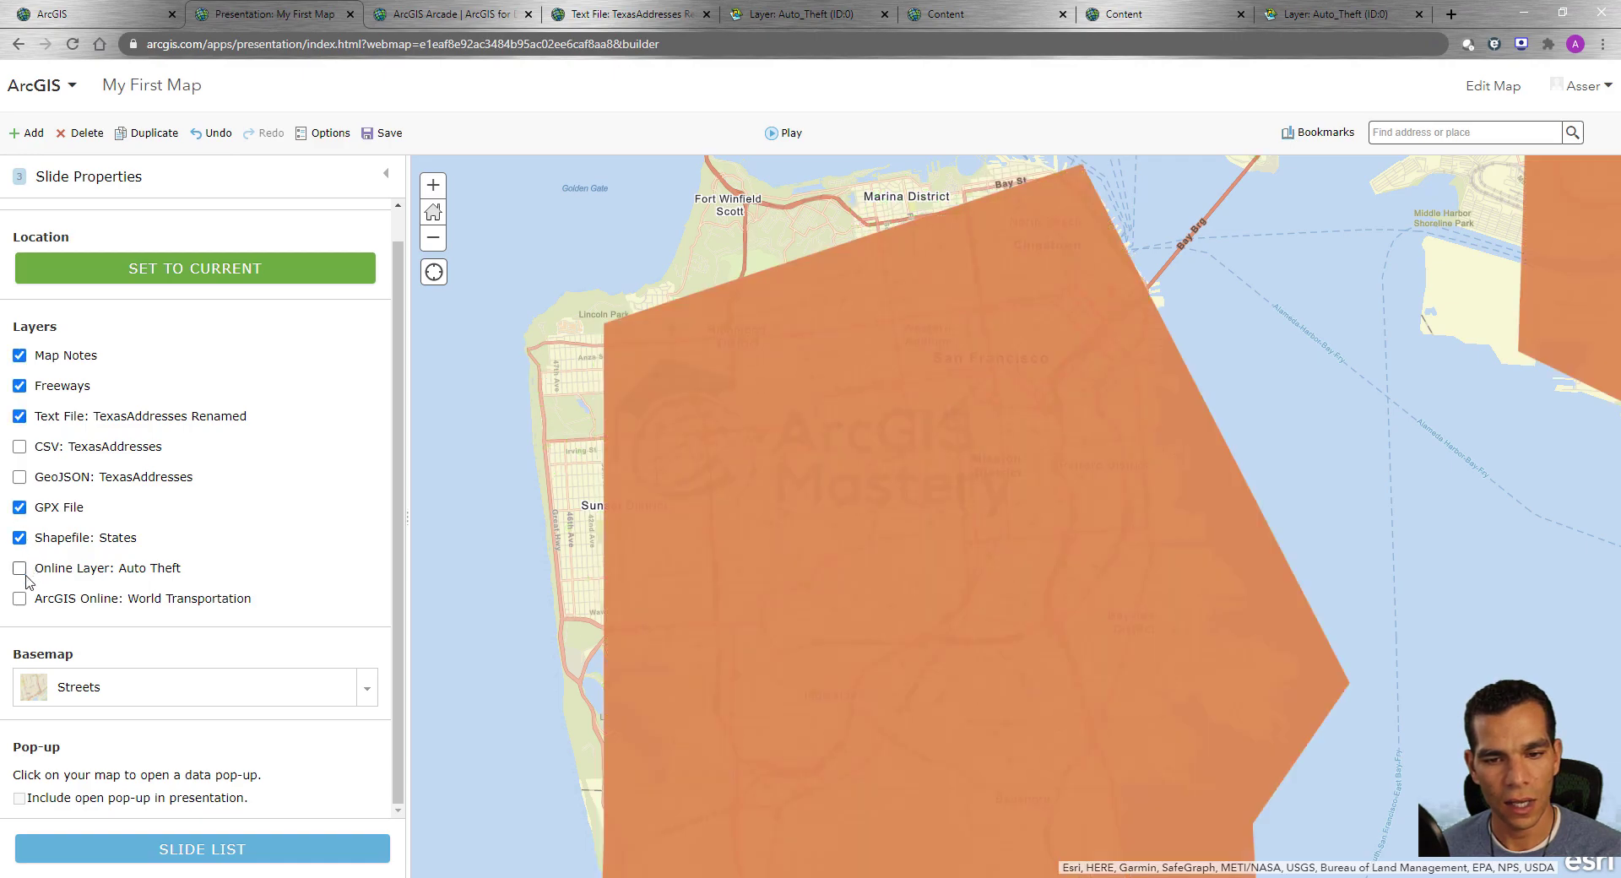
pyautogui.click(19, 416)
pyautogui.click(19, 386)
pyautogui.click(20, 356)
pyautogui.scroll(5, 826, 559)
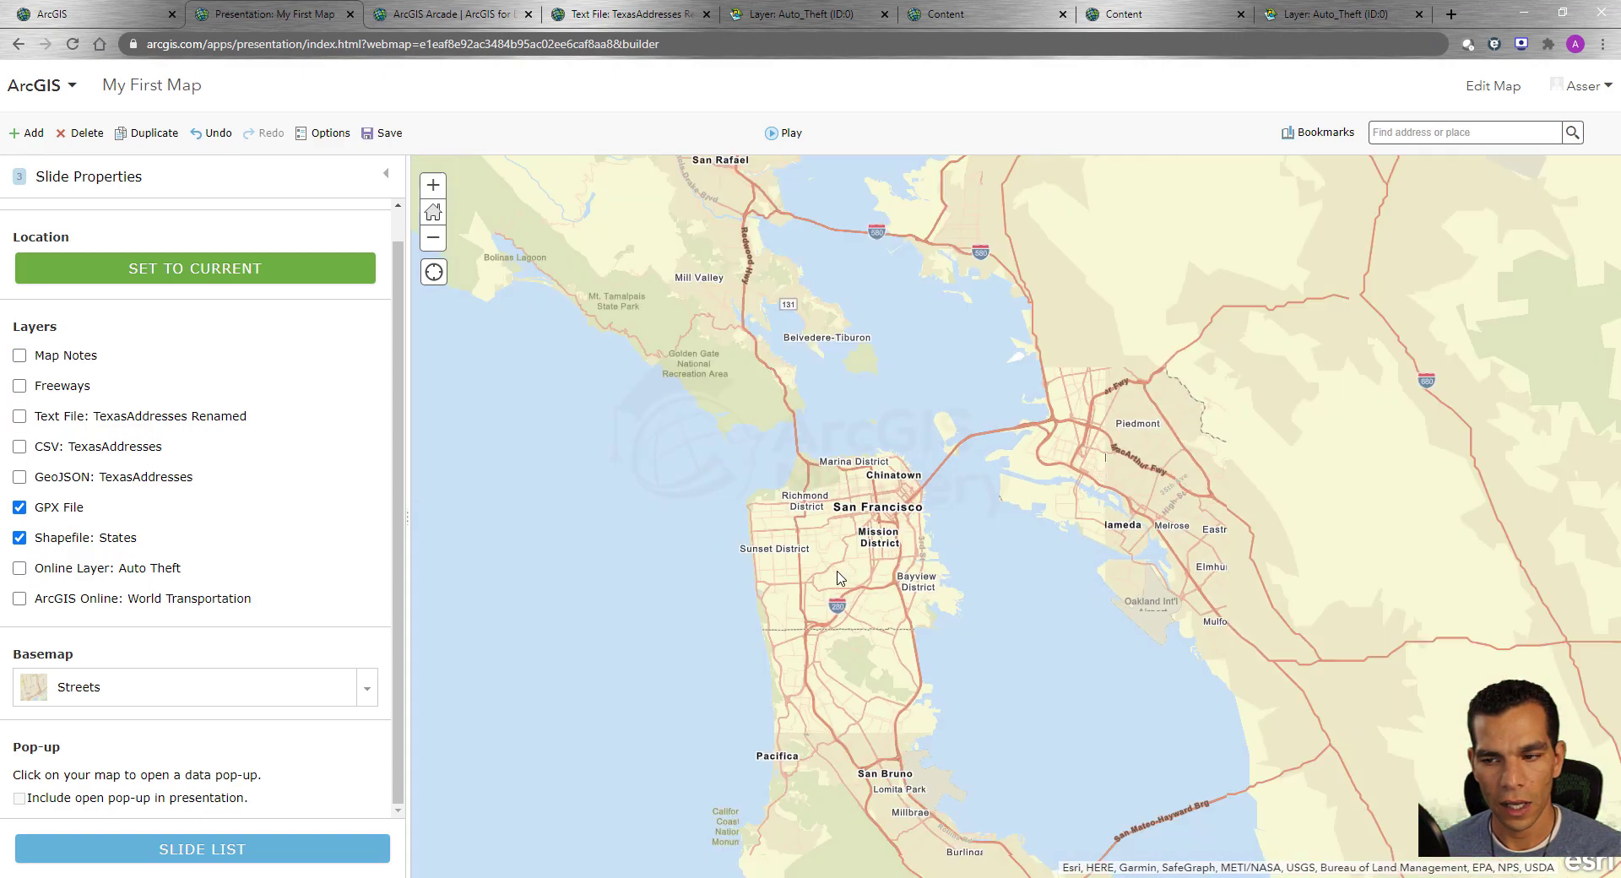
pyautogui.scroll(-4, 842, 604)
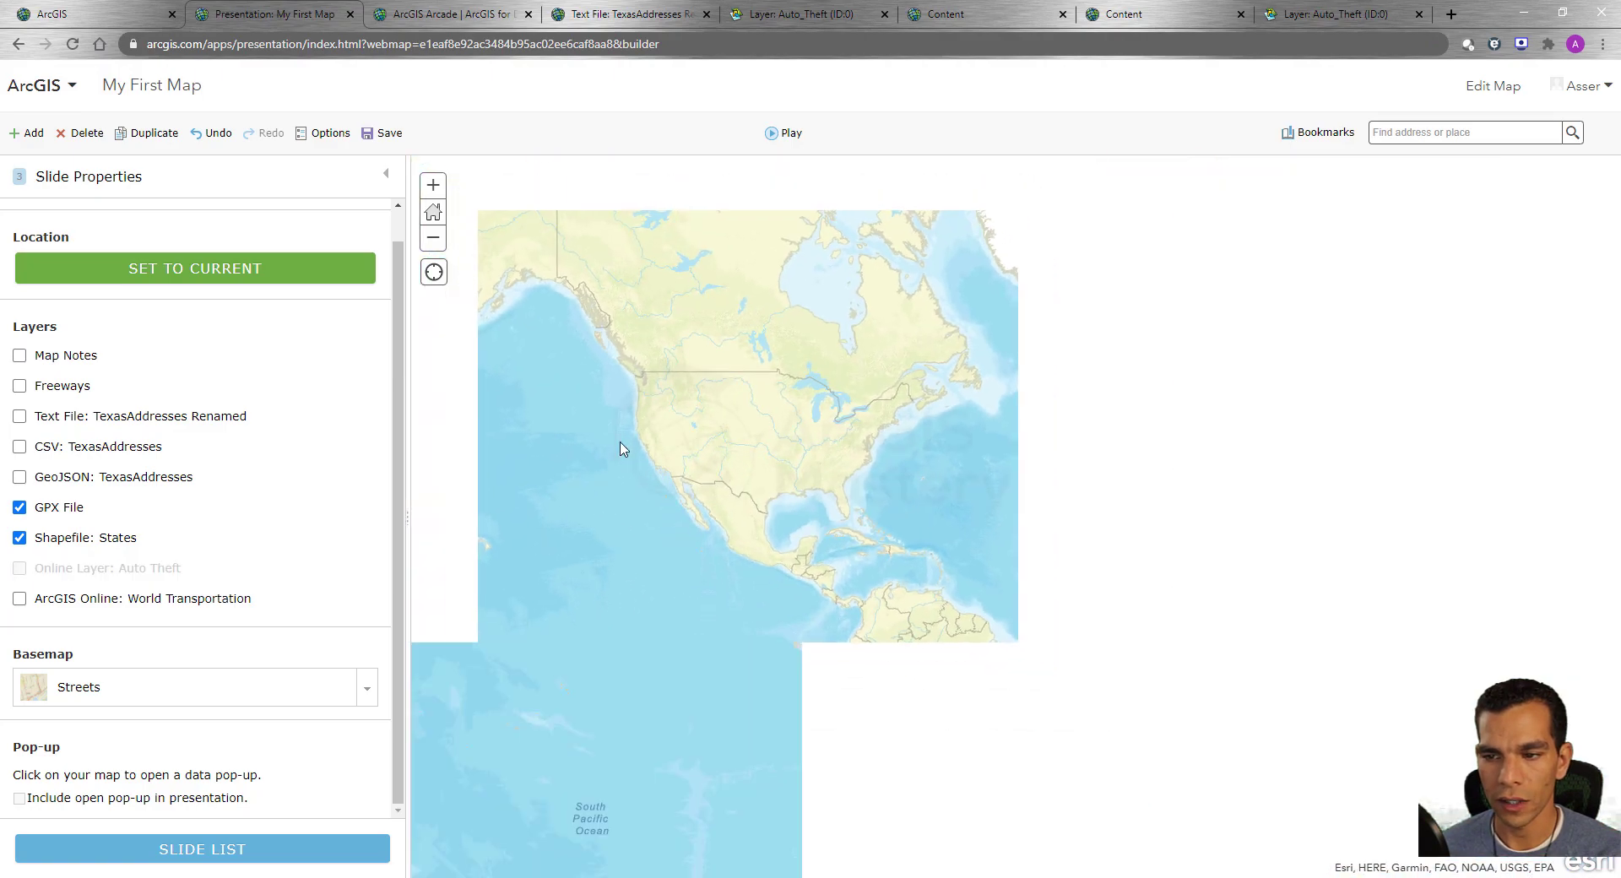
pyautogui.moveTo(724, 485); pyautogui.dragTo(742, 655)
pyautogui.scroll(2, 676, 542)
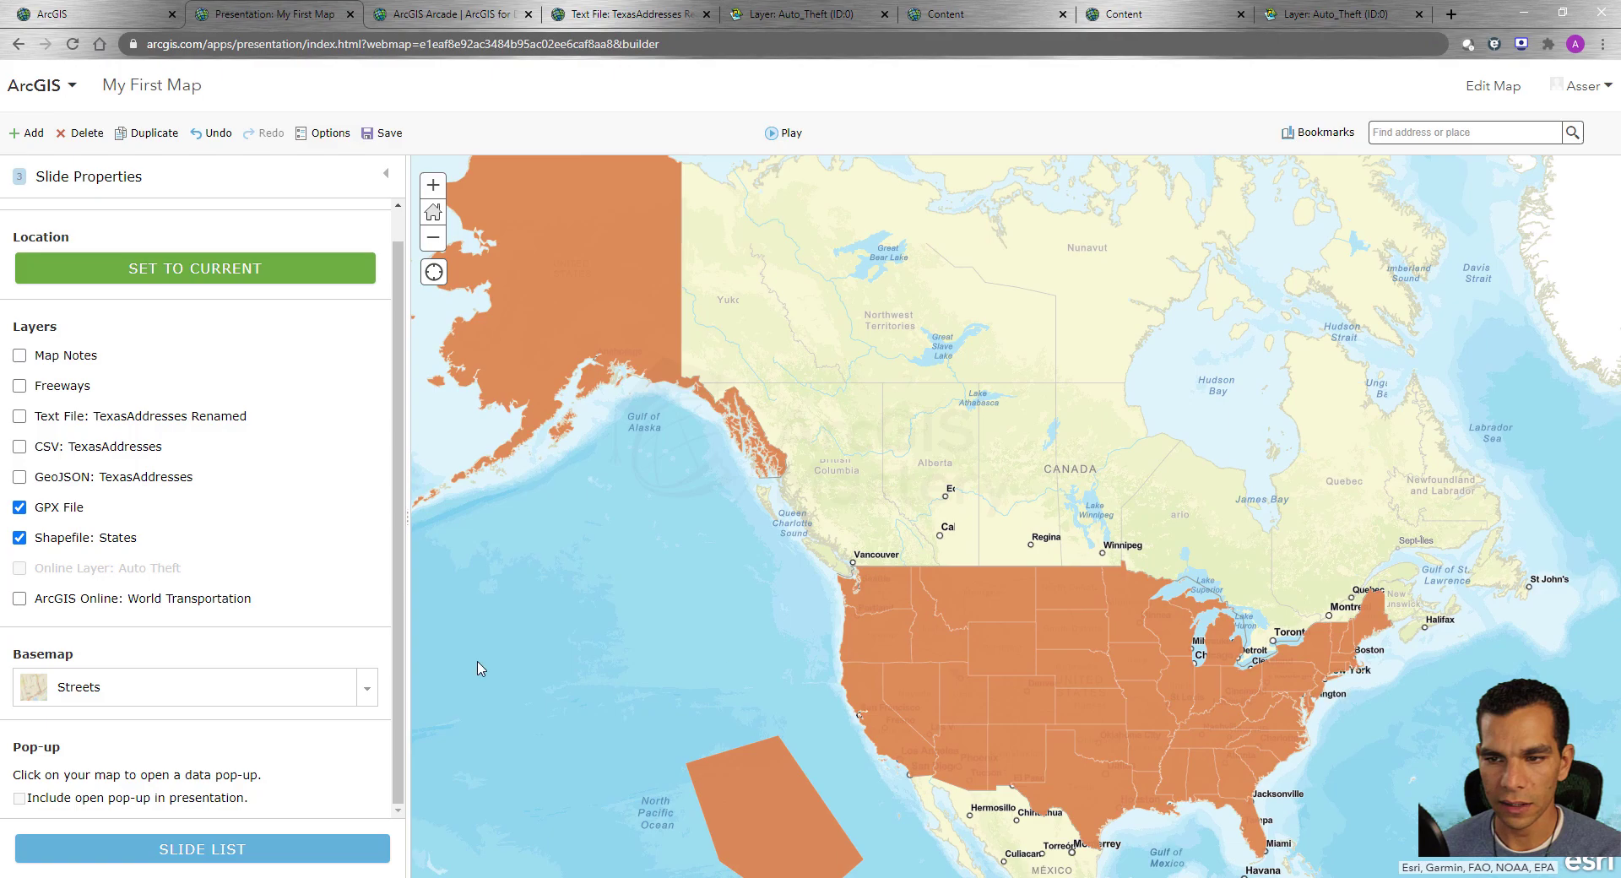
pyautogui.scroll(1, 203, 422)
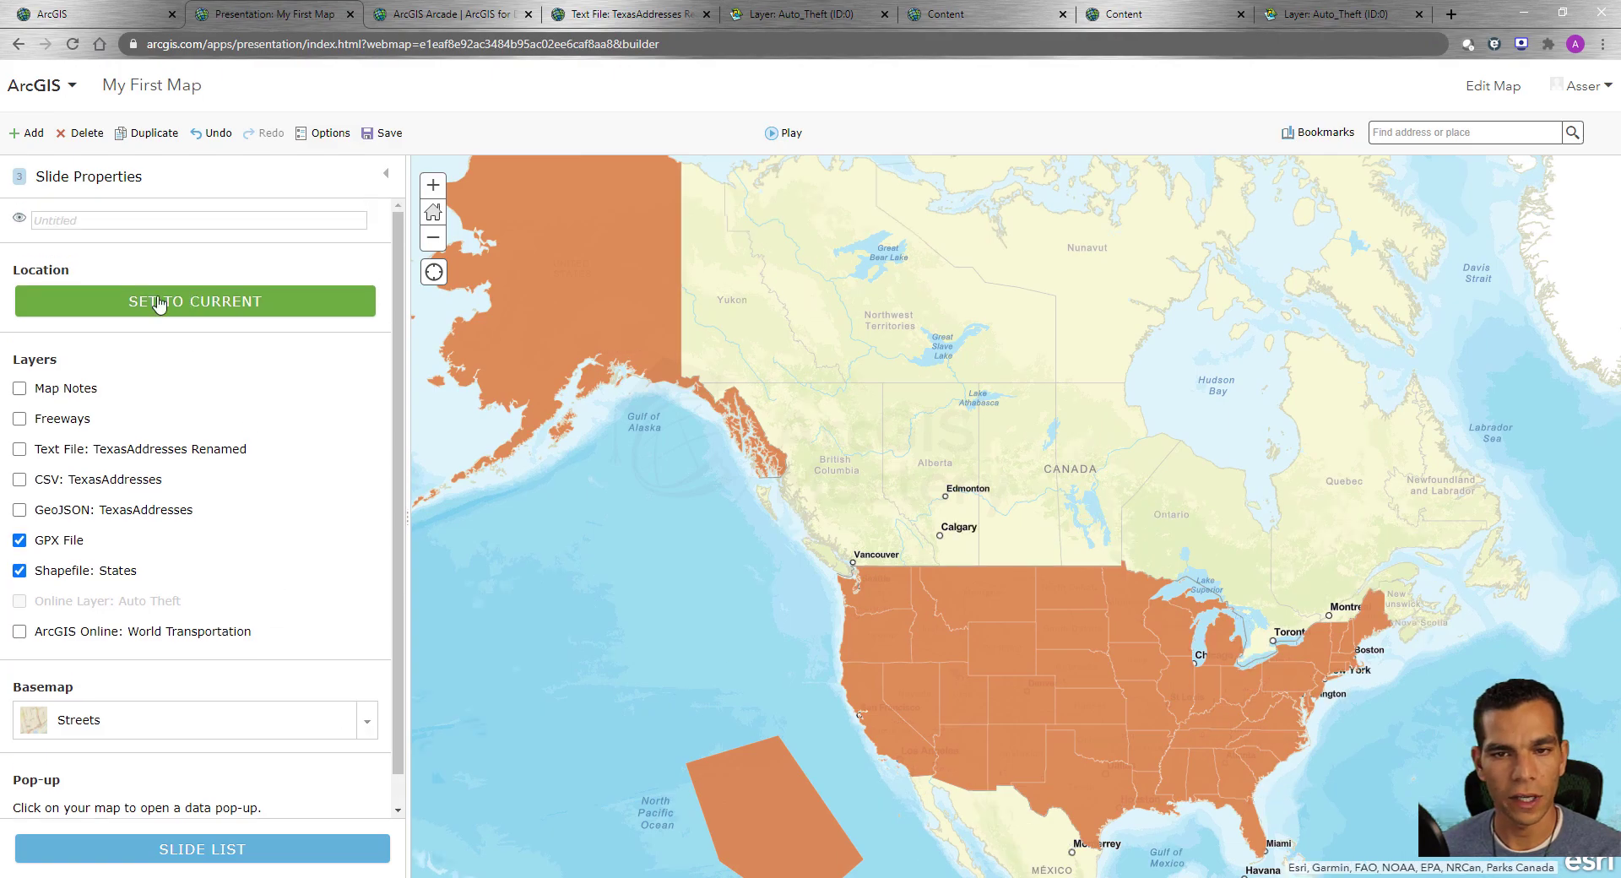
# Step: Title the third slide 'States' and save the North America view as its location
pyautogui.click(148, 219)
pyautogui.write('States')
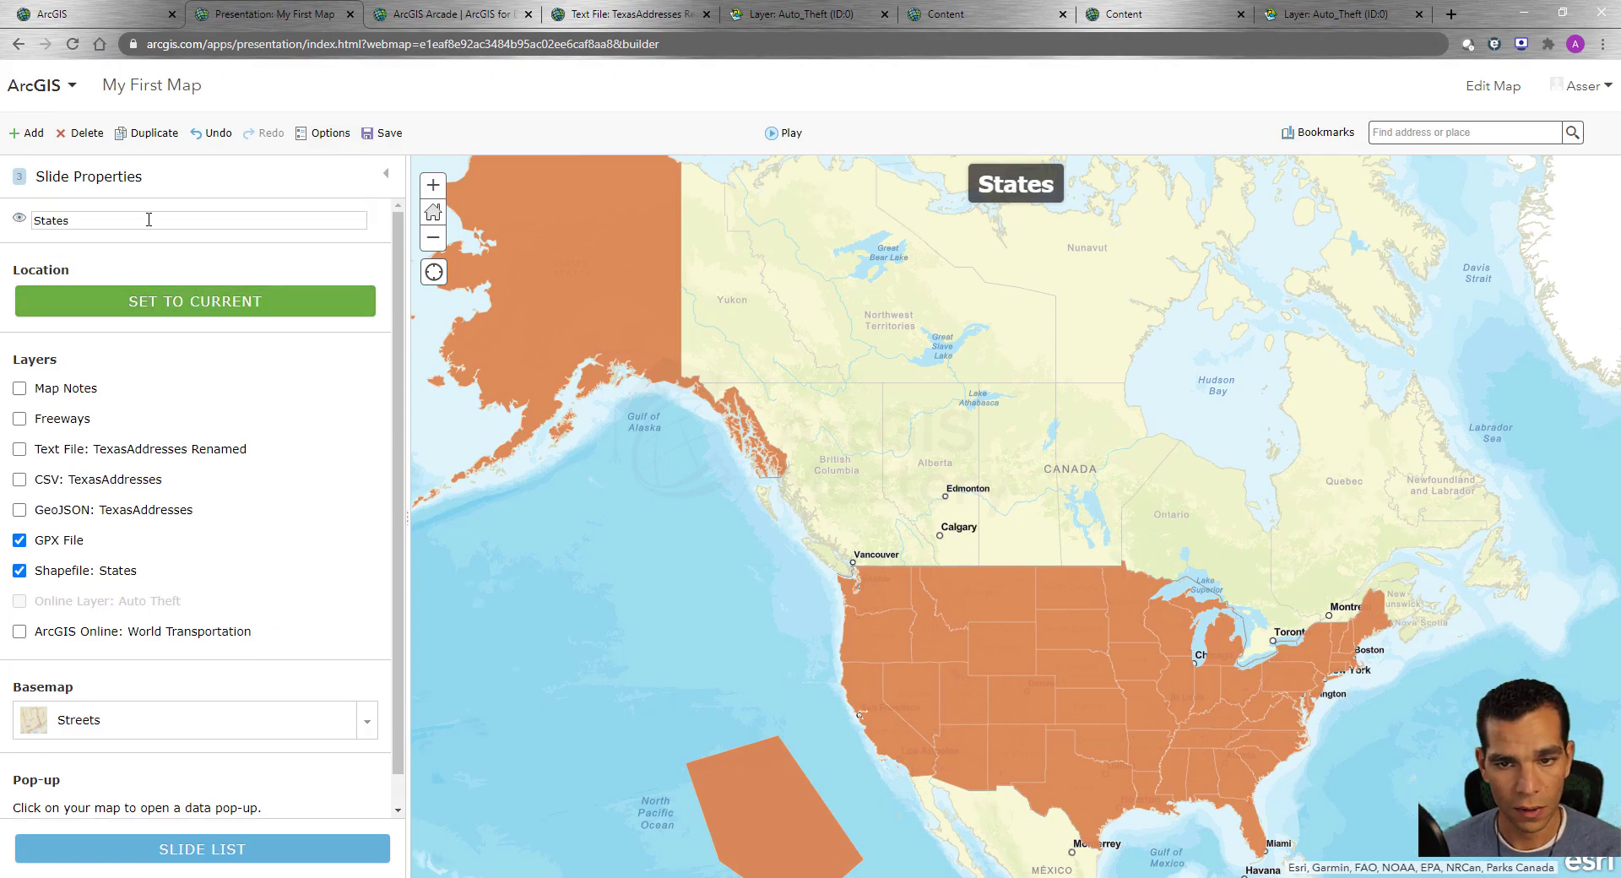
pyautogui.click(216, 304)
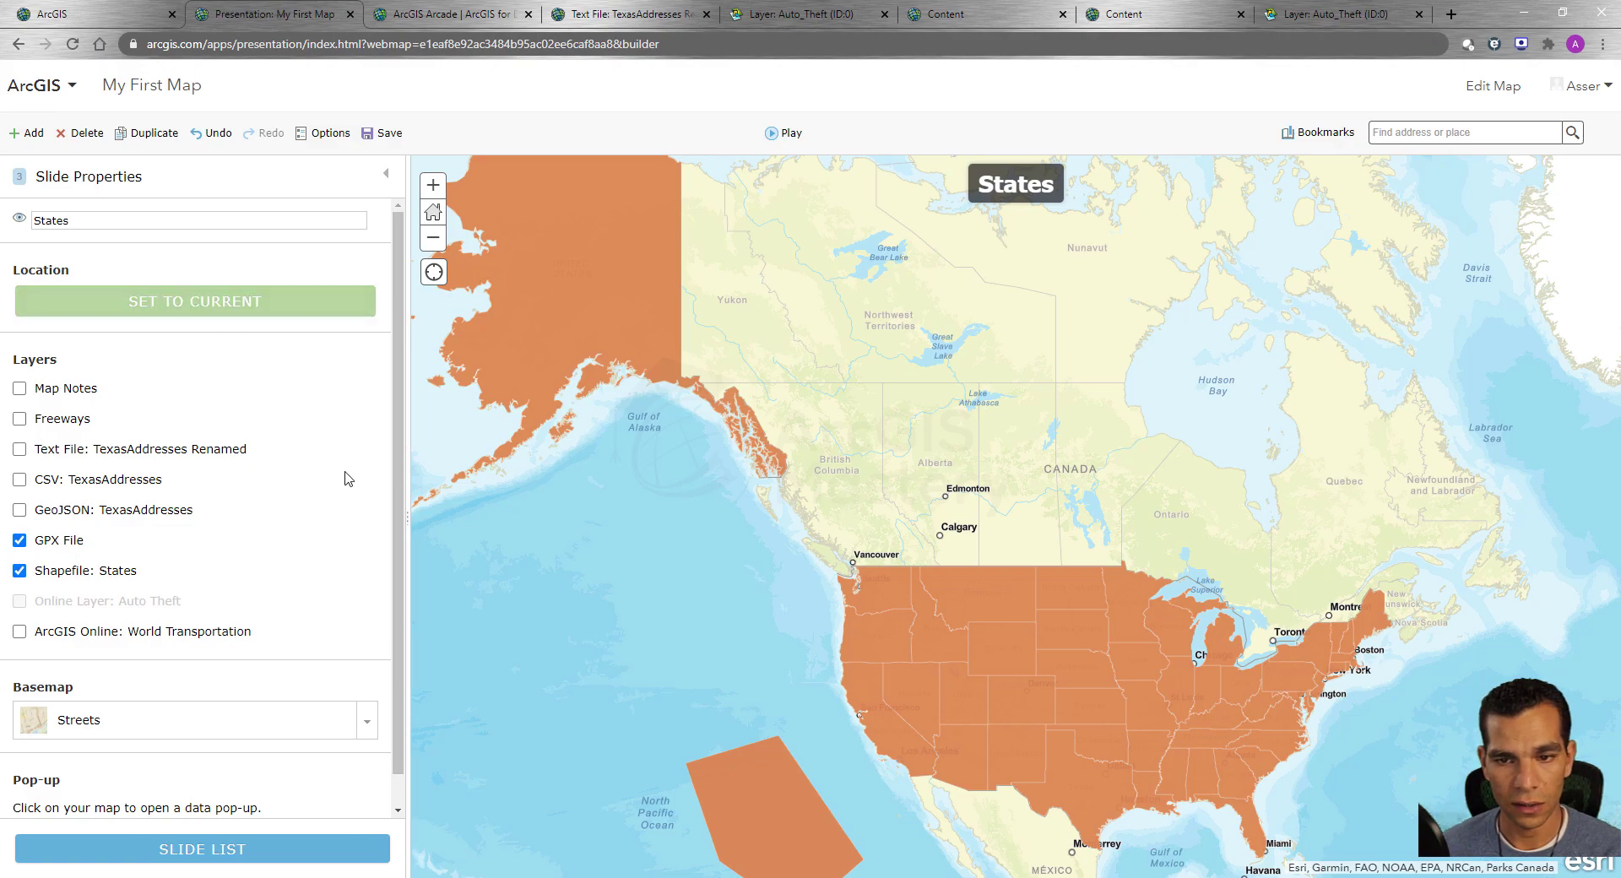
pyautogui.scroll(-1, 339, 507)
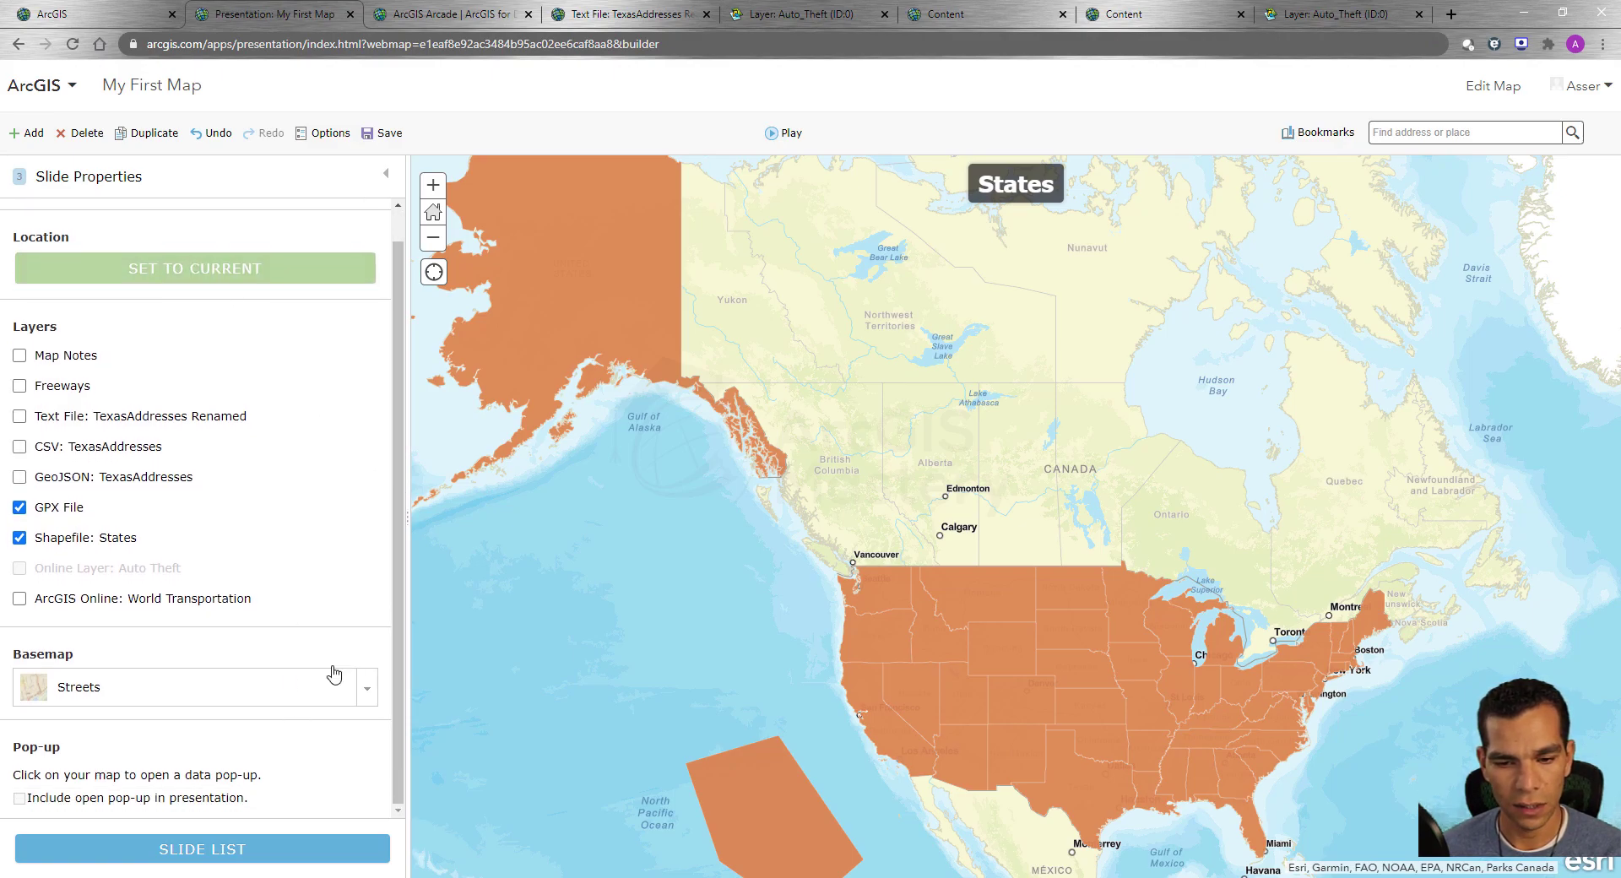
pyautogui.click(191, 853)
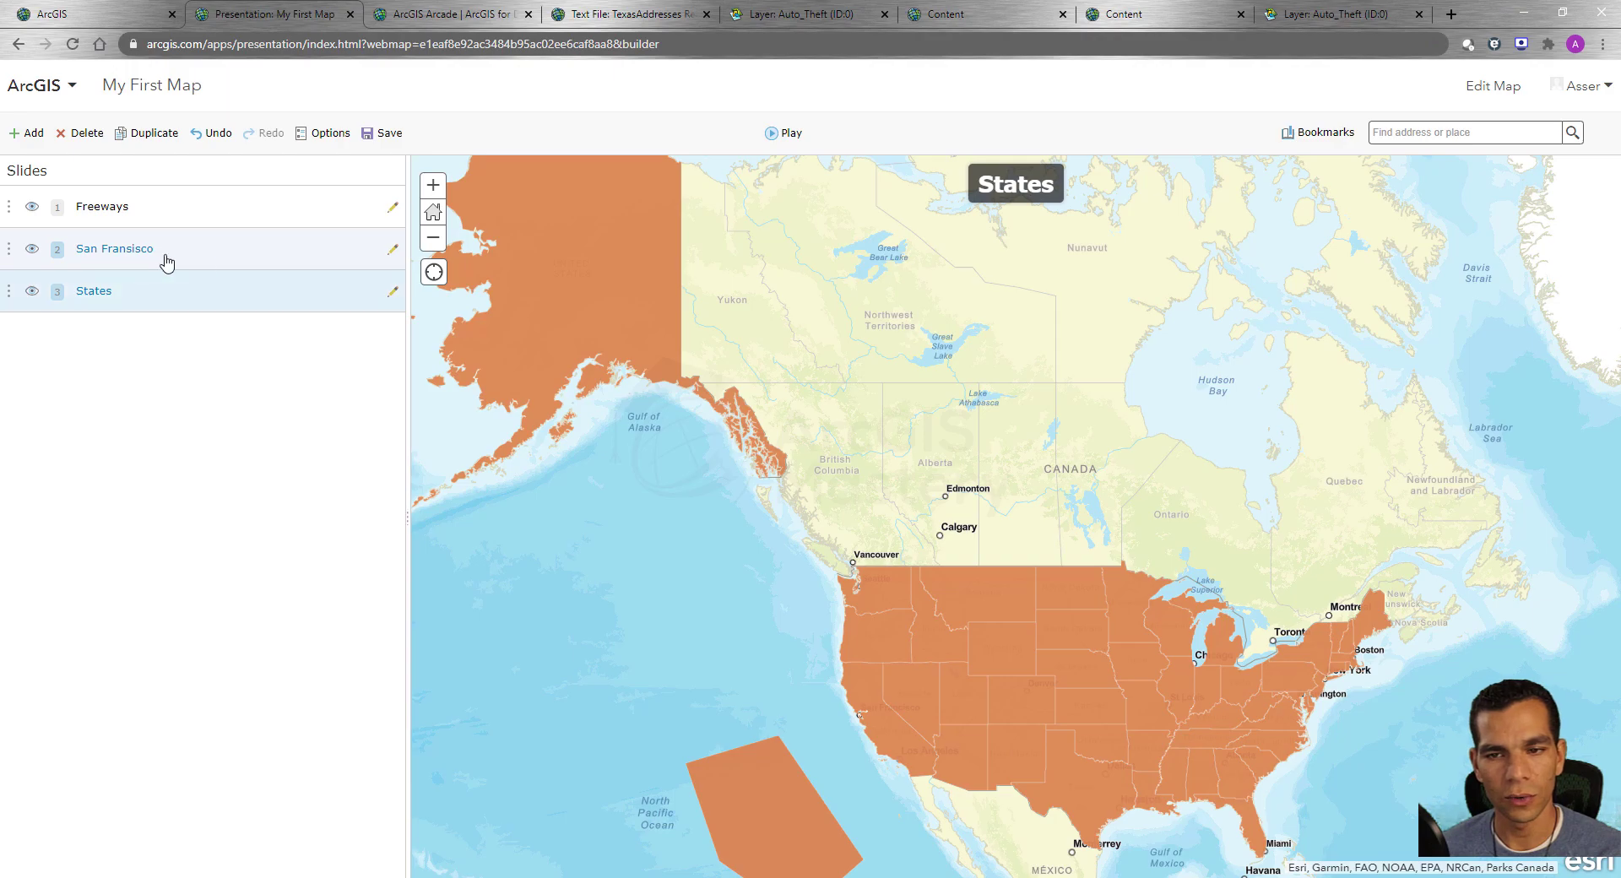
# Step: Give slide 2, San Fransisco, the Streets (Night) basemap
pyautogui.click(128, 255)
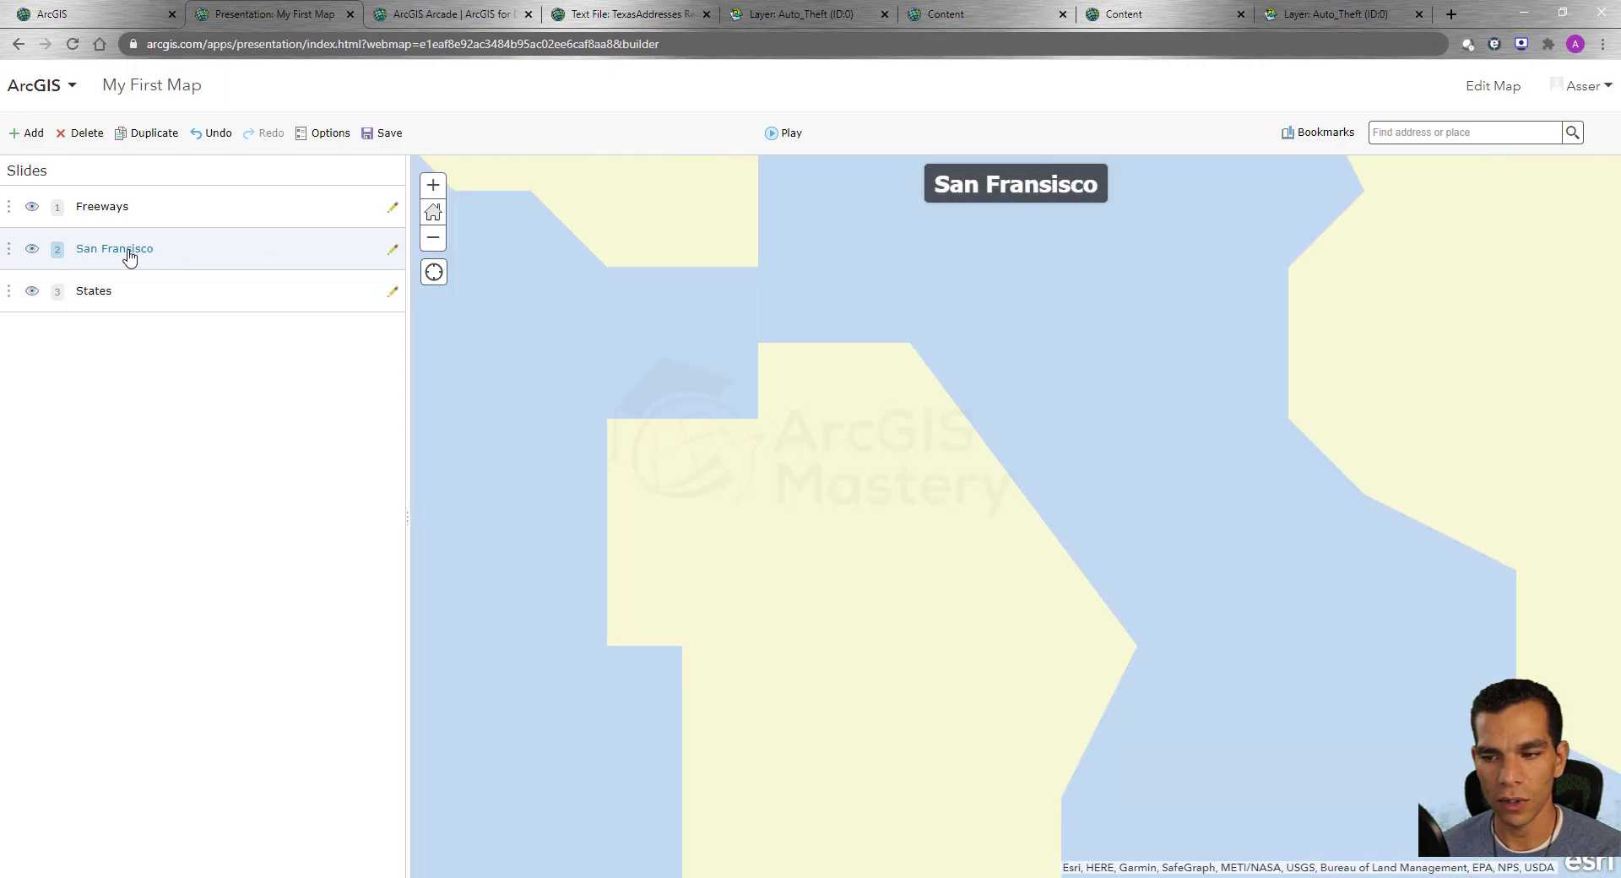
pyautogui.click(391, 253)
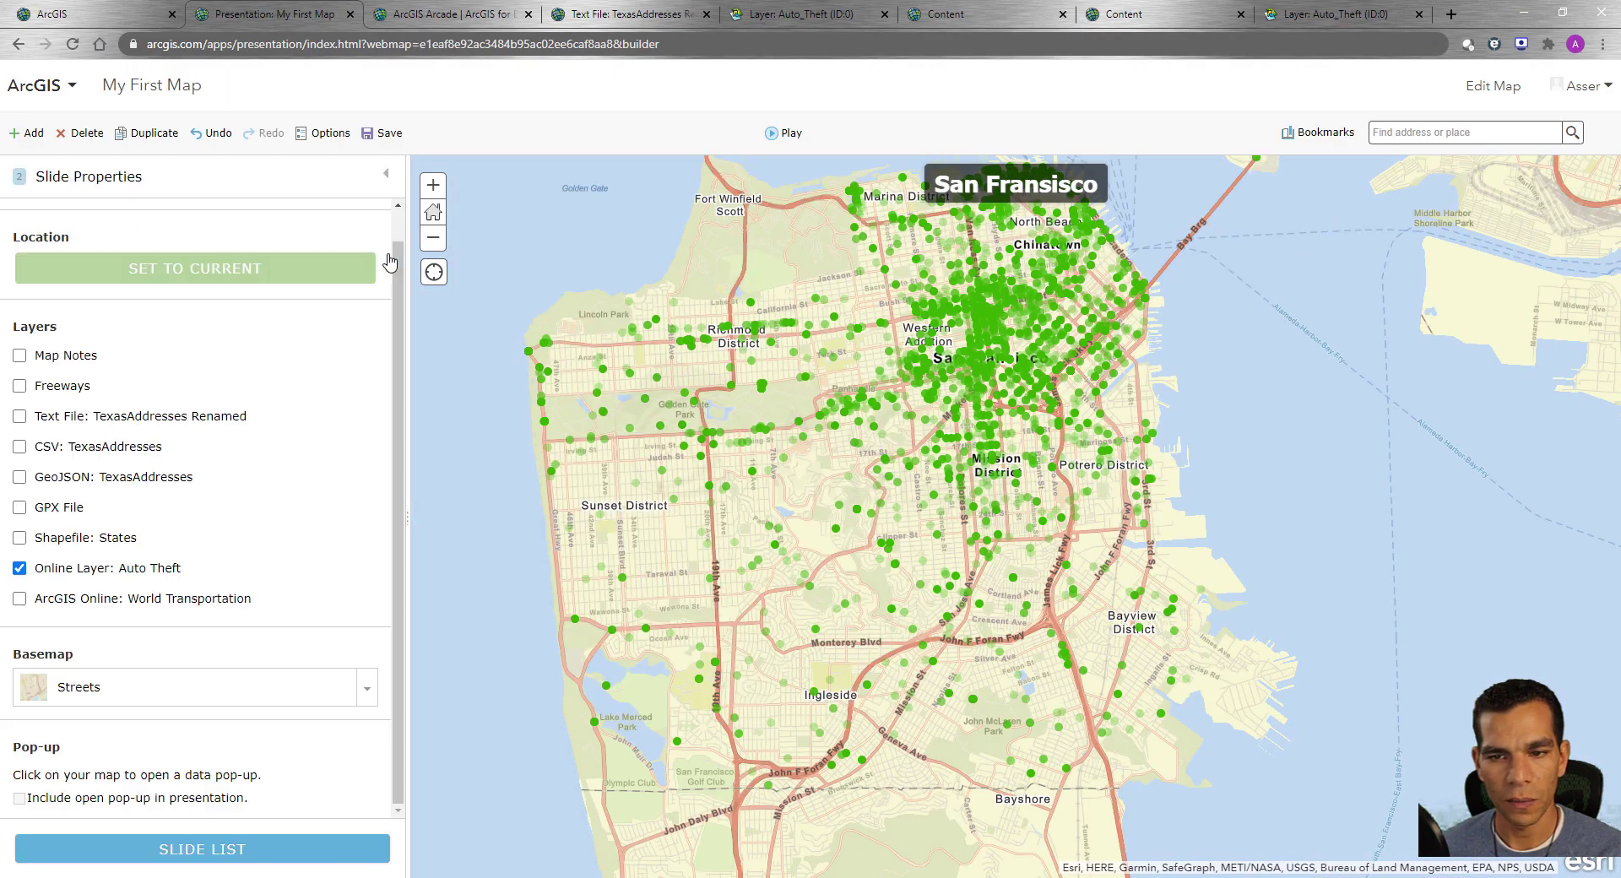
pyautogui.click(367, 697)
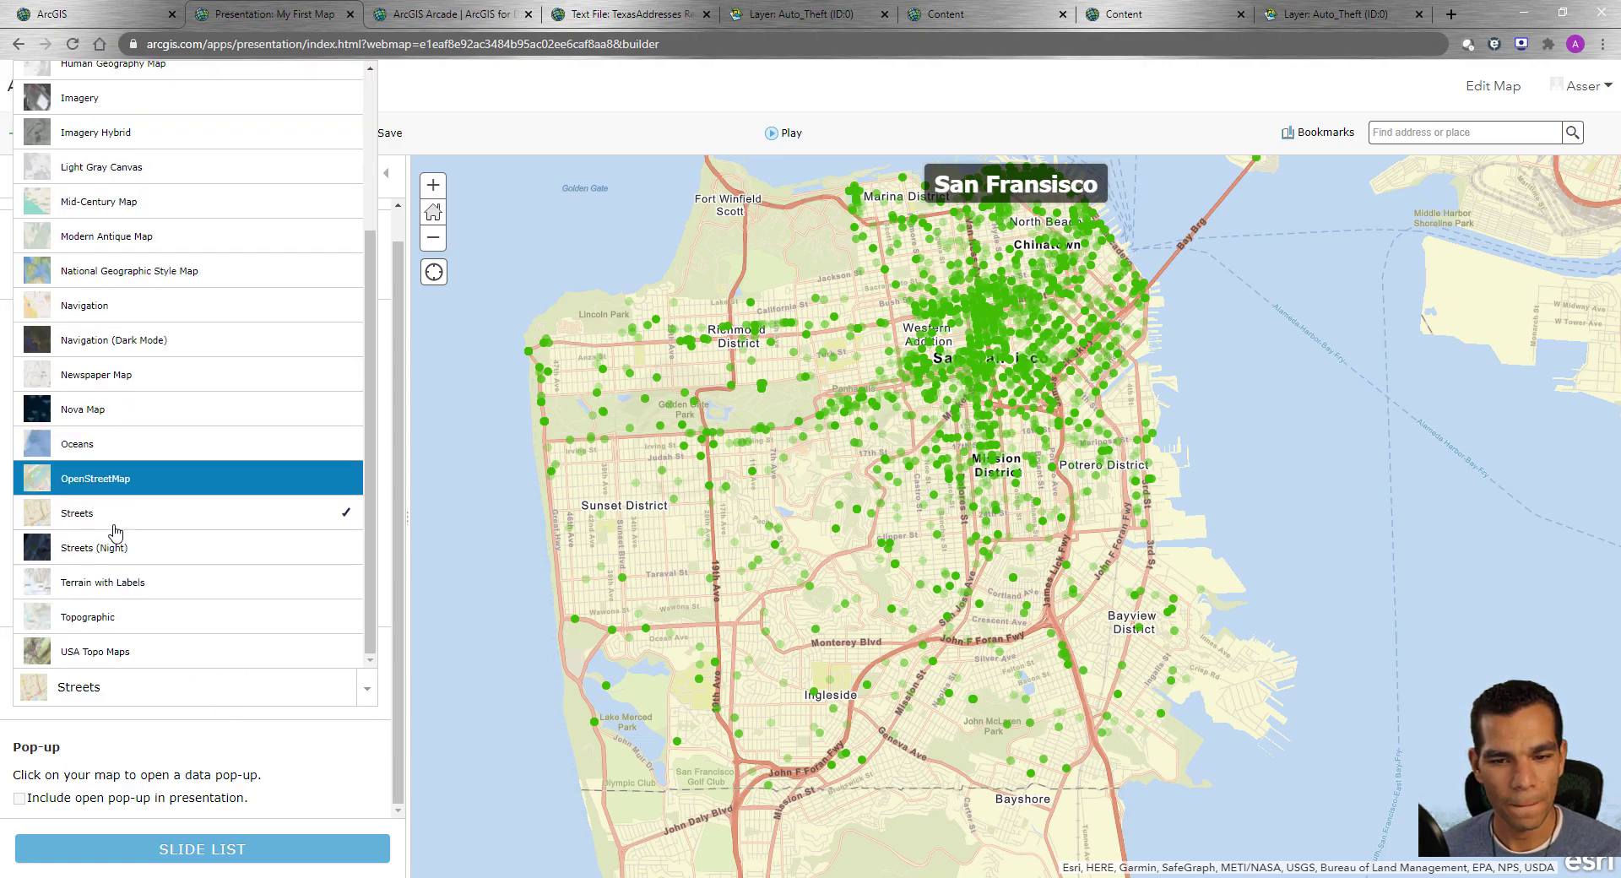
pyautogui.click(117, 552)
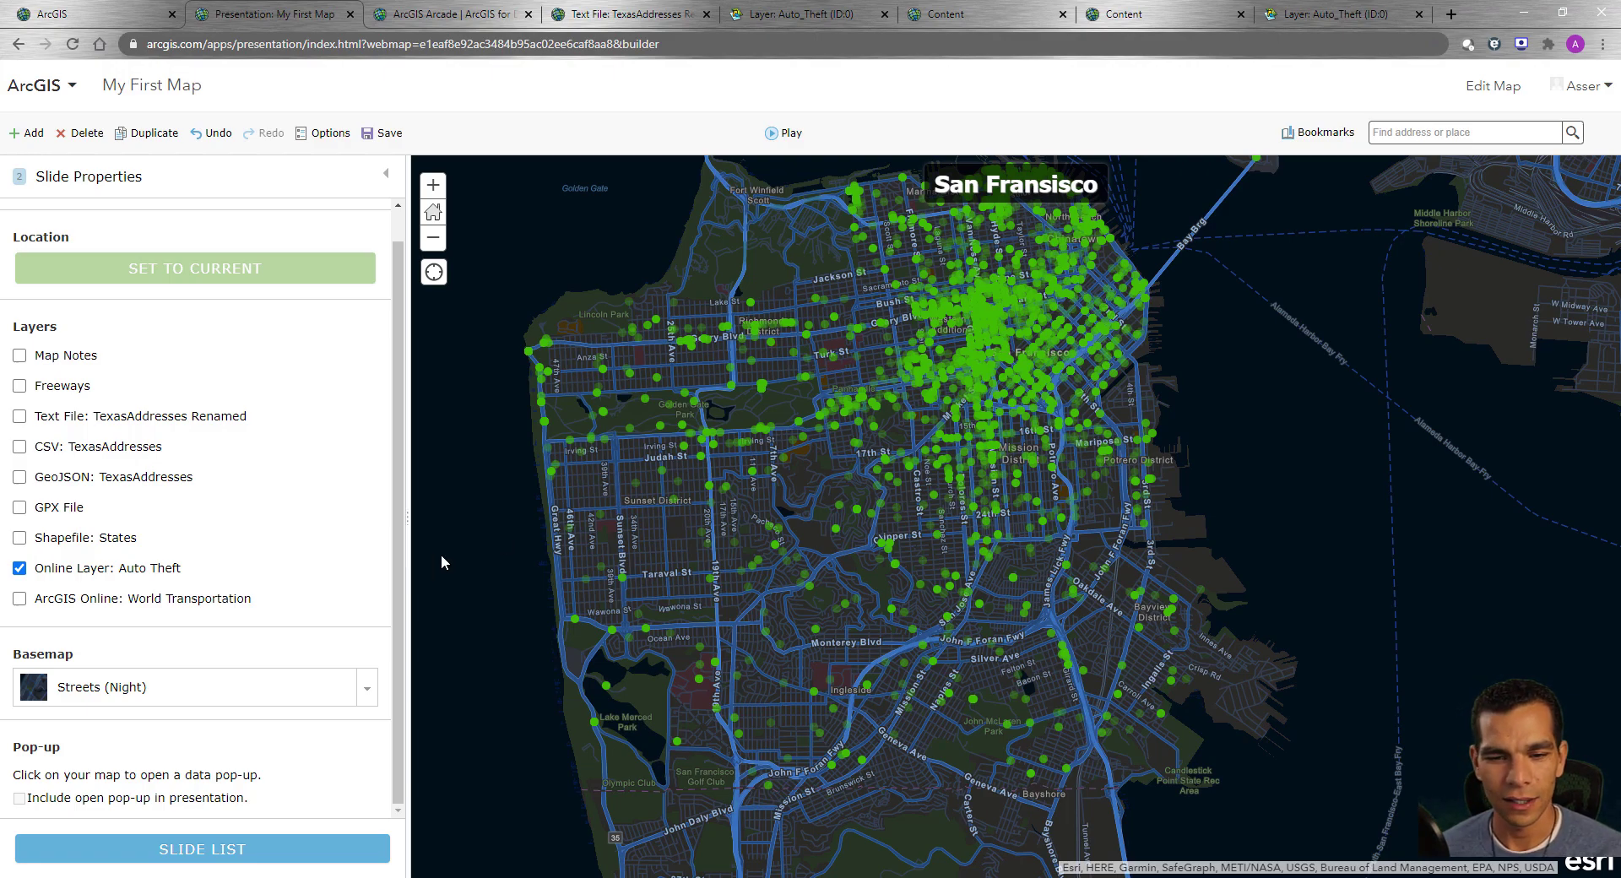
pyautogui.click(221, 851)
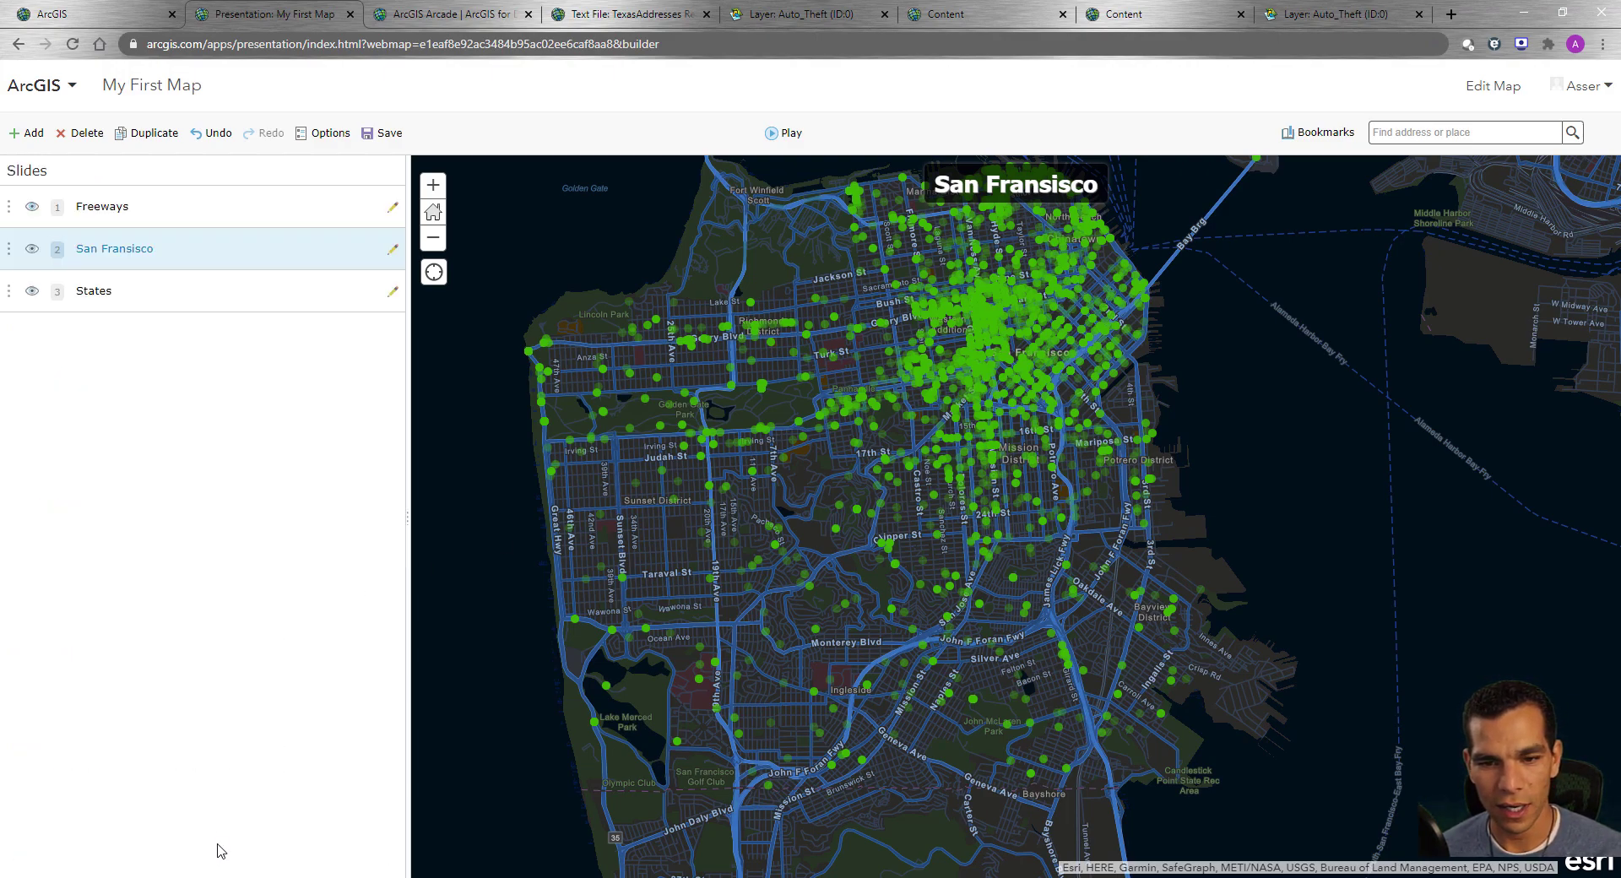
# Step: Add a new slide with Map Notes, GPX File and Auto Theft turned off, panned toward Texas
pyautogui.click(27, 133)
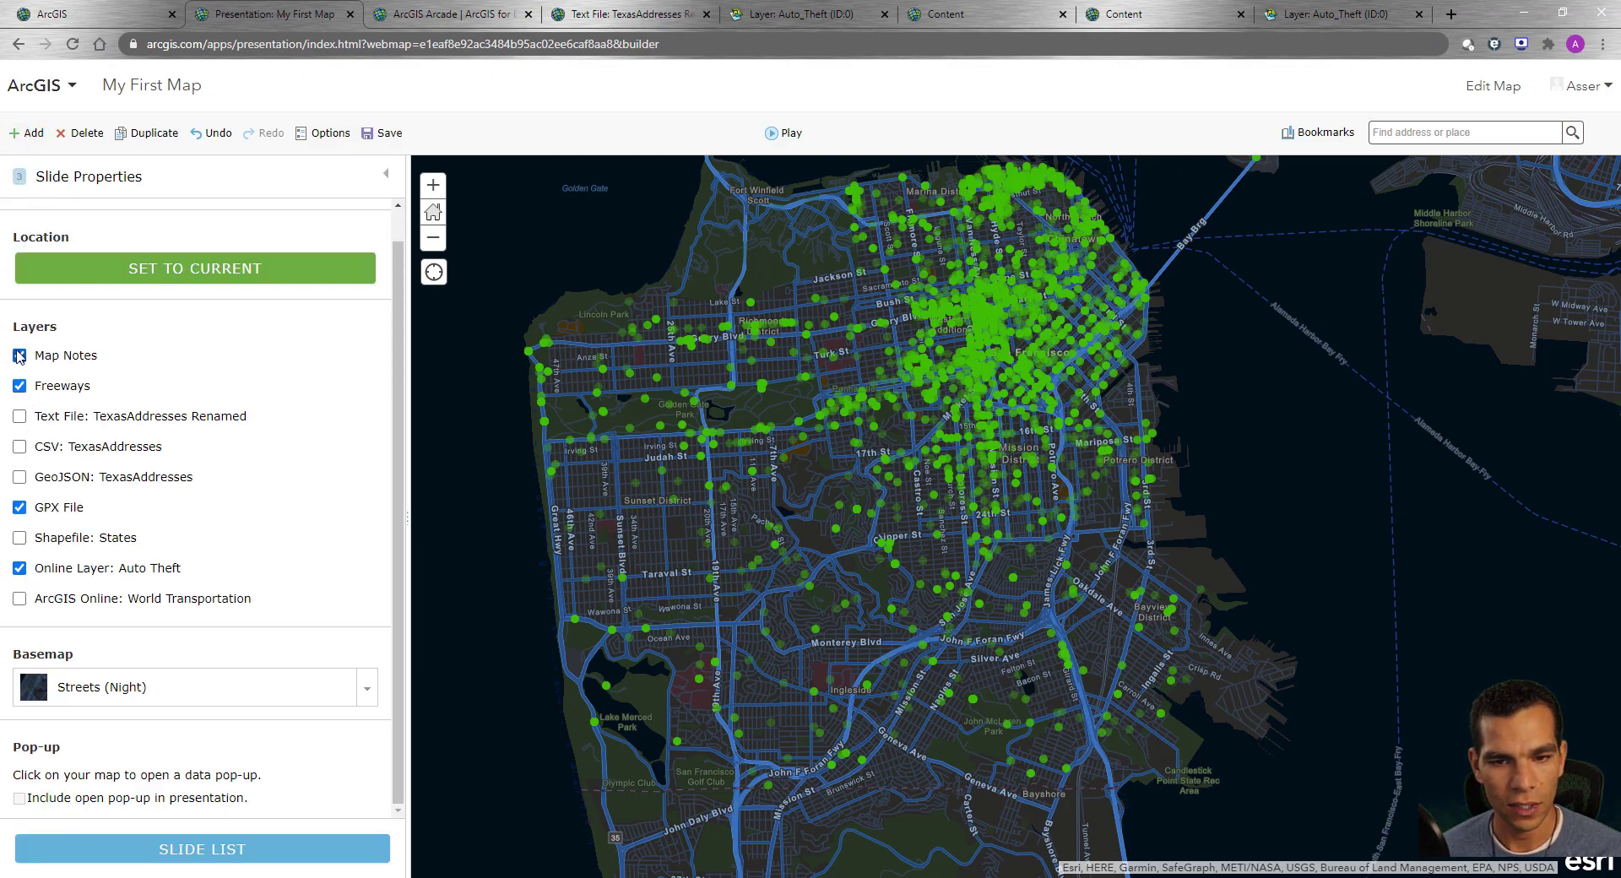
pyautogui.click(19, 357)
pyautogui.click(20, 509)
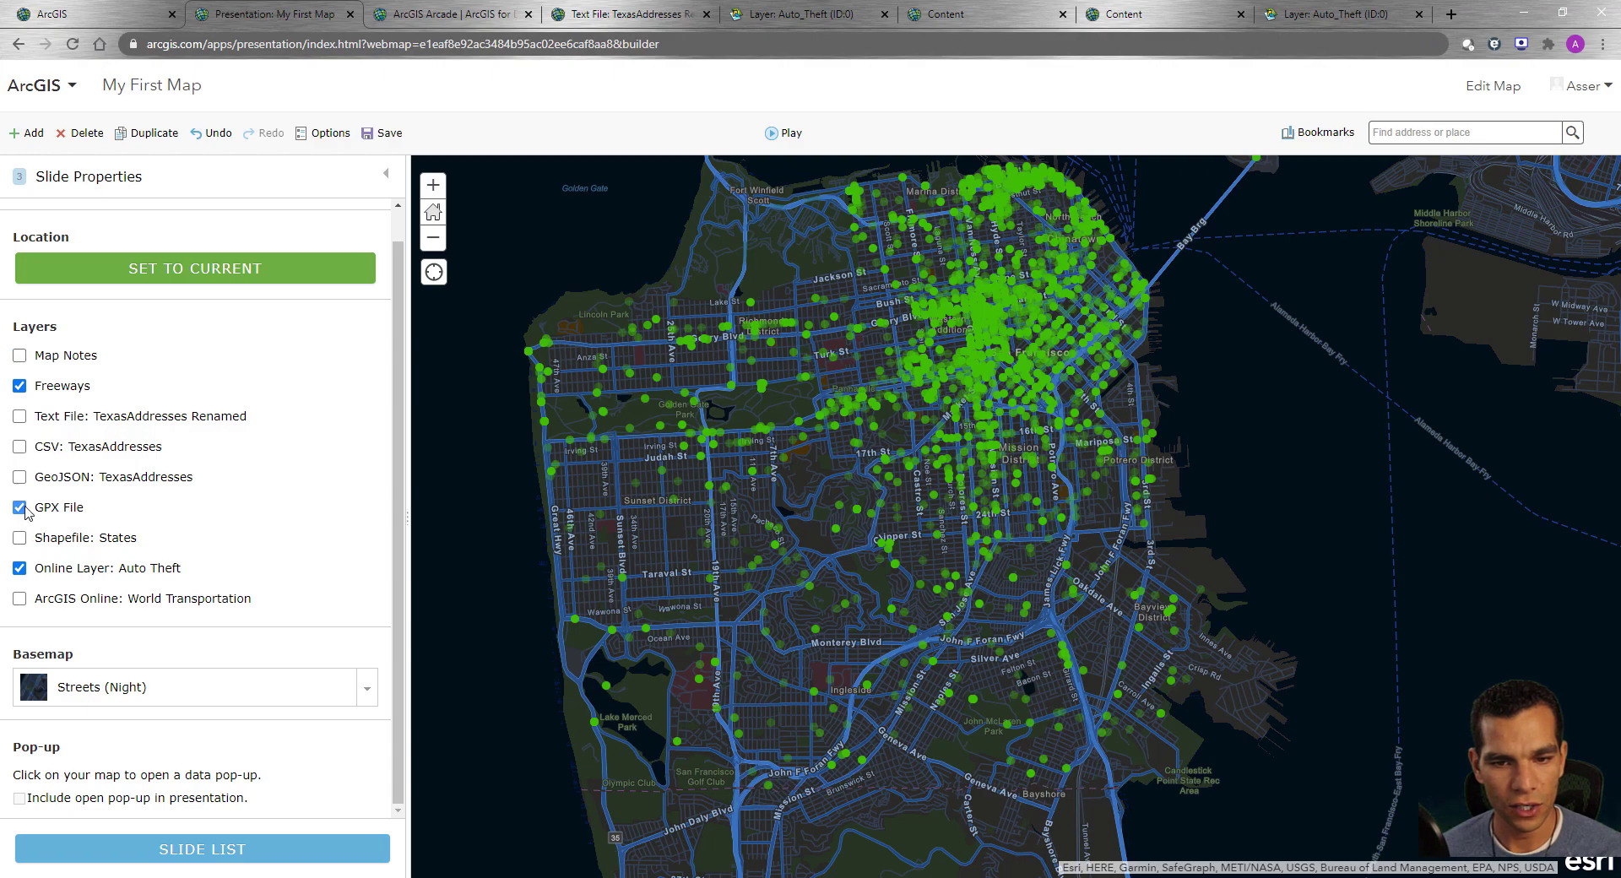
pyautogui.click(20, 568)
pyautogui.scroll(-5, 1046, 529)
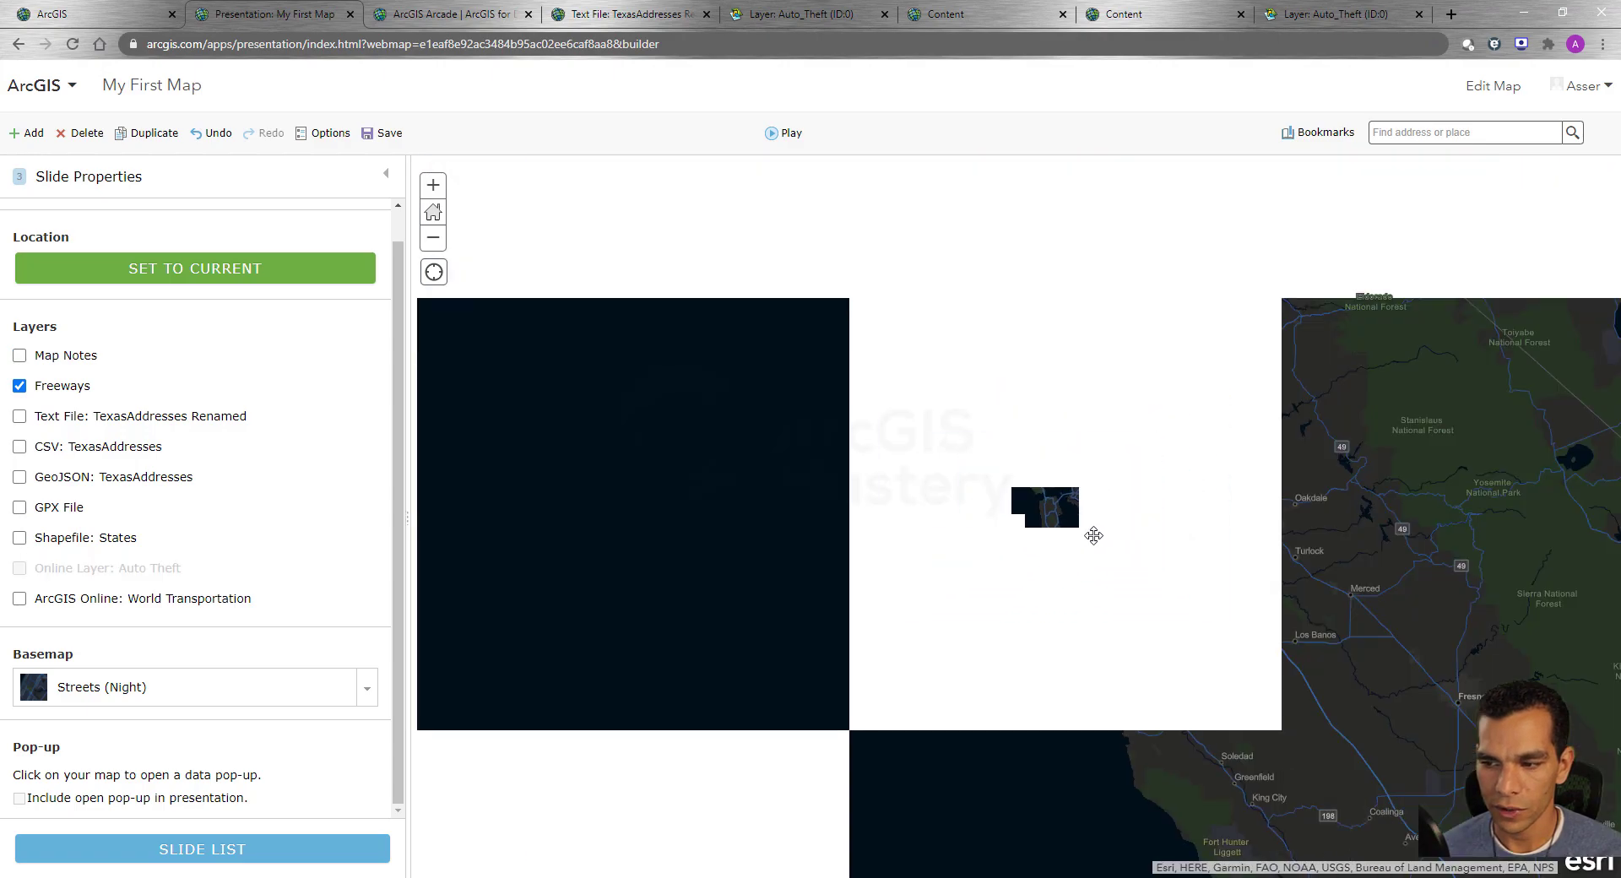
pyautogui.moveTo(1093, 535); pyautogui.dragTo(532, 453)
pyautogui.scroll(-4, 925, 442)
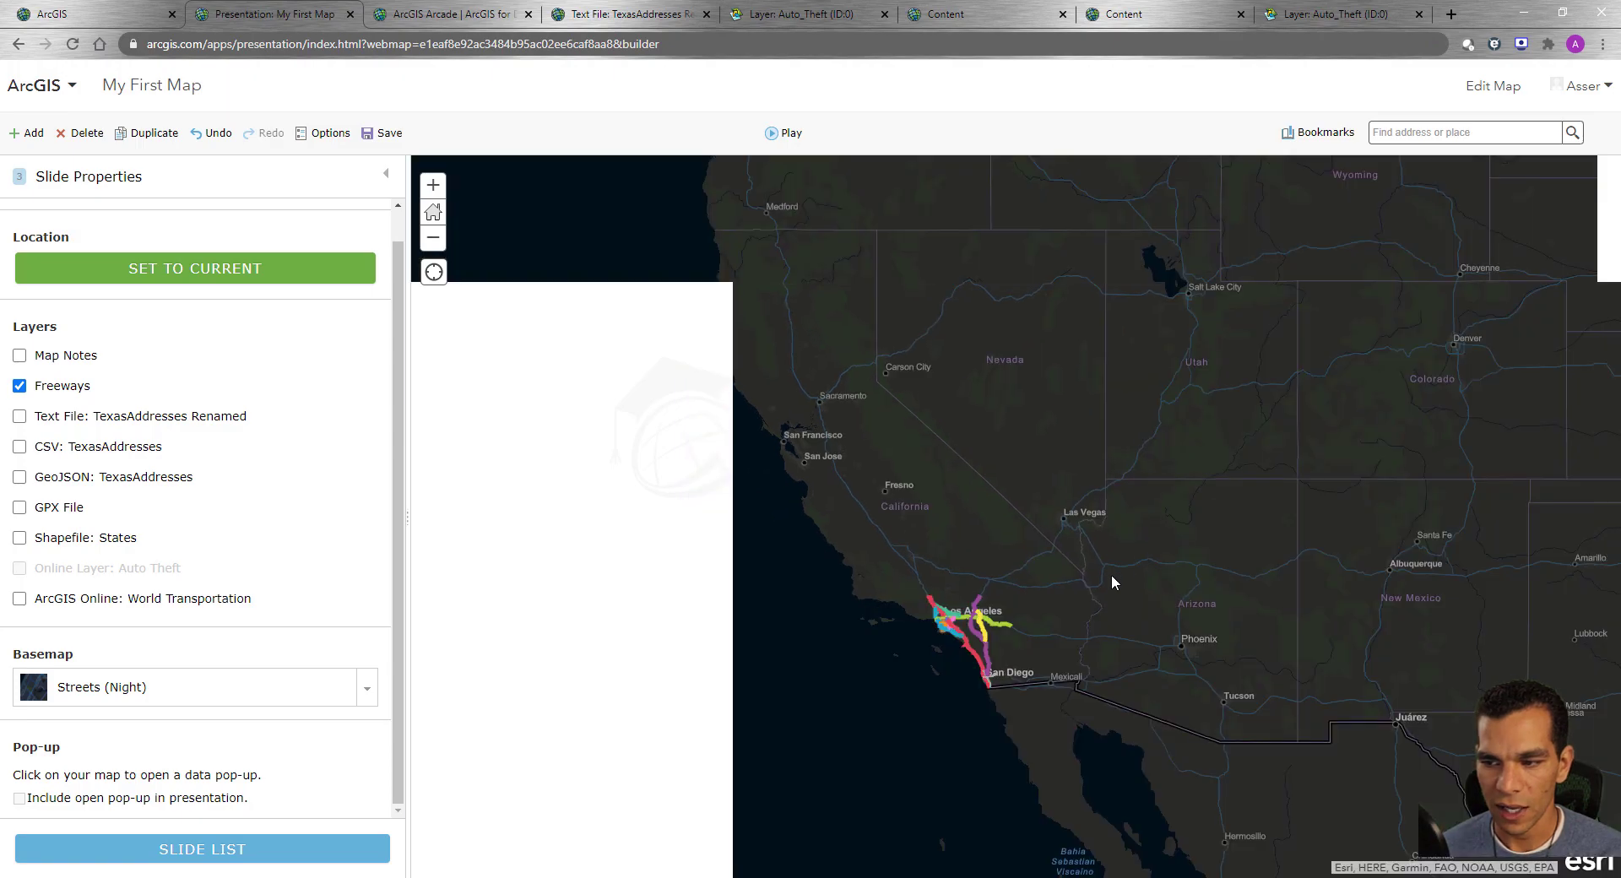
pyautogui.moveTo(960, 524); pyautogui.dragTo(750, 483)
pyautogui.moveTo(1165, 632)
pyautogui.mouseDown()
pyautogui.moveTo(1035, 586)
pyautogui.moveTo(773, 572)
pyautogui.mouseUp()
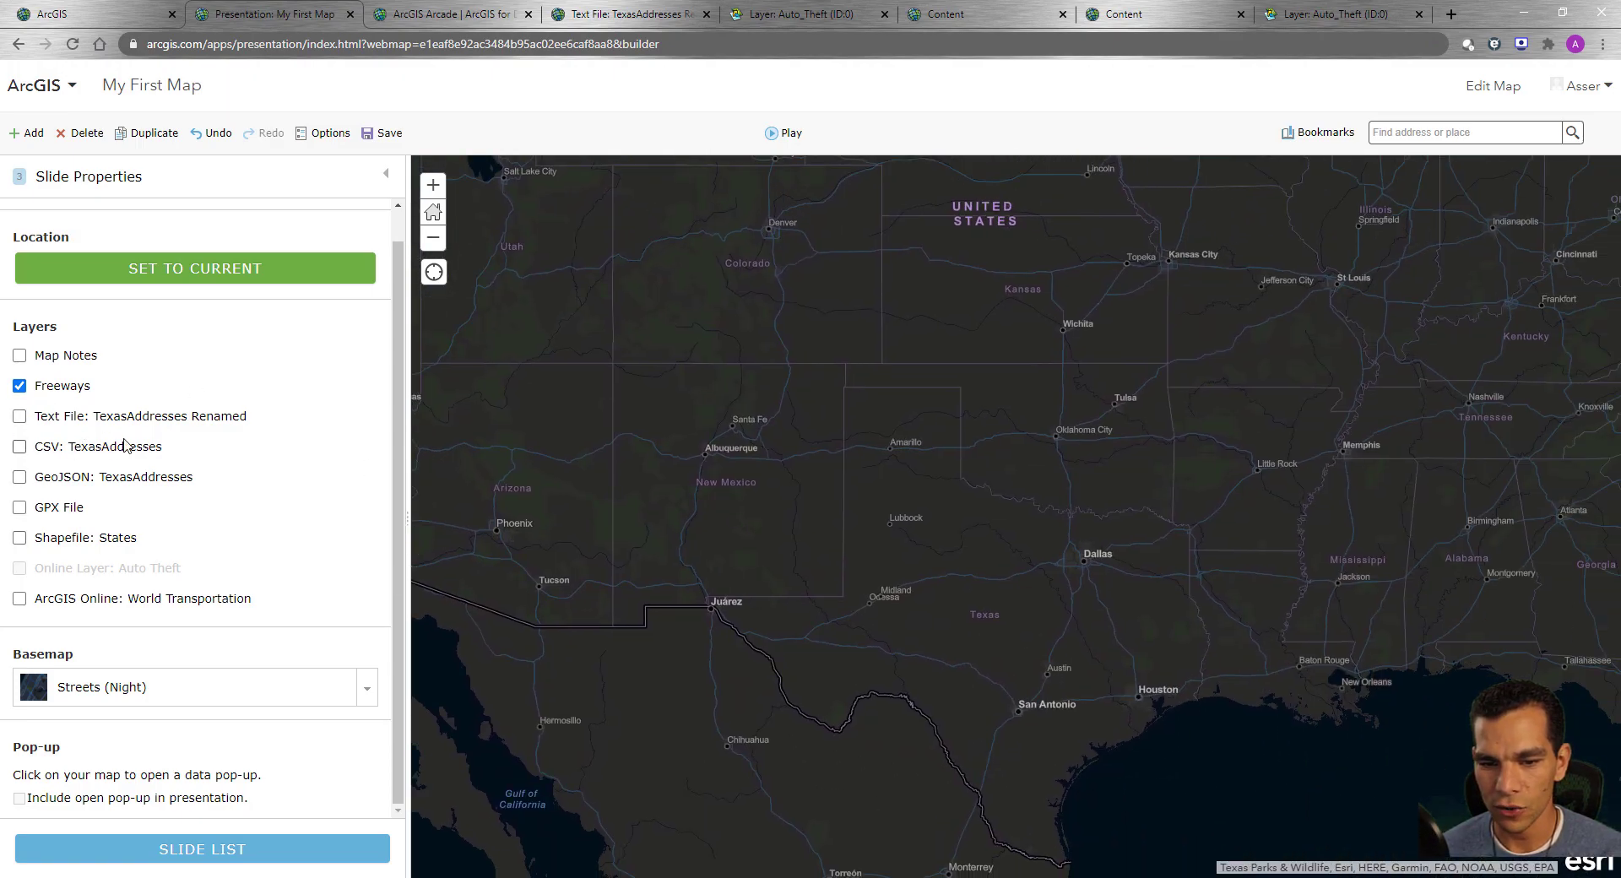
pyautogui.moveTo(1234, 589); pyautogui.dragTo(1007, 658)
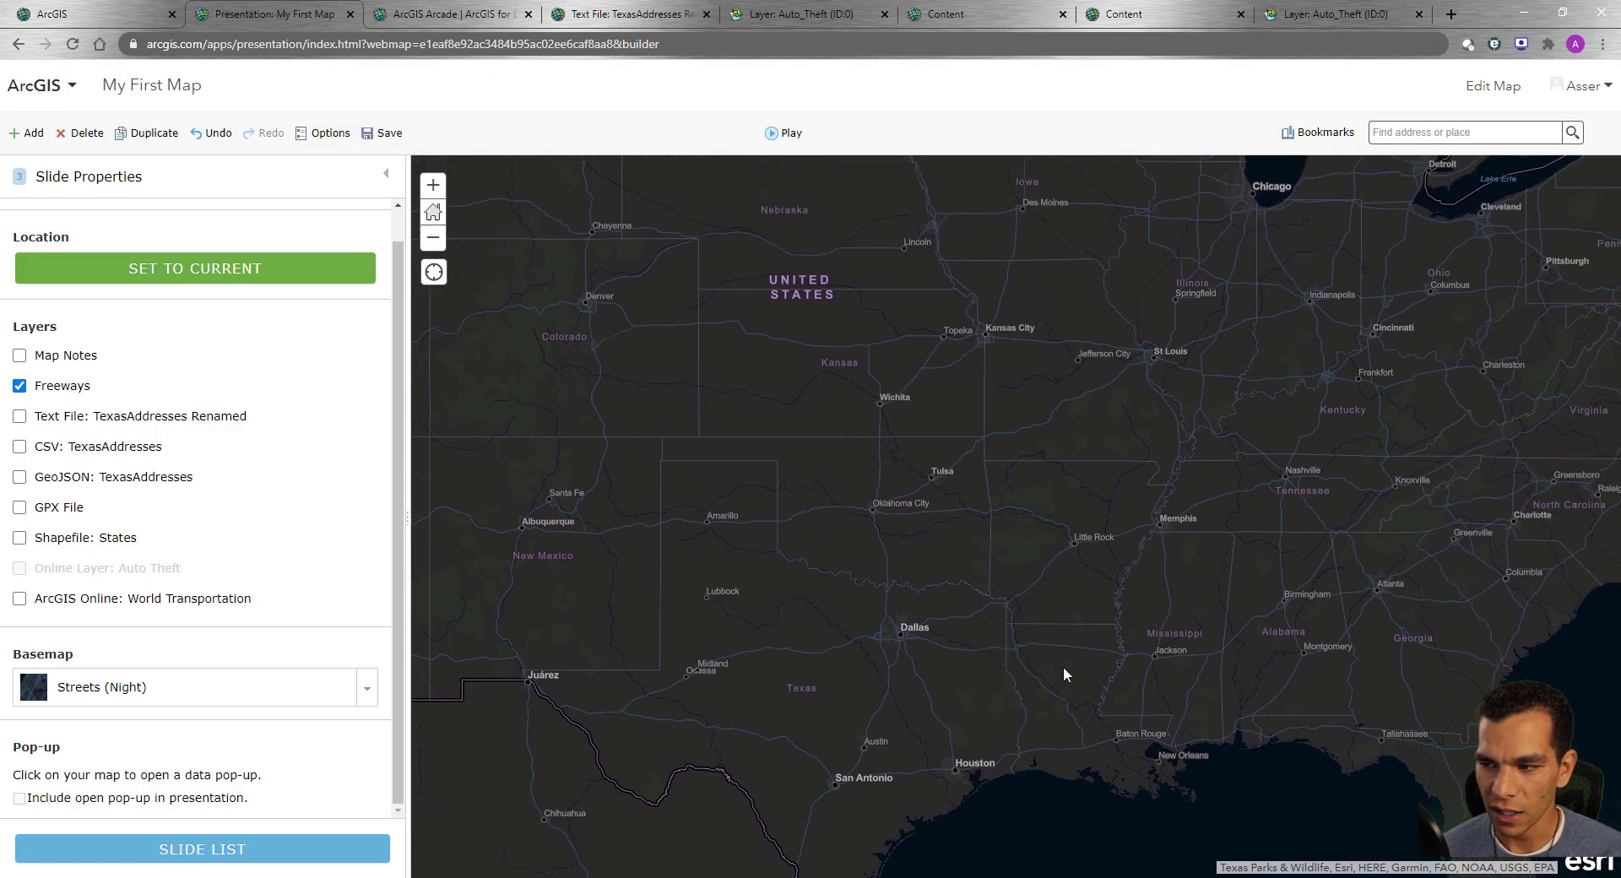
pyautogui.moveTo(831, 733); pyautogui.dragTo(916, 585)
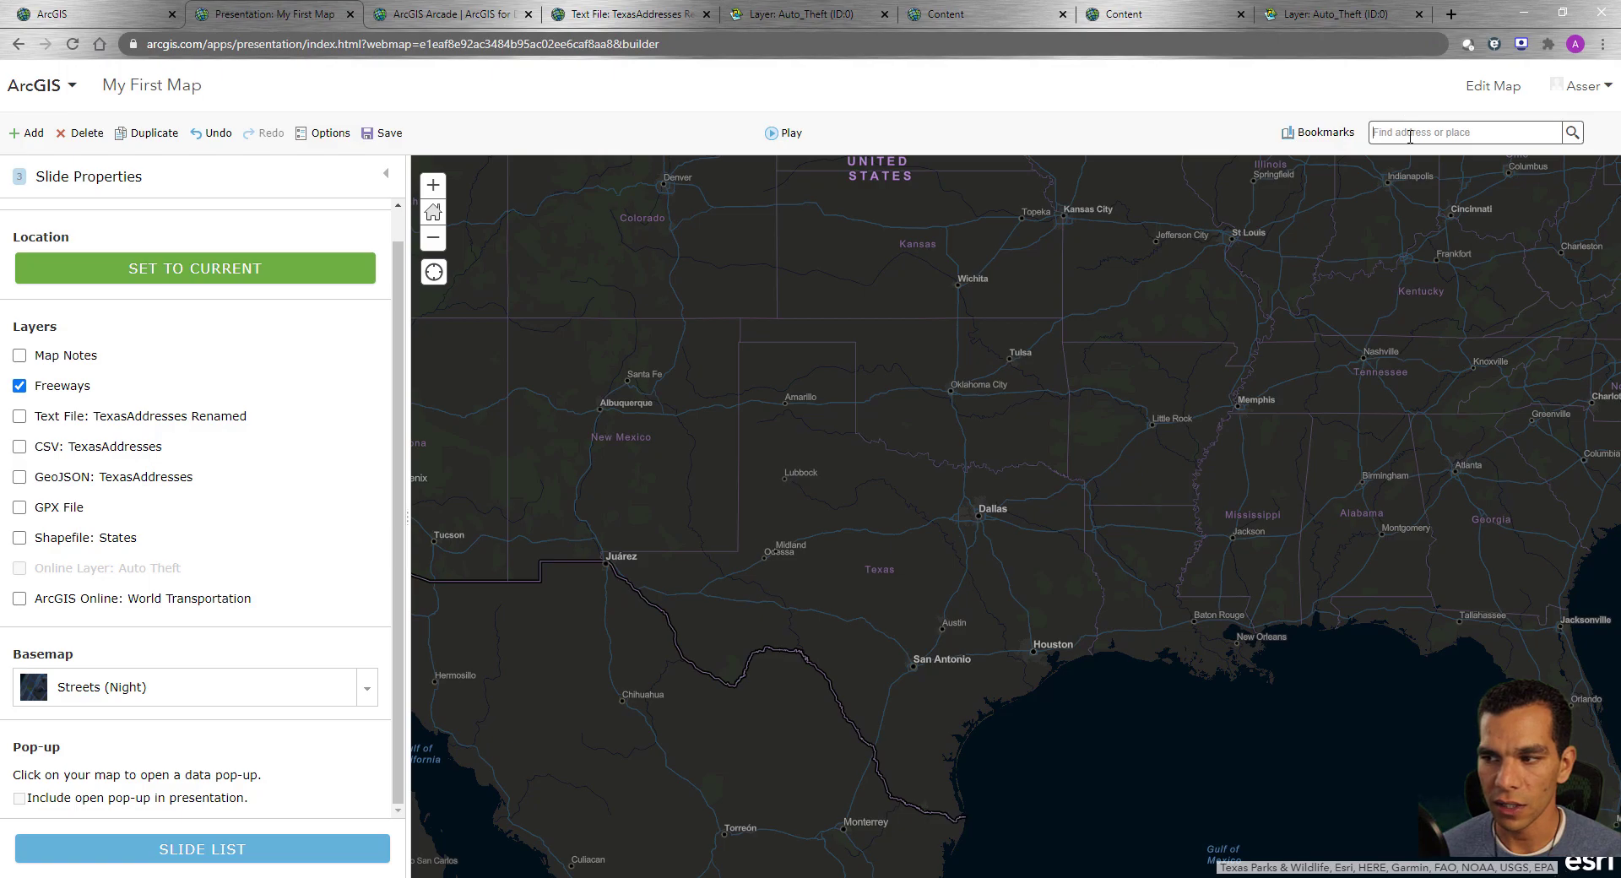
# Step: Zoom to Travis County, TX, showing only the TexasAddresses Renamed points
pyautogui.write('travi')
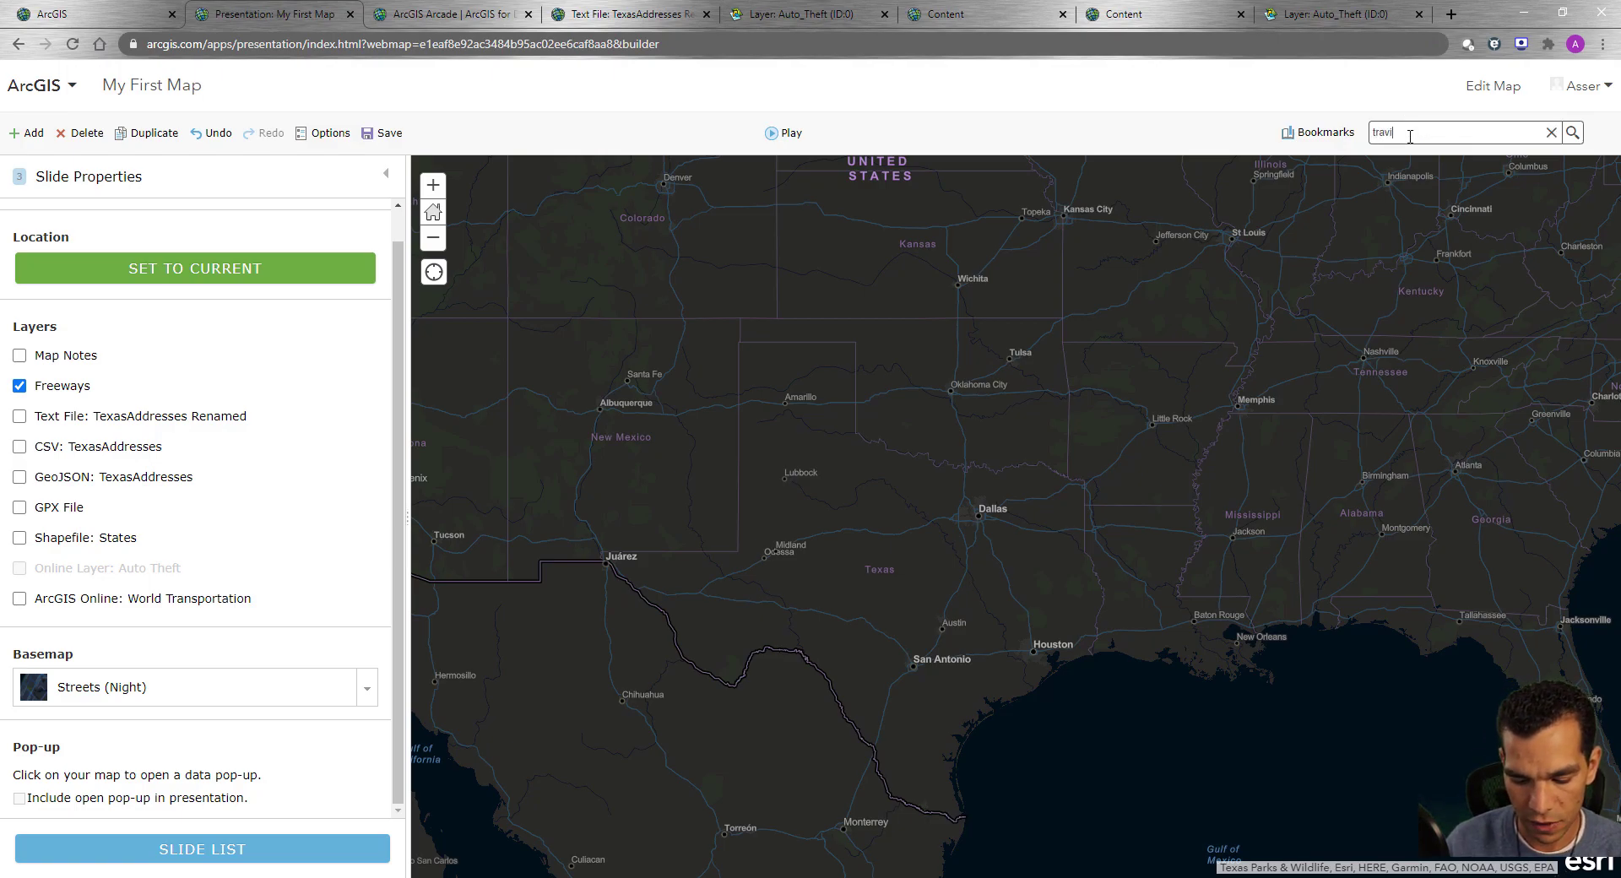
pyautogui.write('s county')
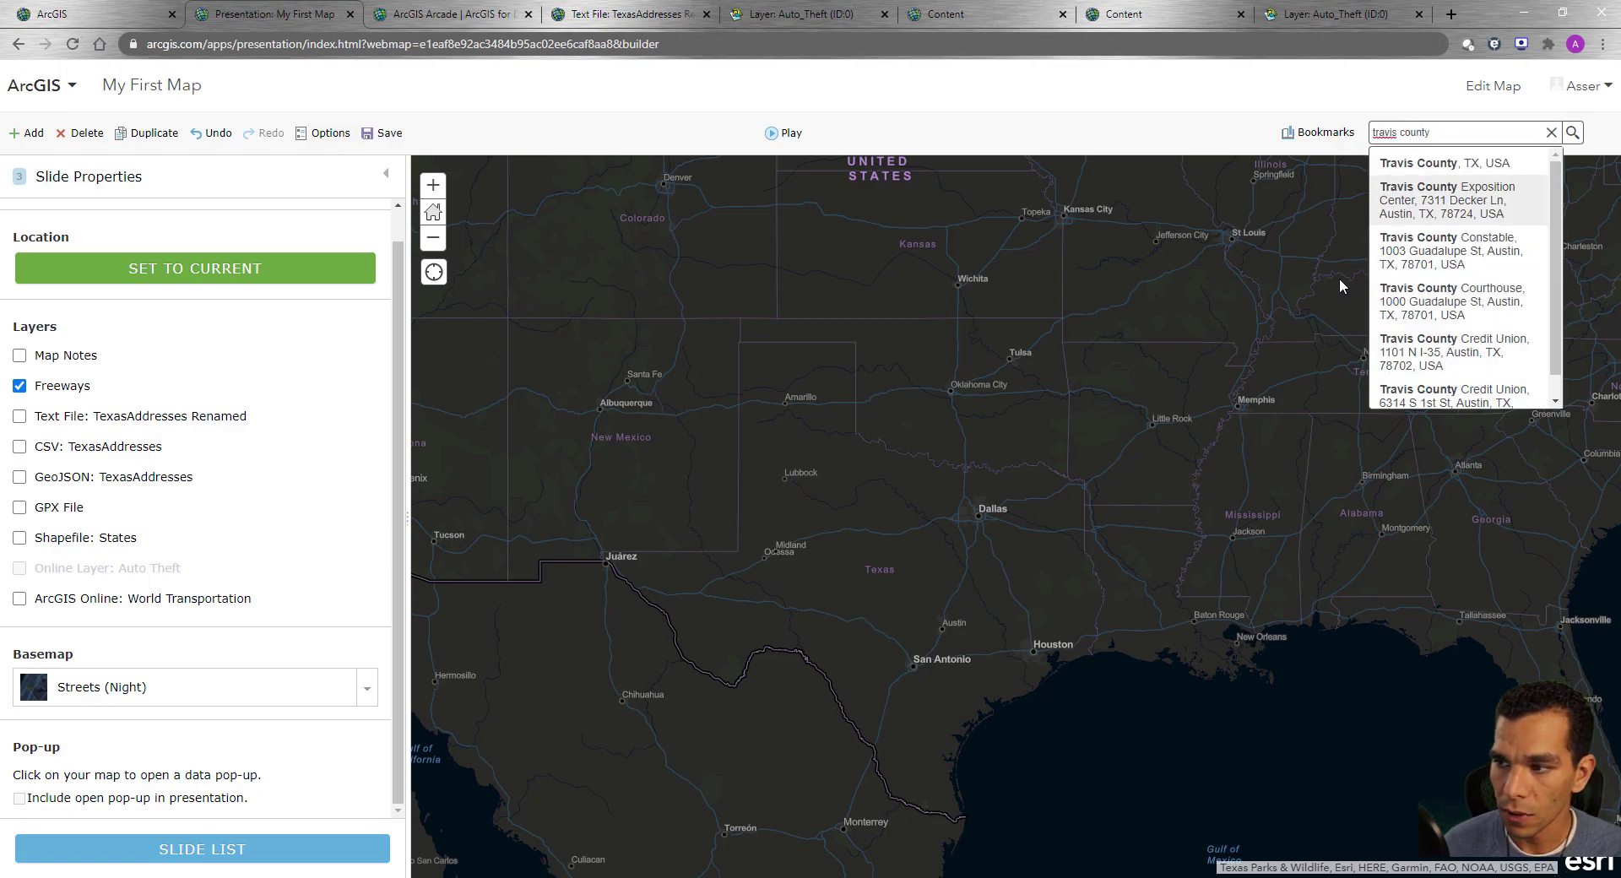
pyautogui.click(1418, 163)
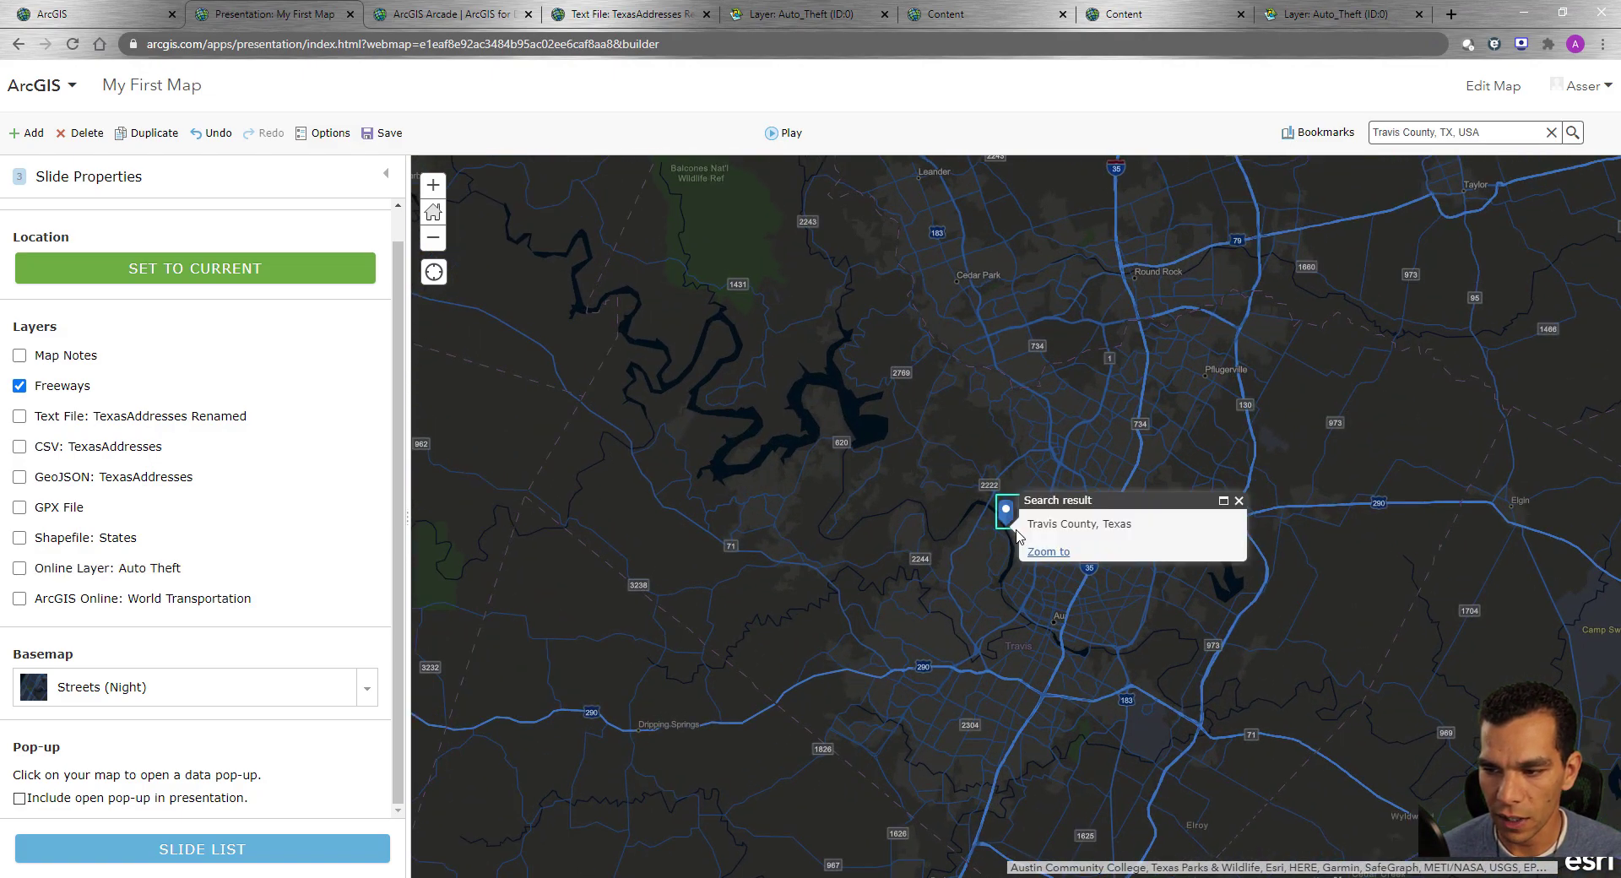
pyautogui.scroll(-4, 1009, 536)
pyautogui.scroll(4, 908, 554)
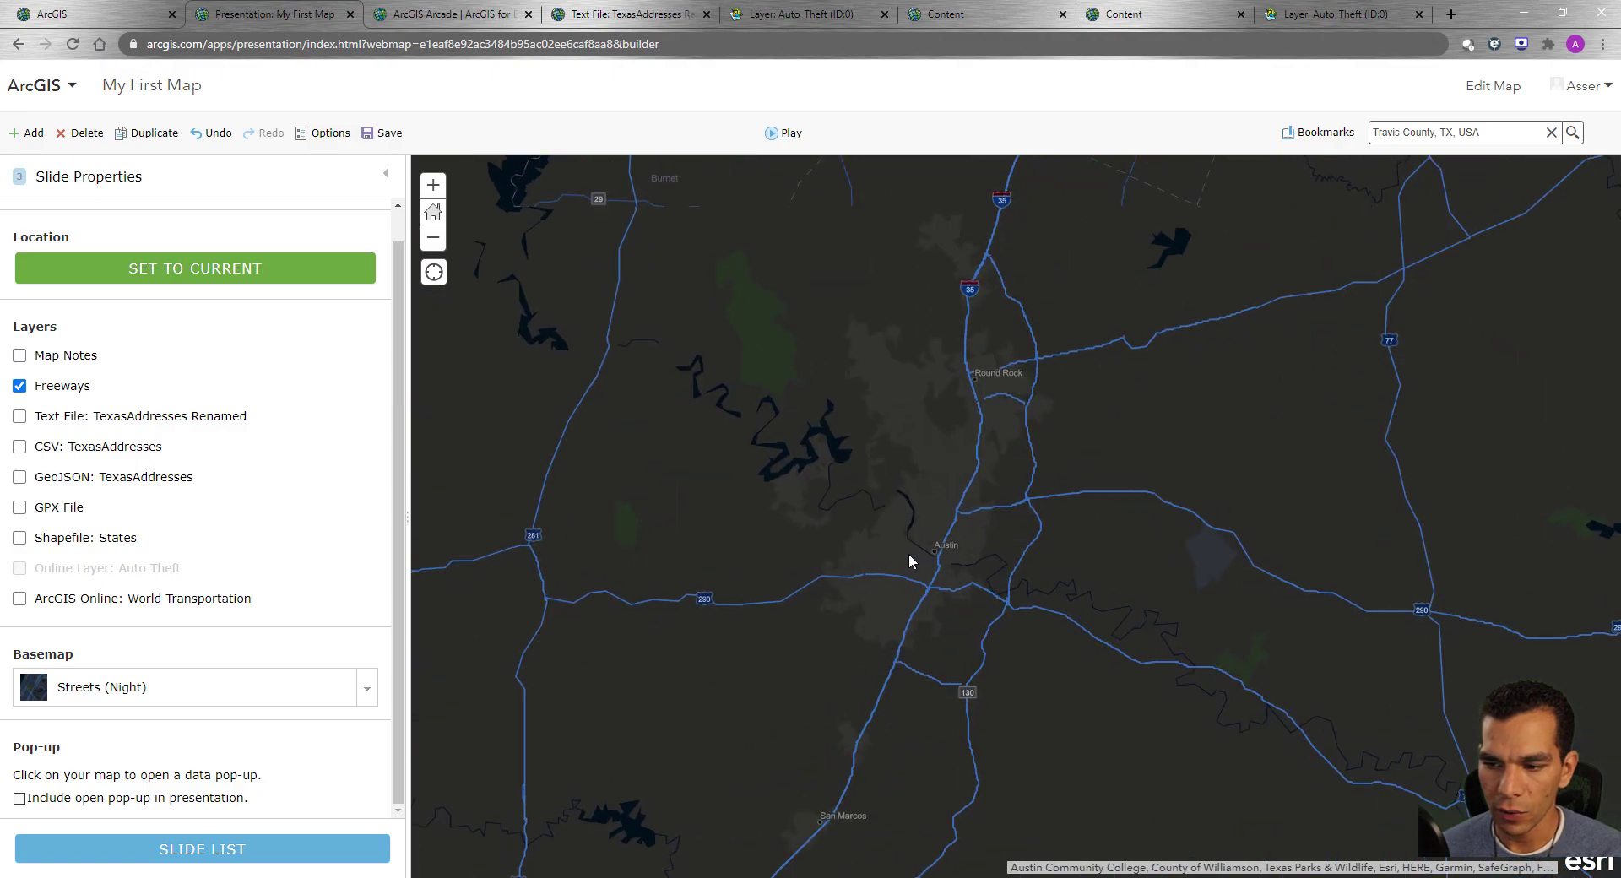
pyautogui.click(19, 416)
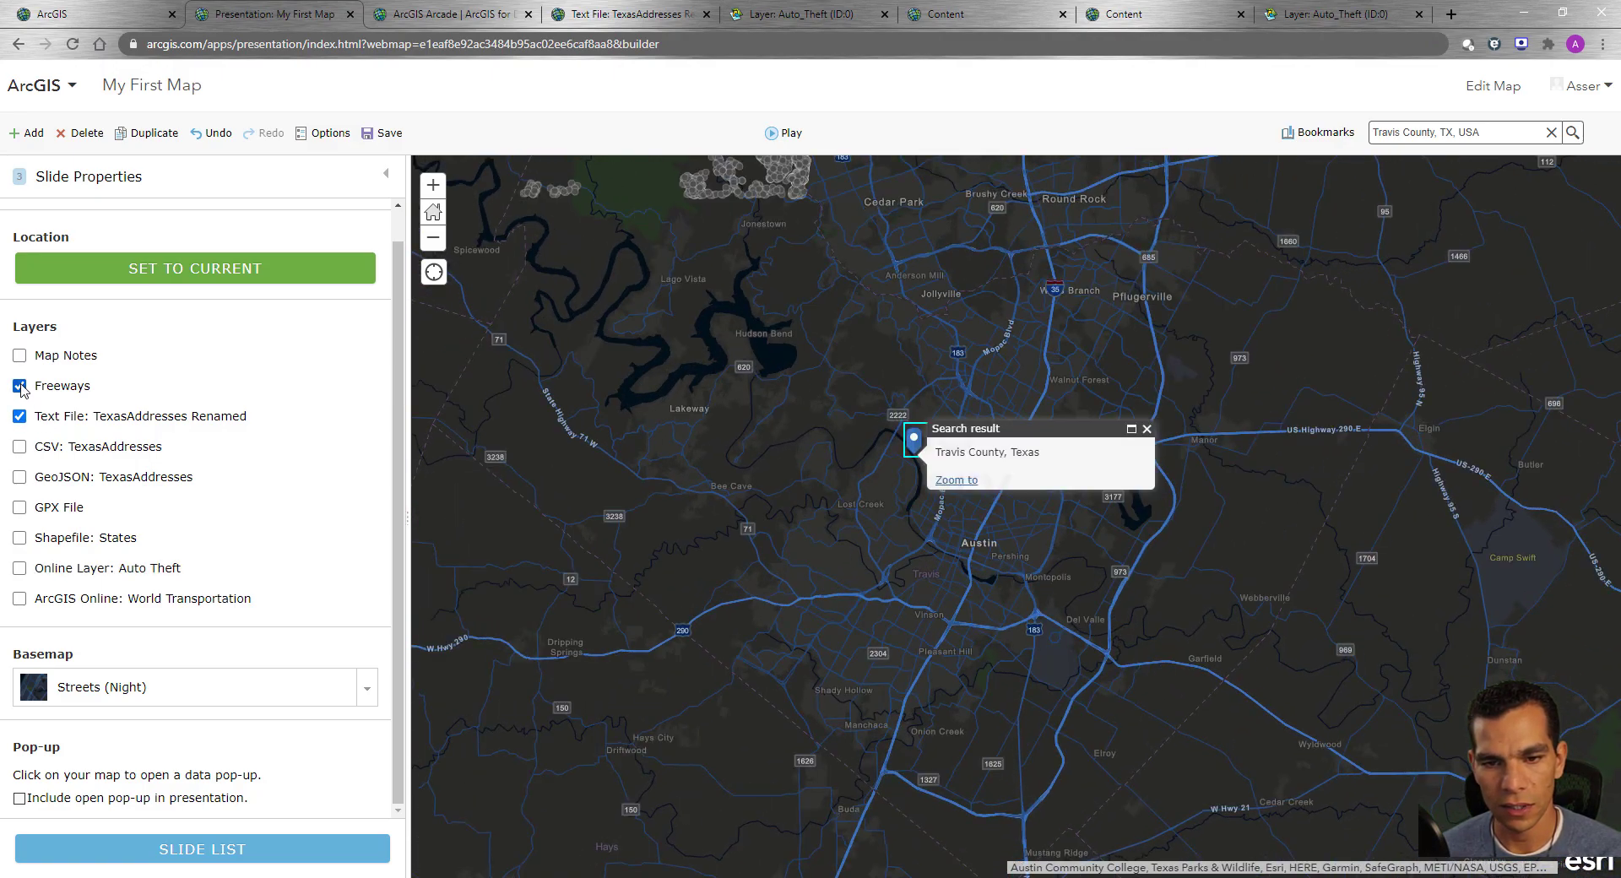
pyautogui.click(20, 386)
pyautogui.moveTo(724, 434); pyautogui.dragTo(803, 637)
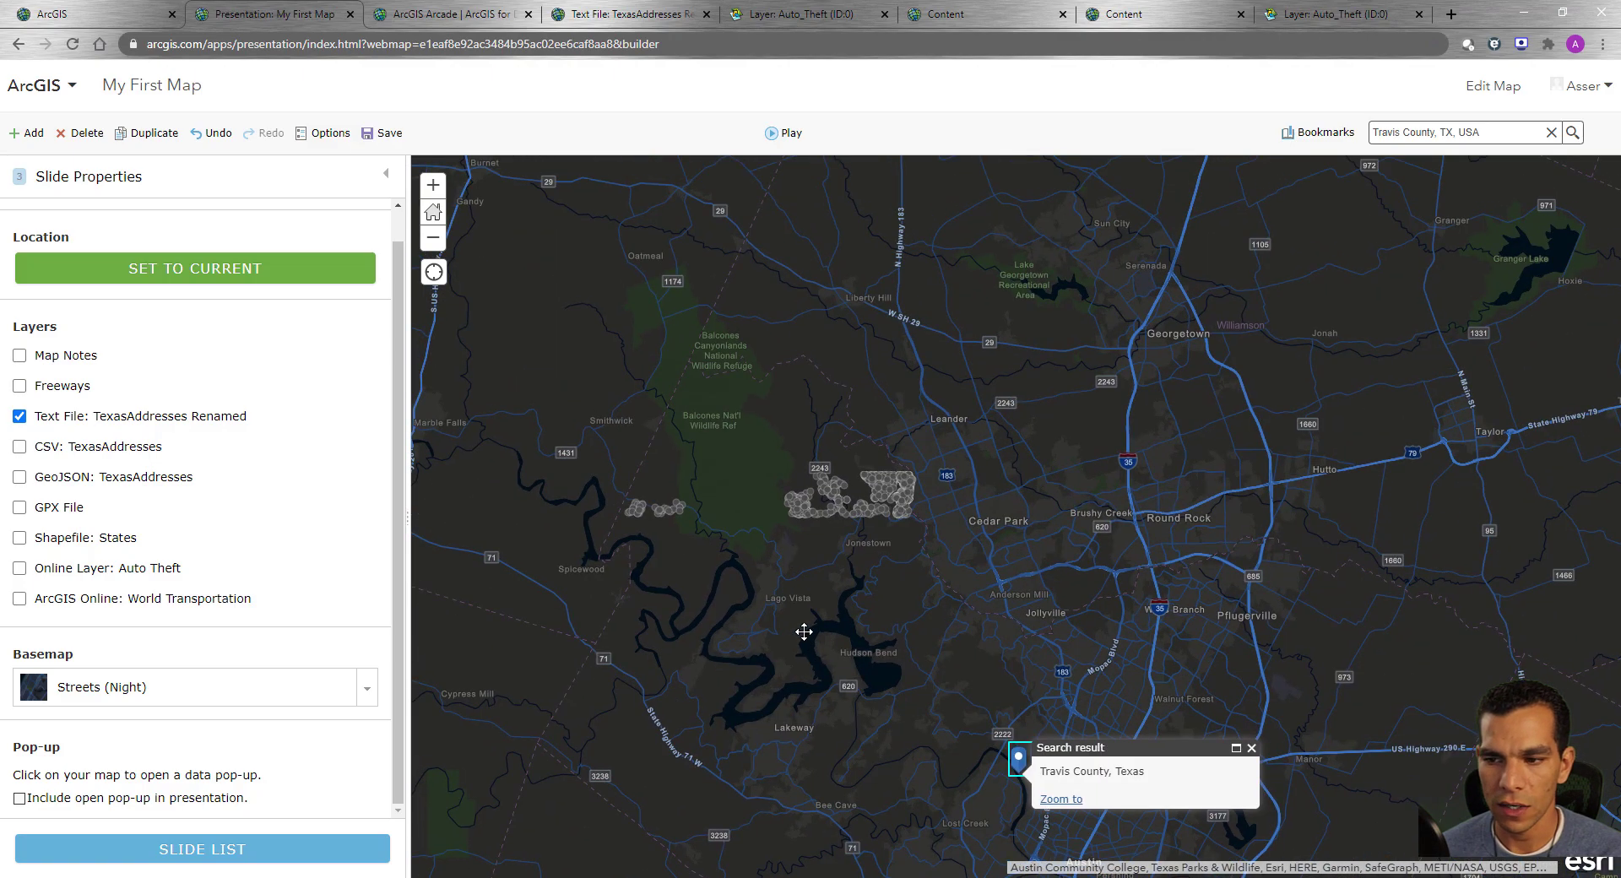
pyautogui.moveTo(746, 430)
pyautogui.mouseDown()
pyautogui.moveTo(747, 538)
pyautogui.moveTo(886, 597)
pyautogui.mouseUp()
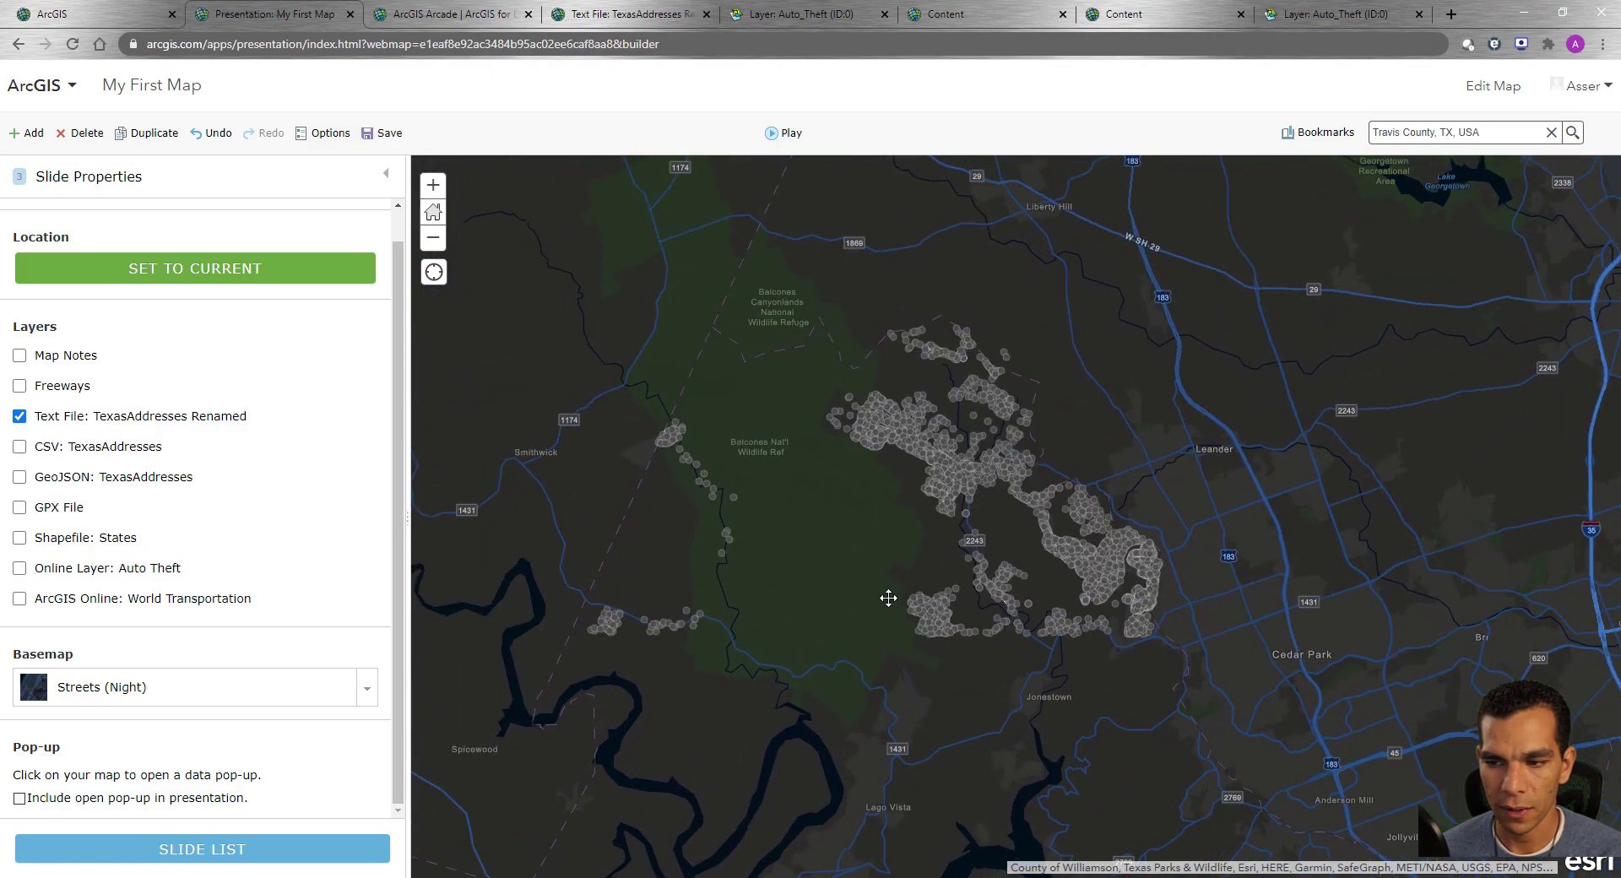
# Step: Use the Light Gray Canvas basemap and title the slide 'Travis County'
pyautogui.click(366, 691)
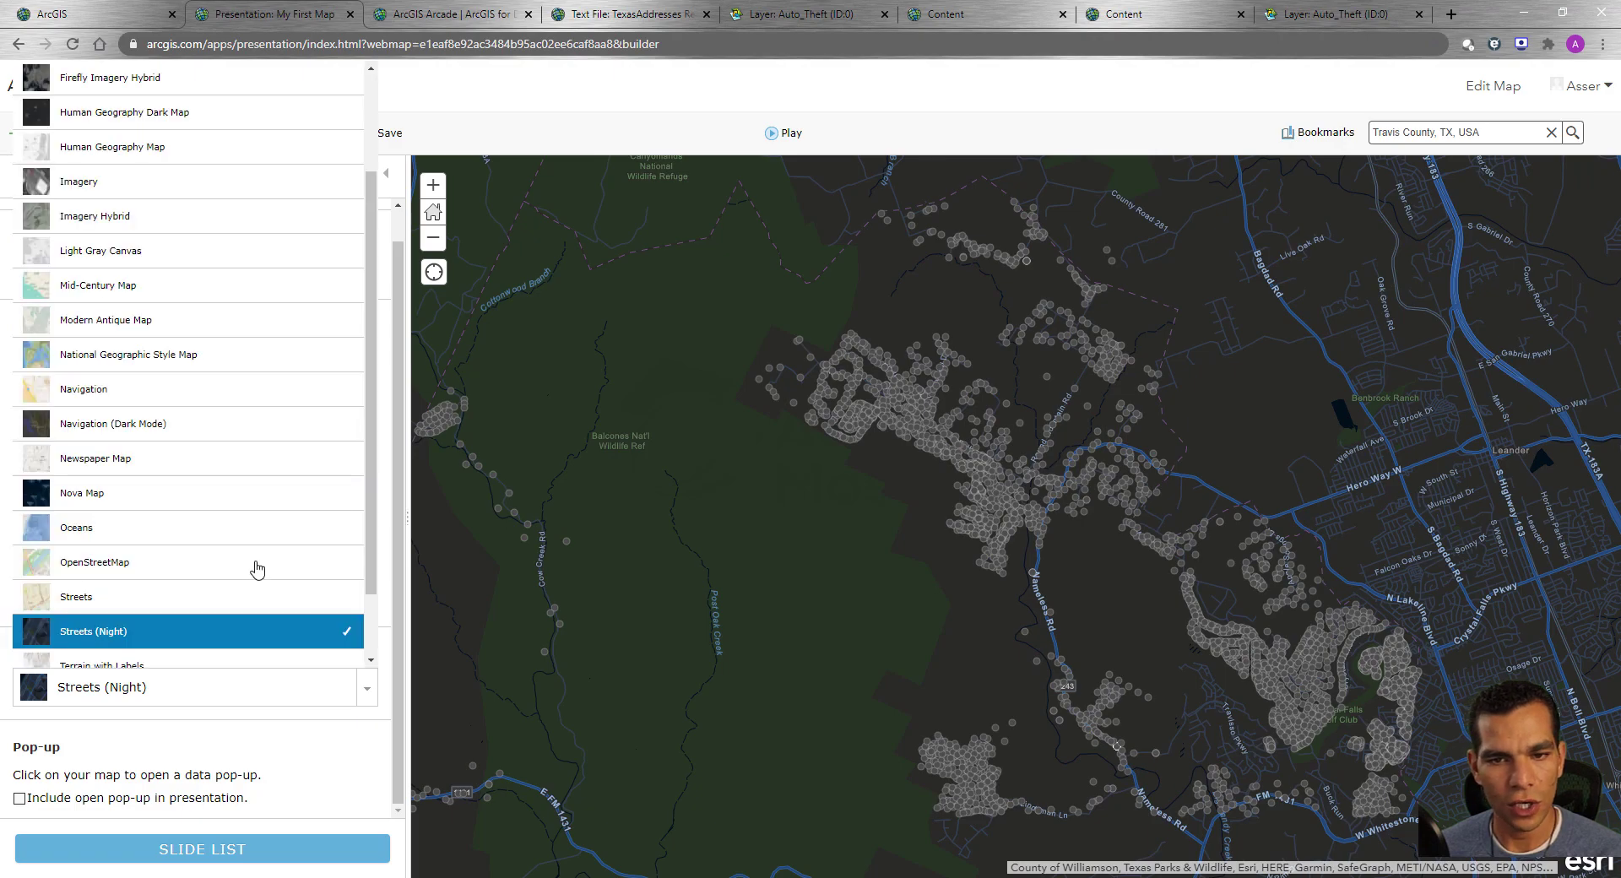
pyautogui.click(105, 268)
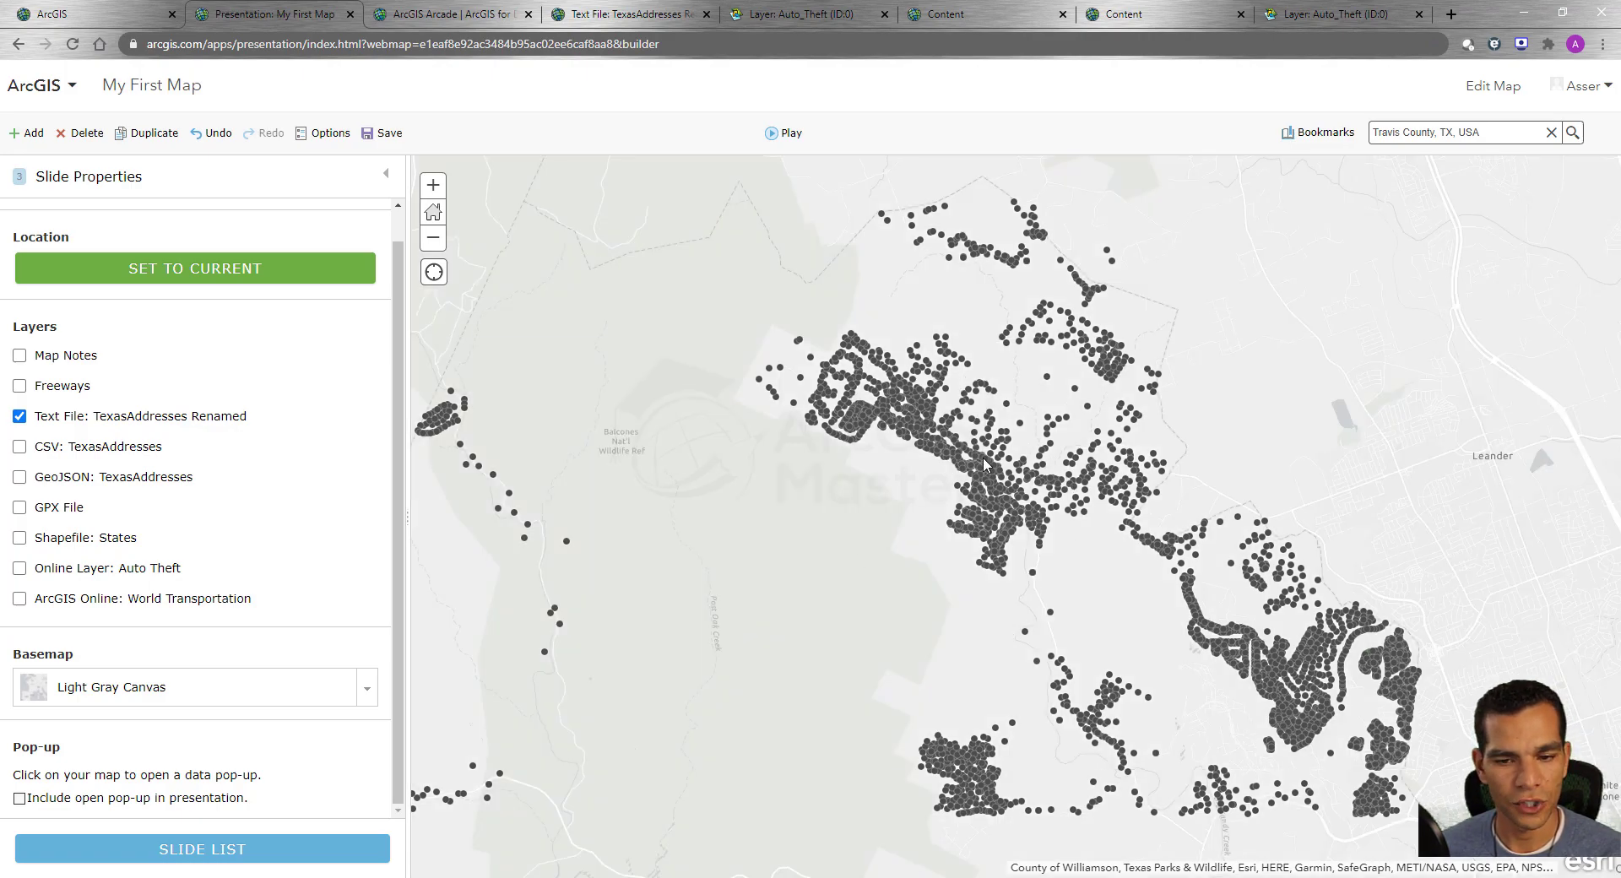
pyautogui.scroll(-1, 929, 476)
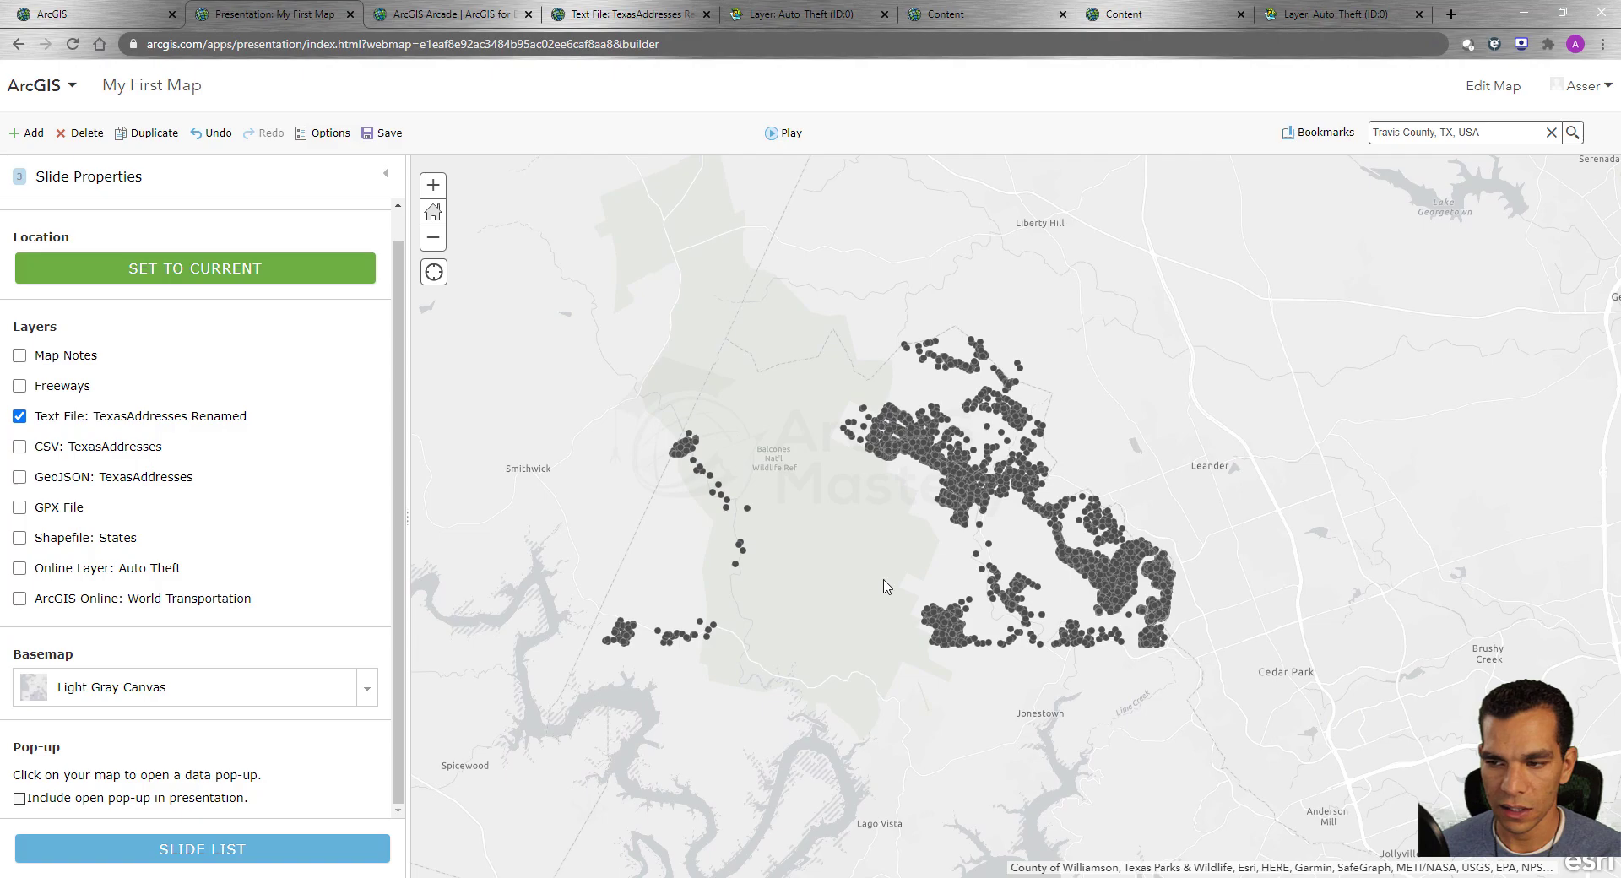
pyautogui.scroll(1, 122, 270)
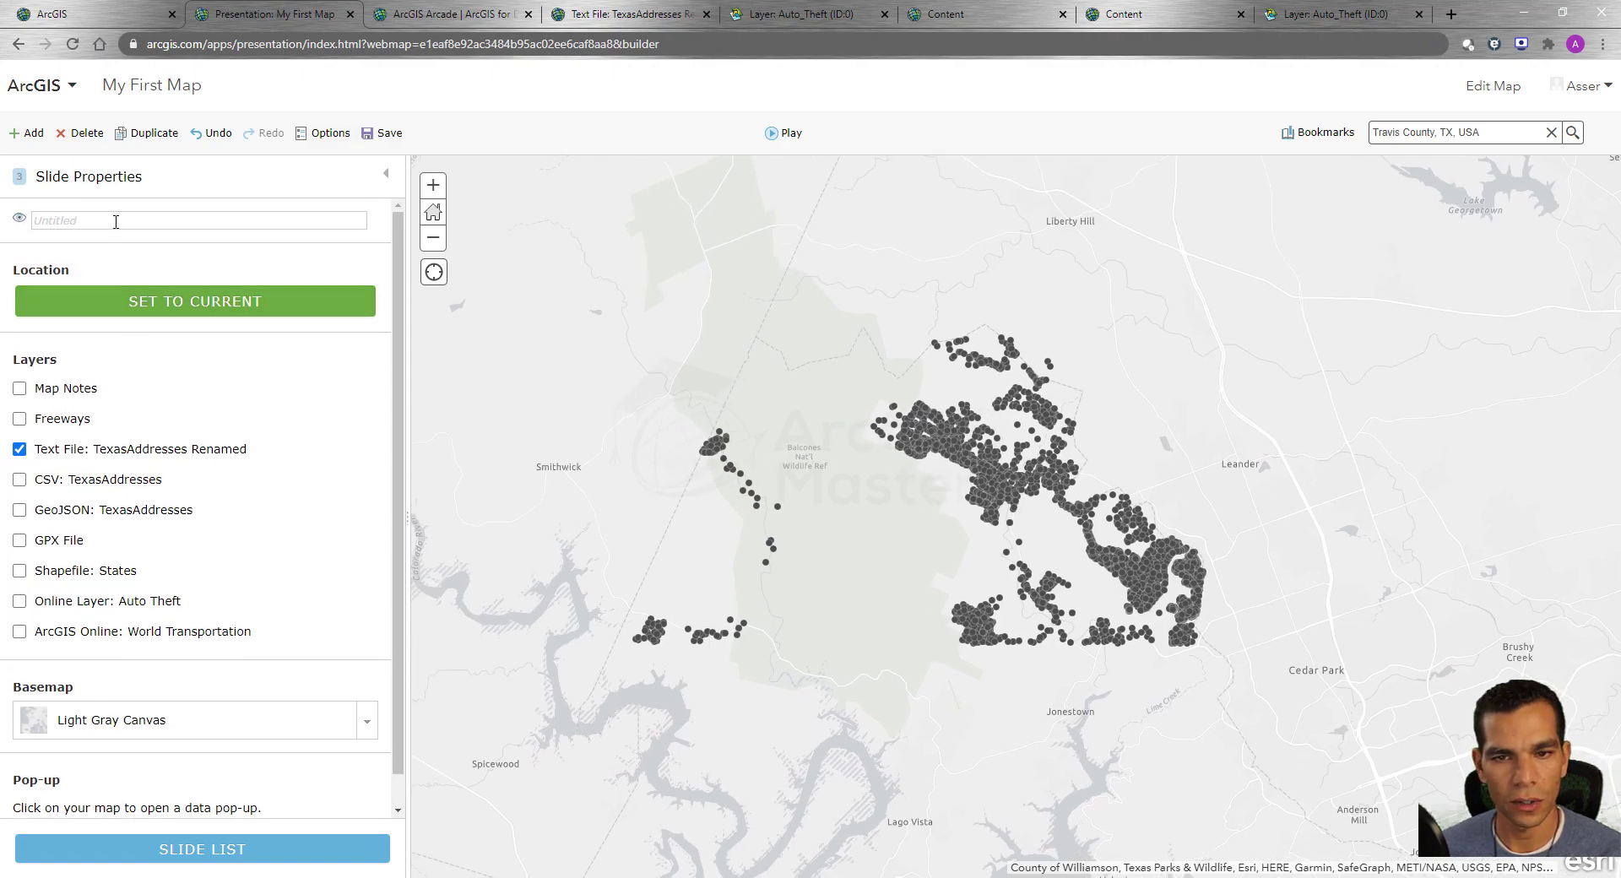
pyautogui.write('Travis')
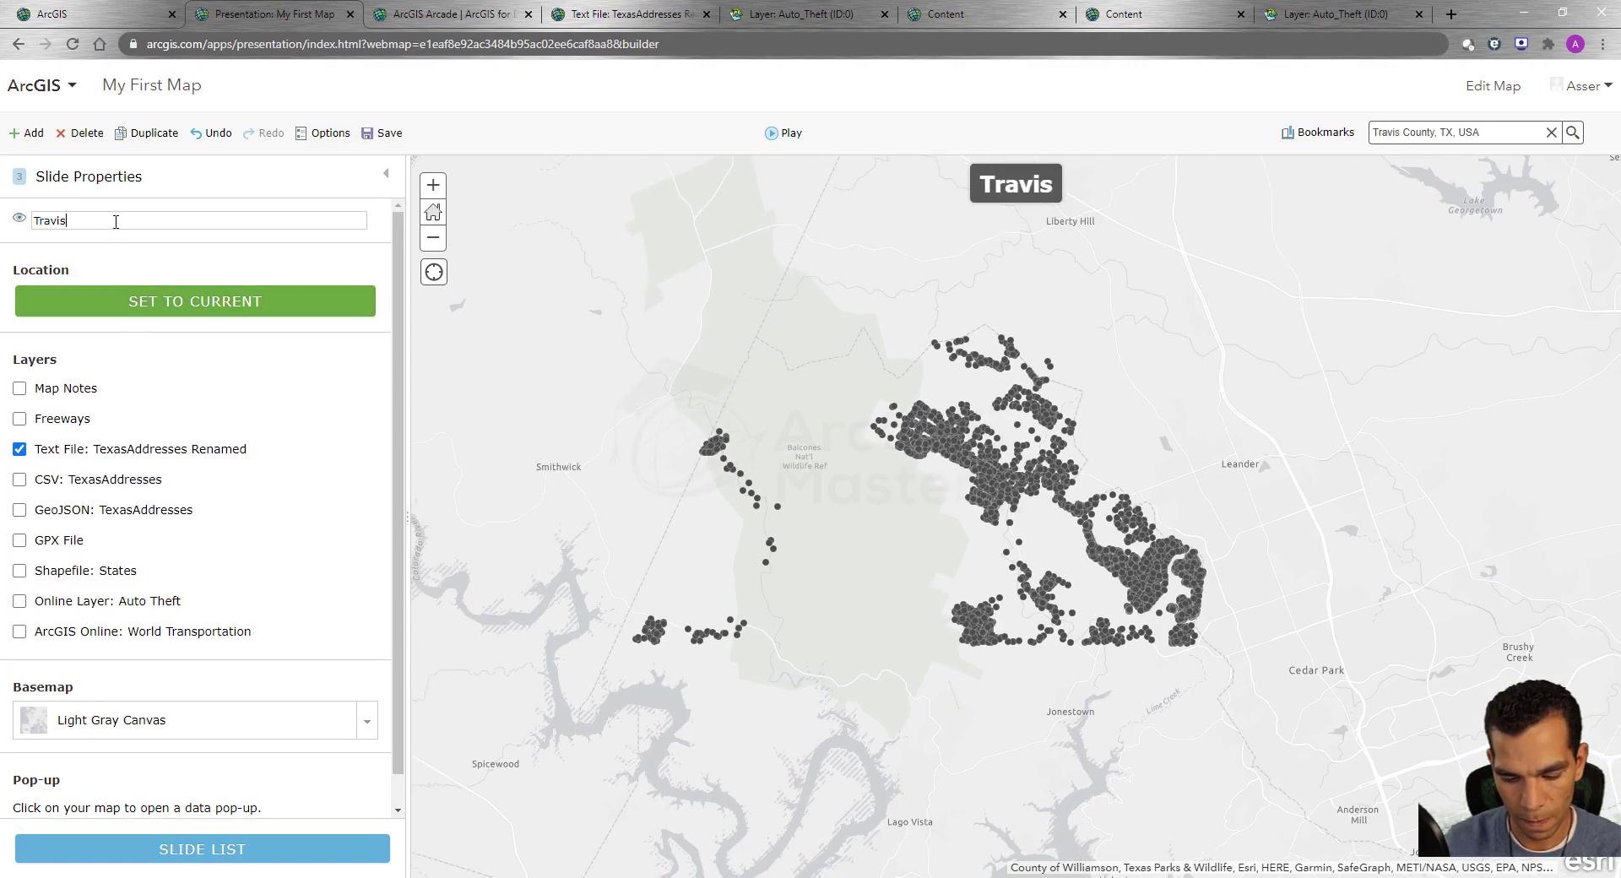
pyautogui.write(' County')
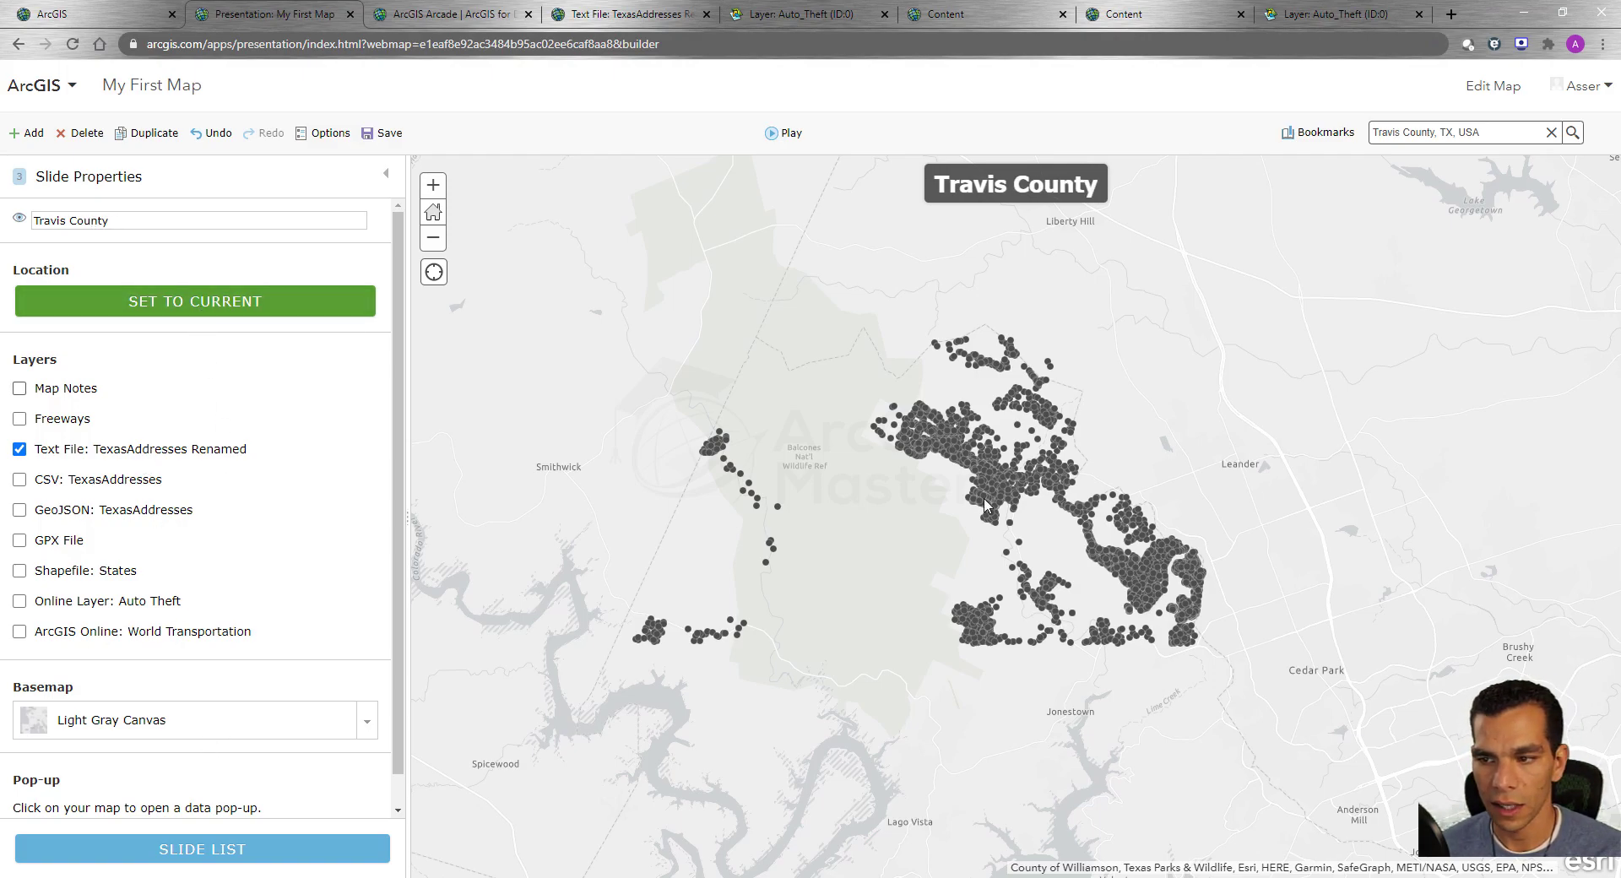
pyautogui.scroll(-1, 253, 605)
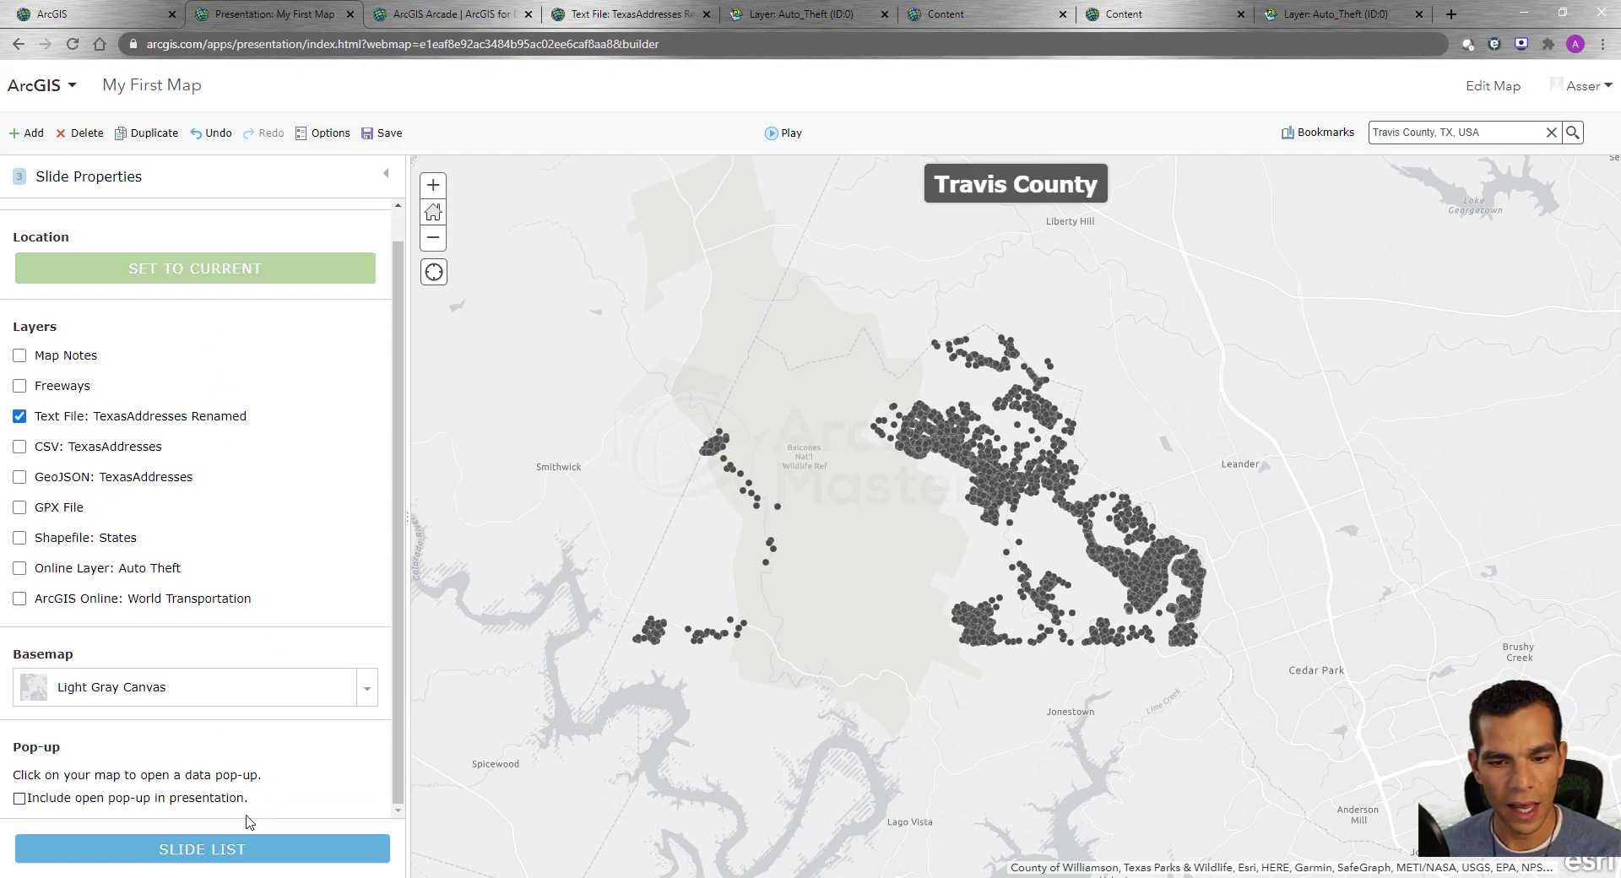
# Step: Drag the States slide above Travis County, toggling its visibility off and back on
pyautogui.click(208, 852)
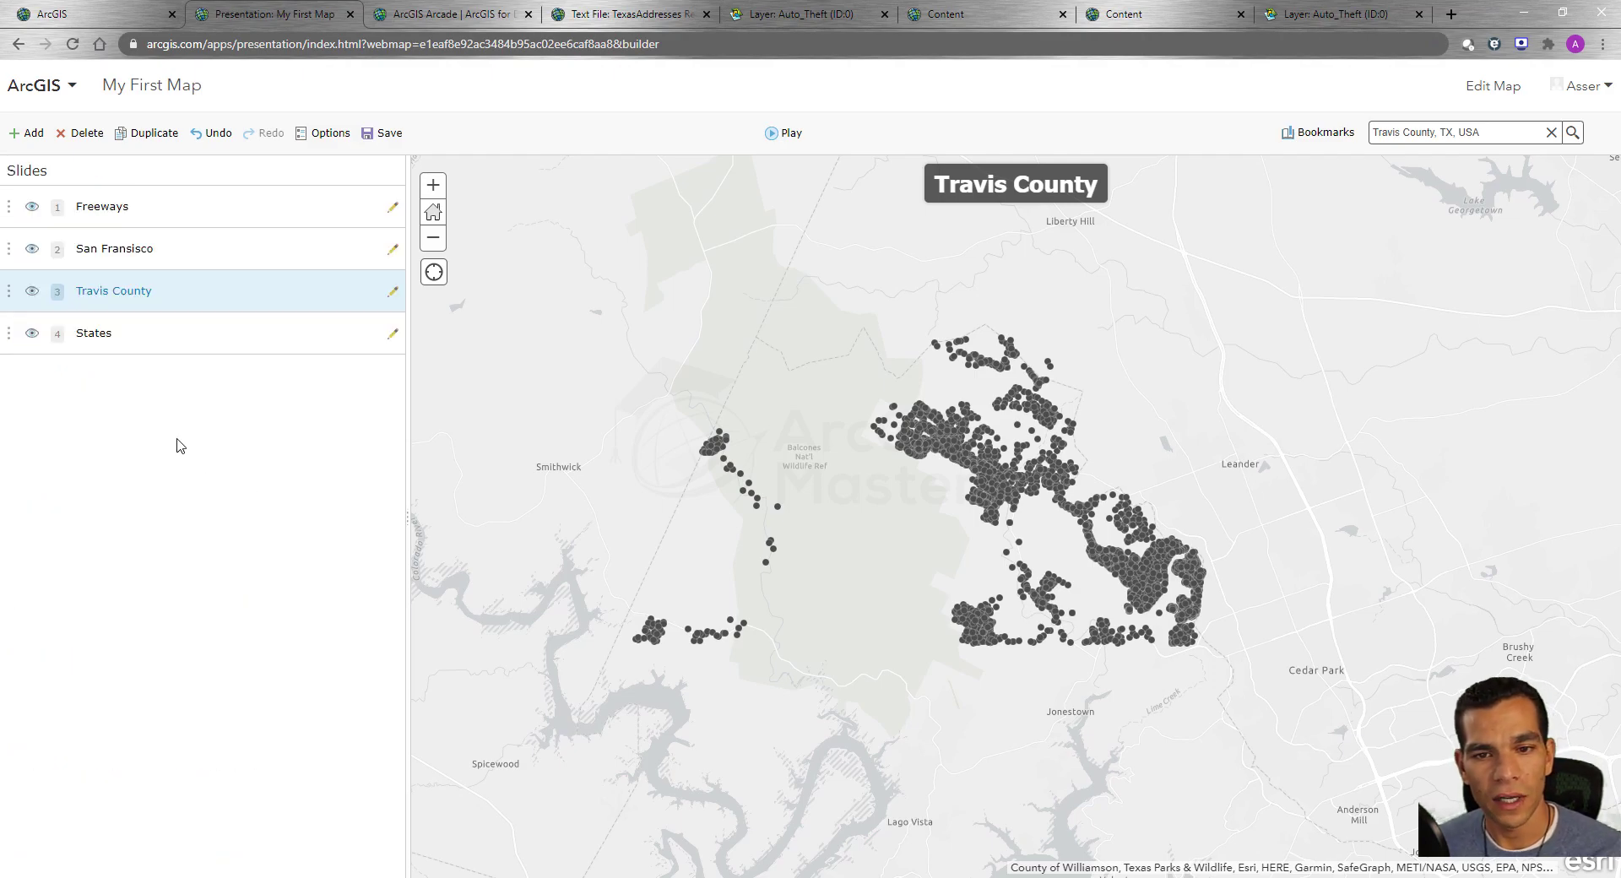
pyautogui.press('Down')
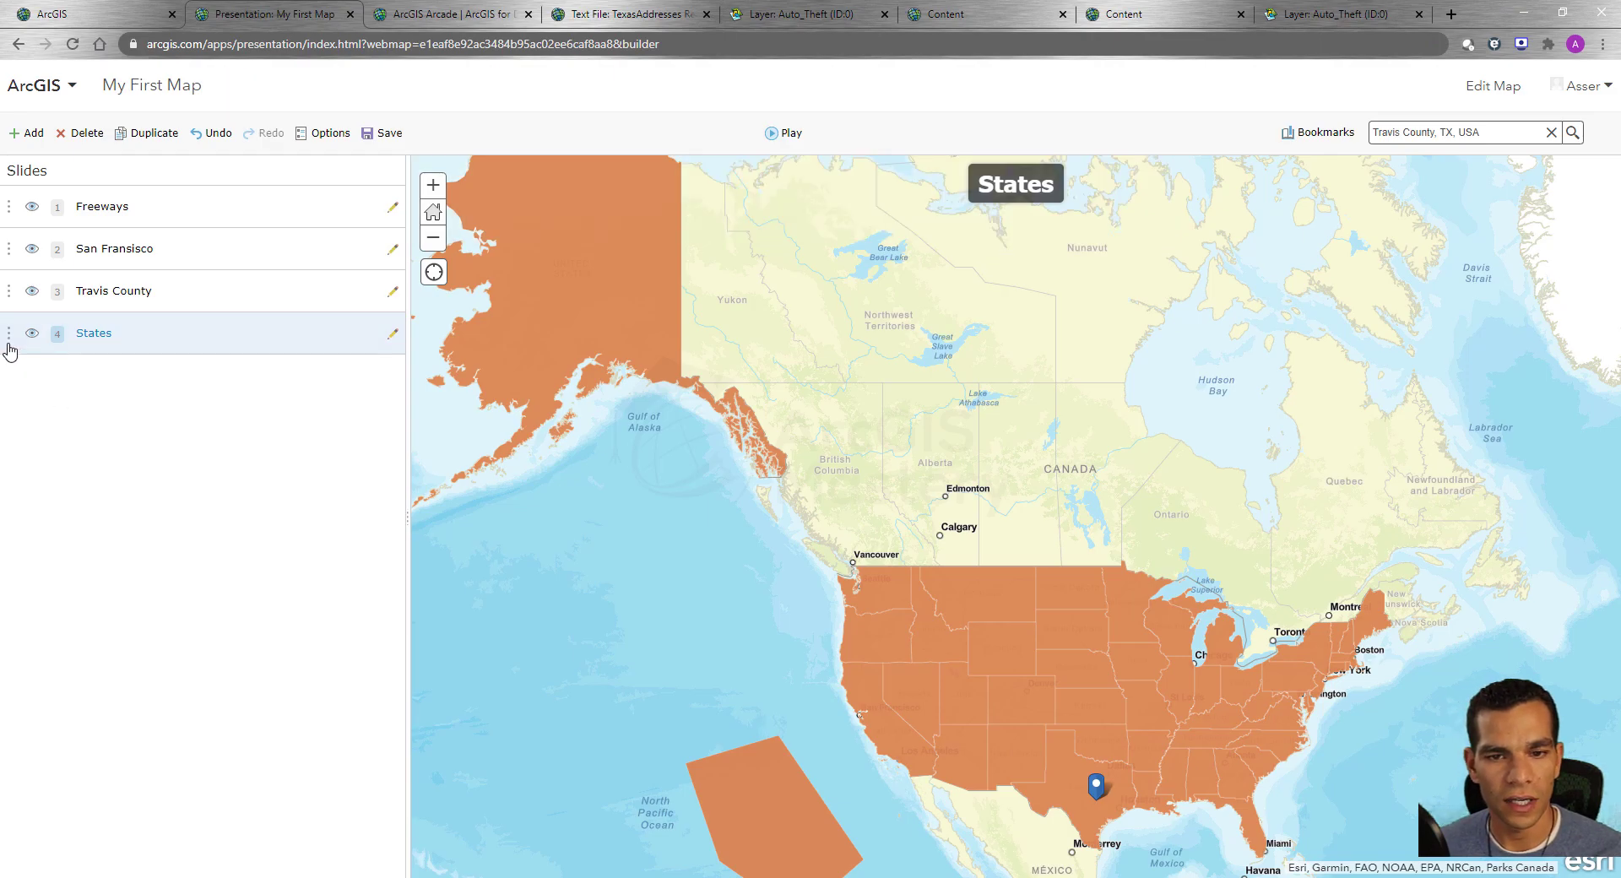
pyautogui.moveTo(8, 339); pyautogui.dragTo(11, 308)
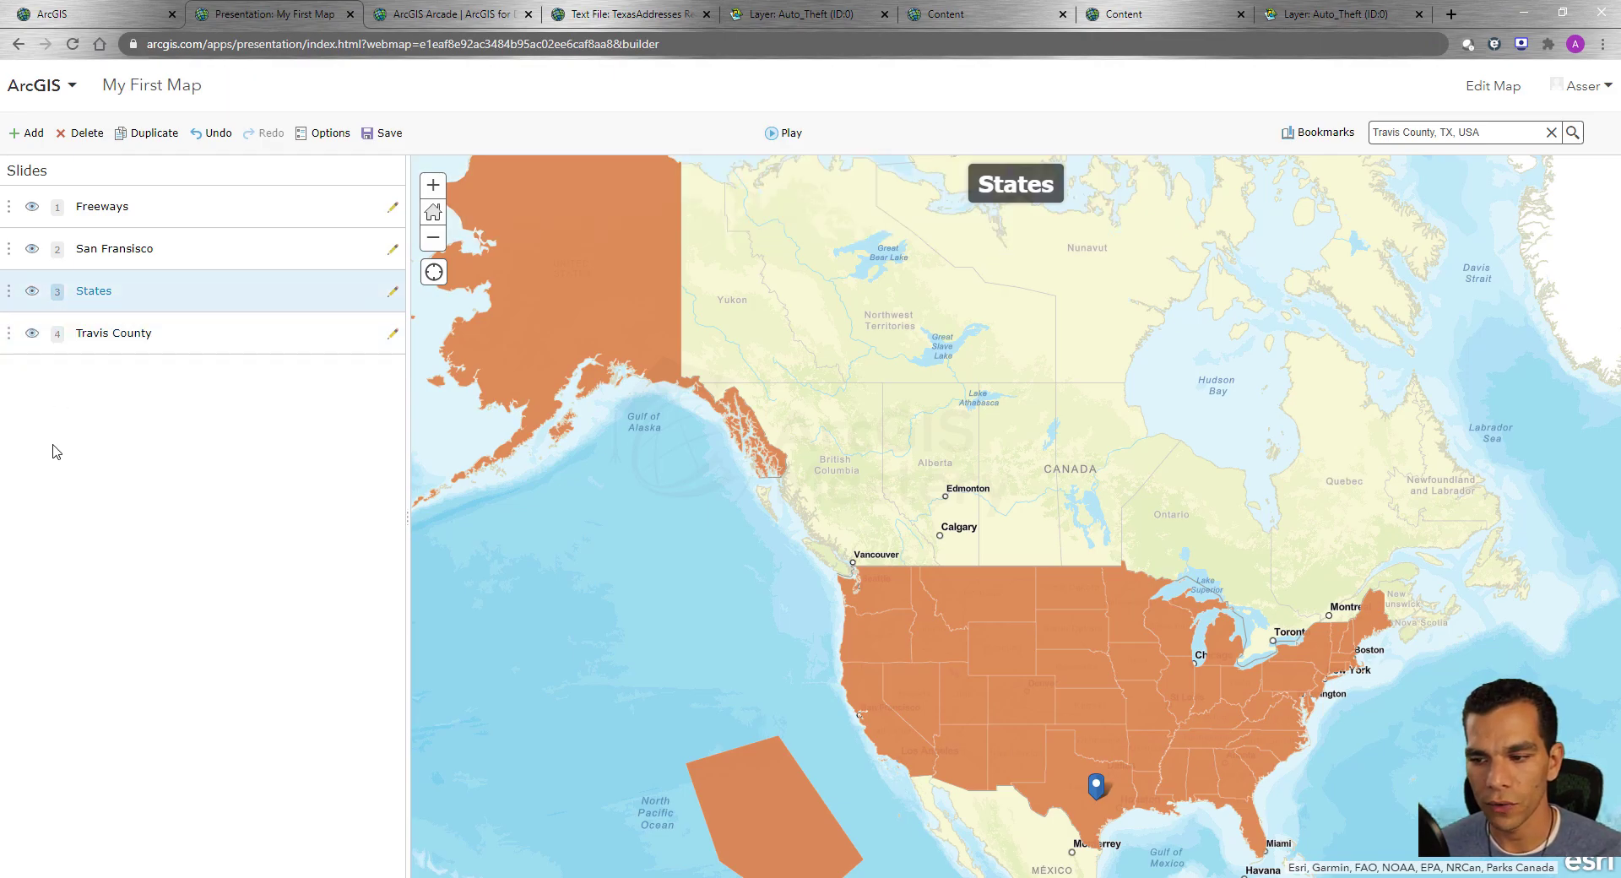
pyautogui.click(31, 292)
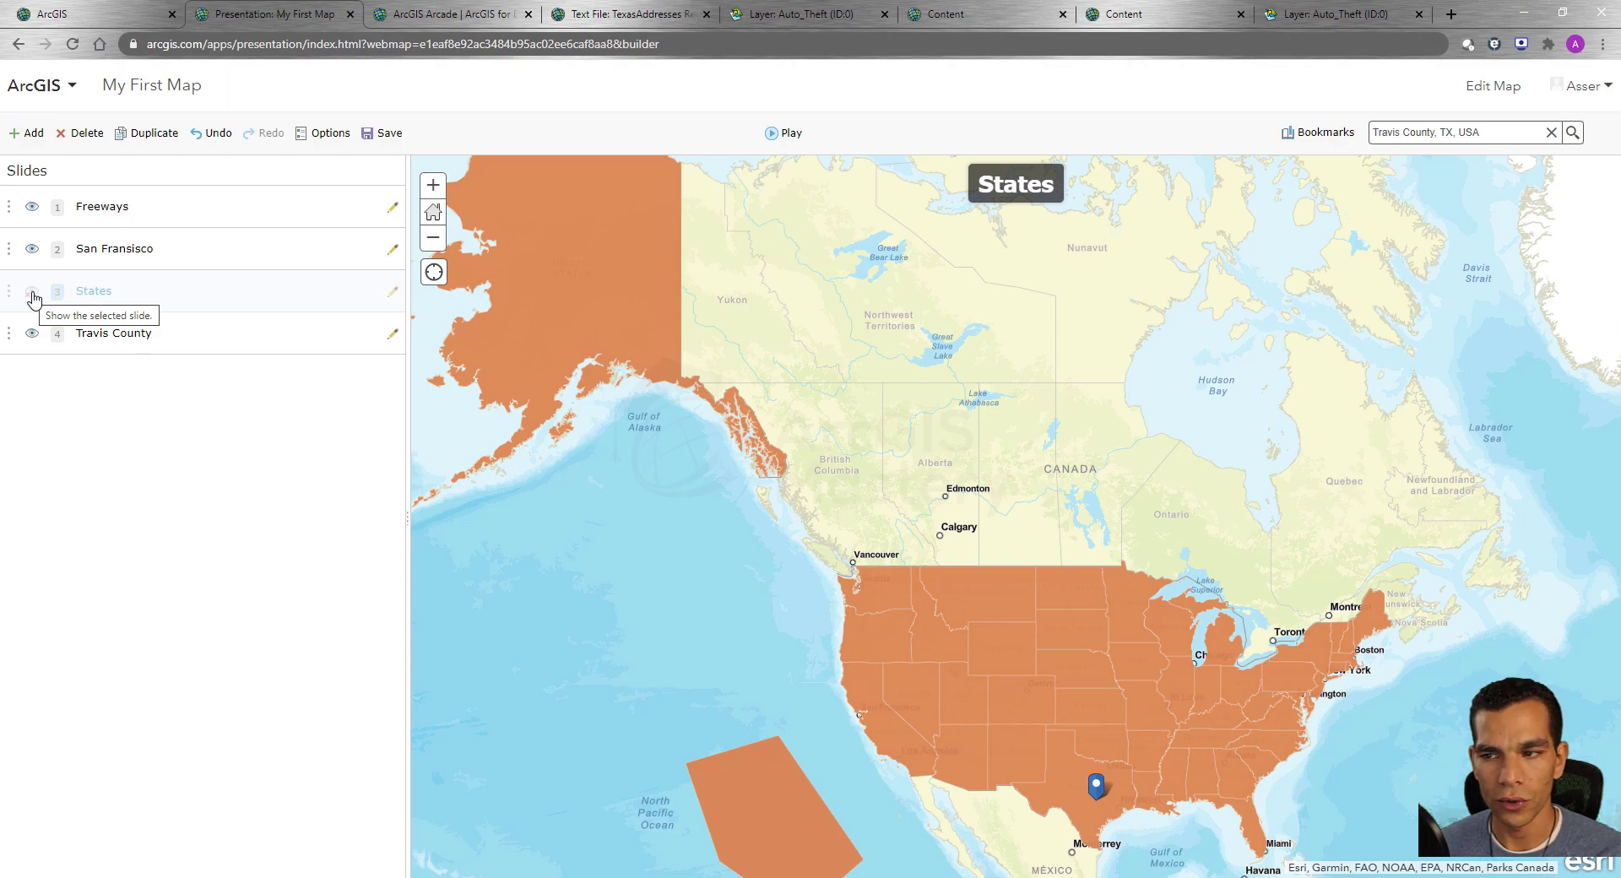
pyautogui.click(32, 293)
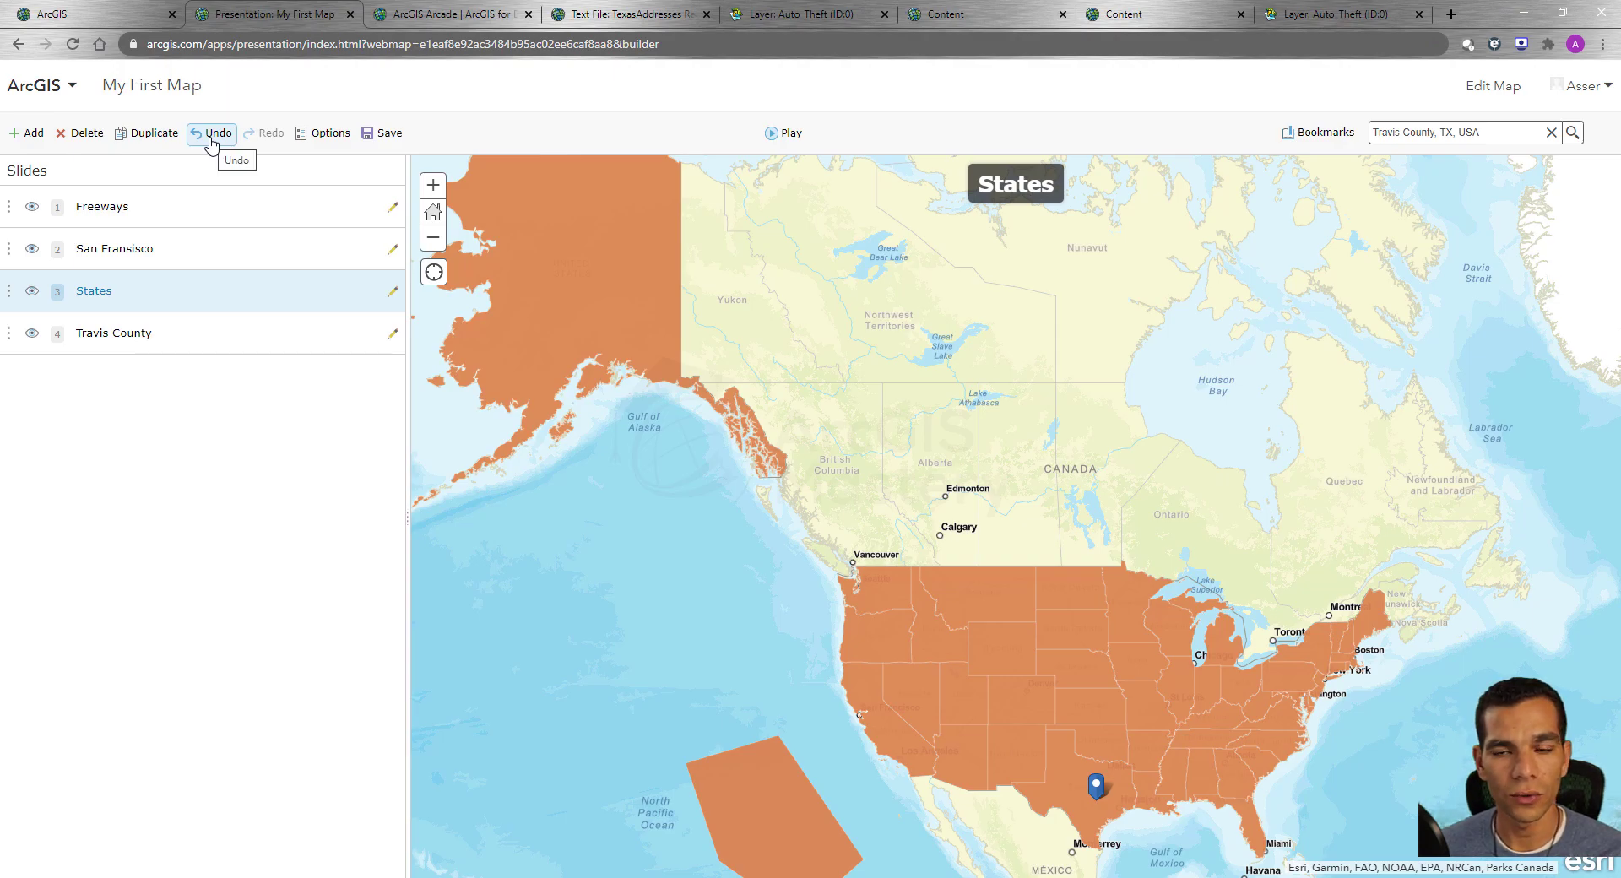
# Step: Review the playback options, then play the presentation, confirming the save of unsaved changes
pyautogui.click(318, 137)
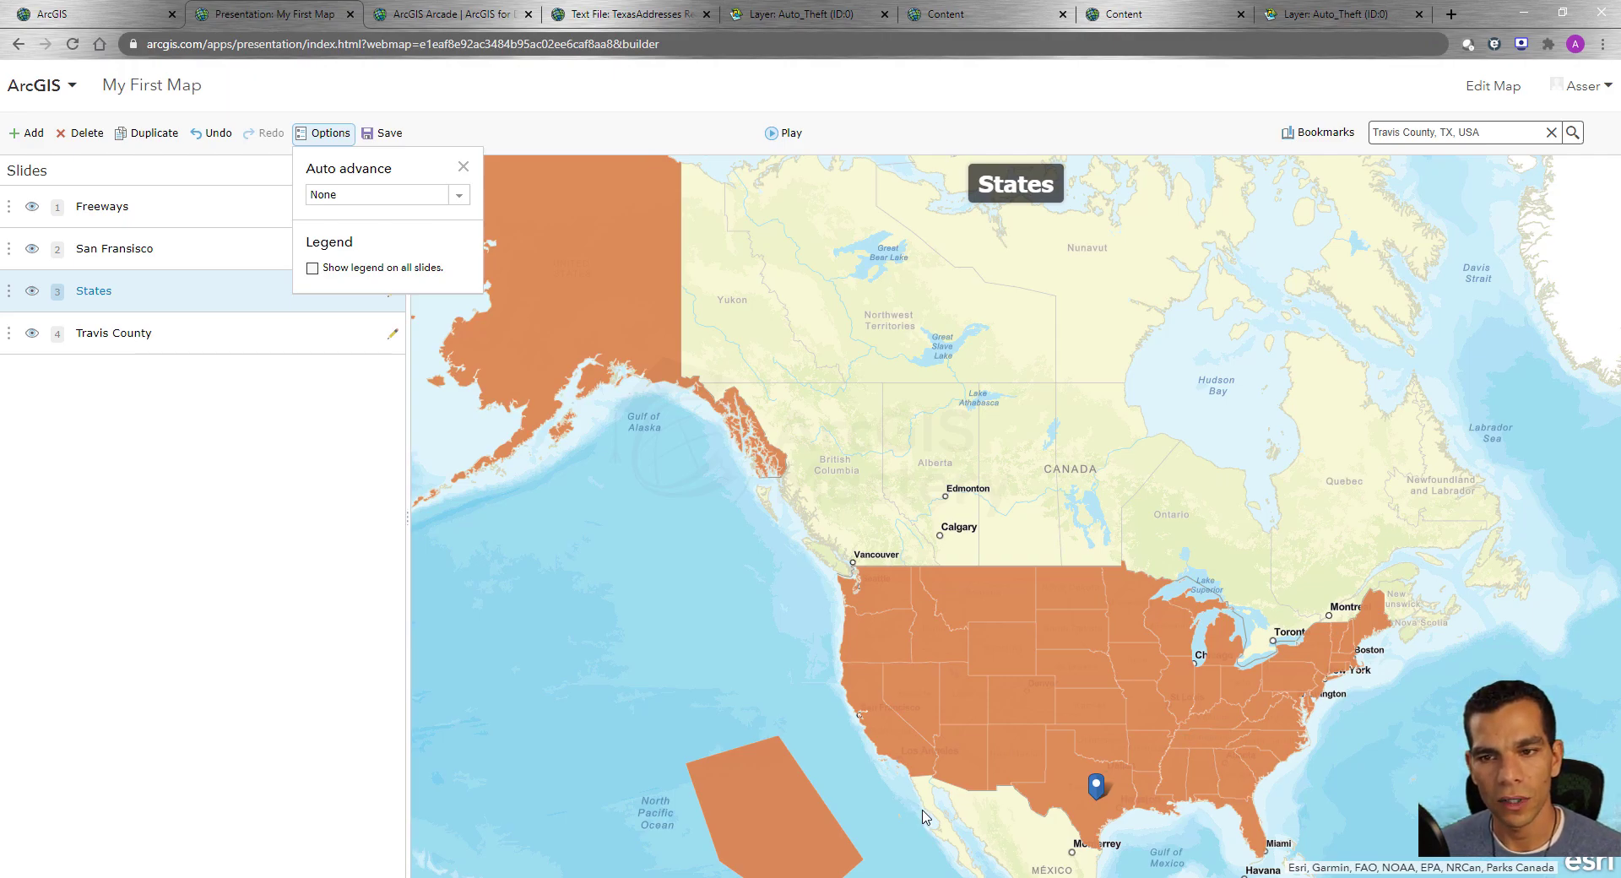
pyautogui.click(802, 136)
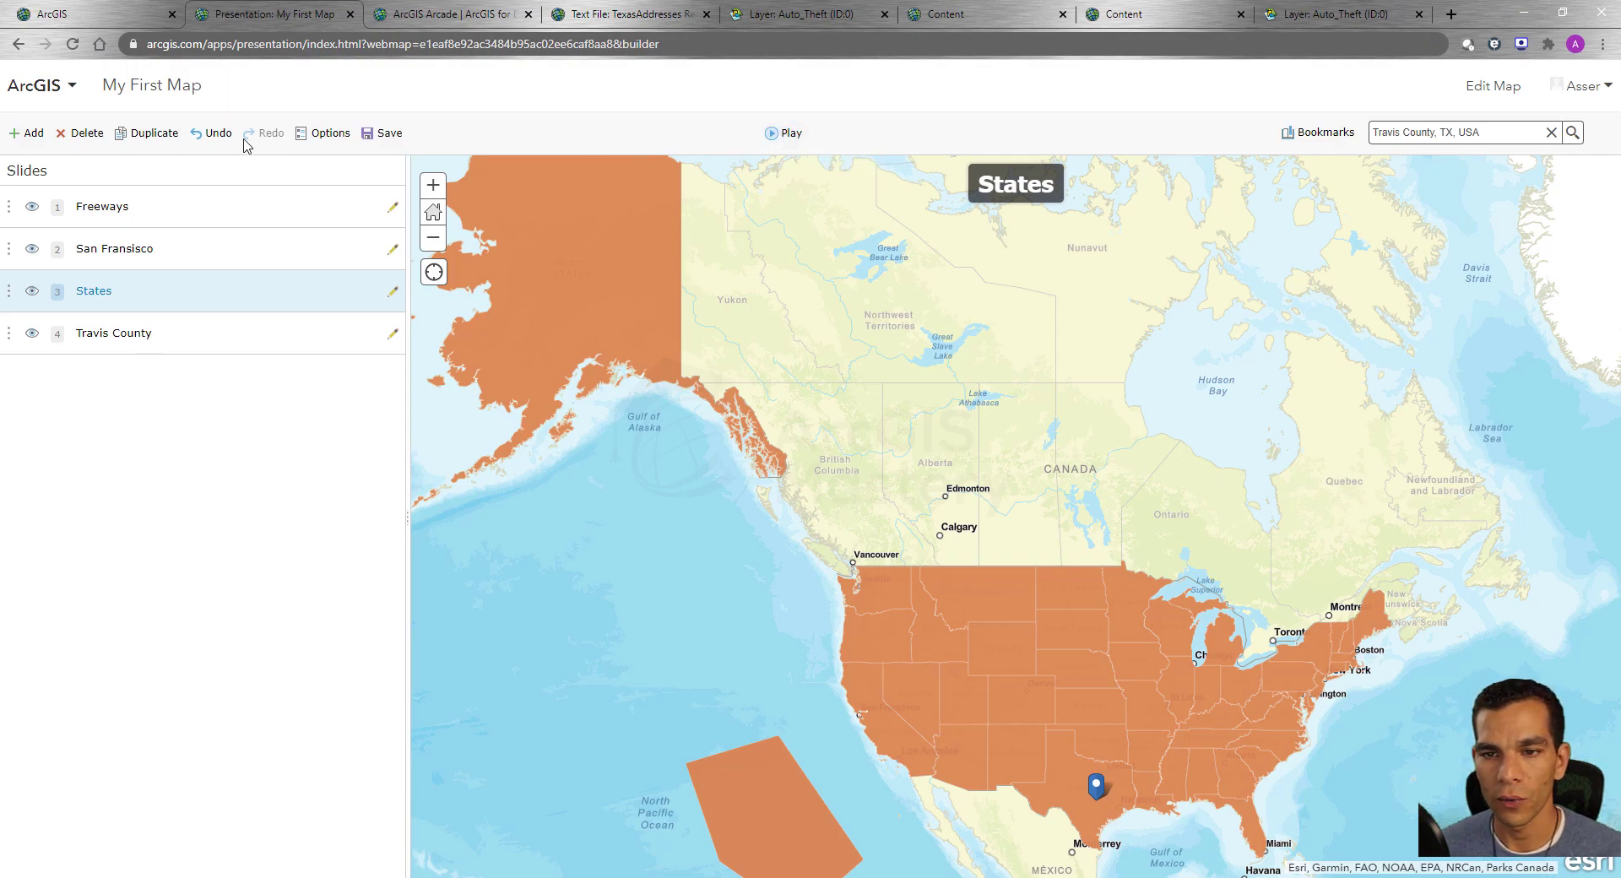
pyautogui.click(792, 135)
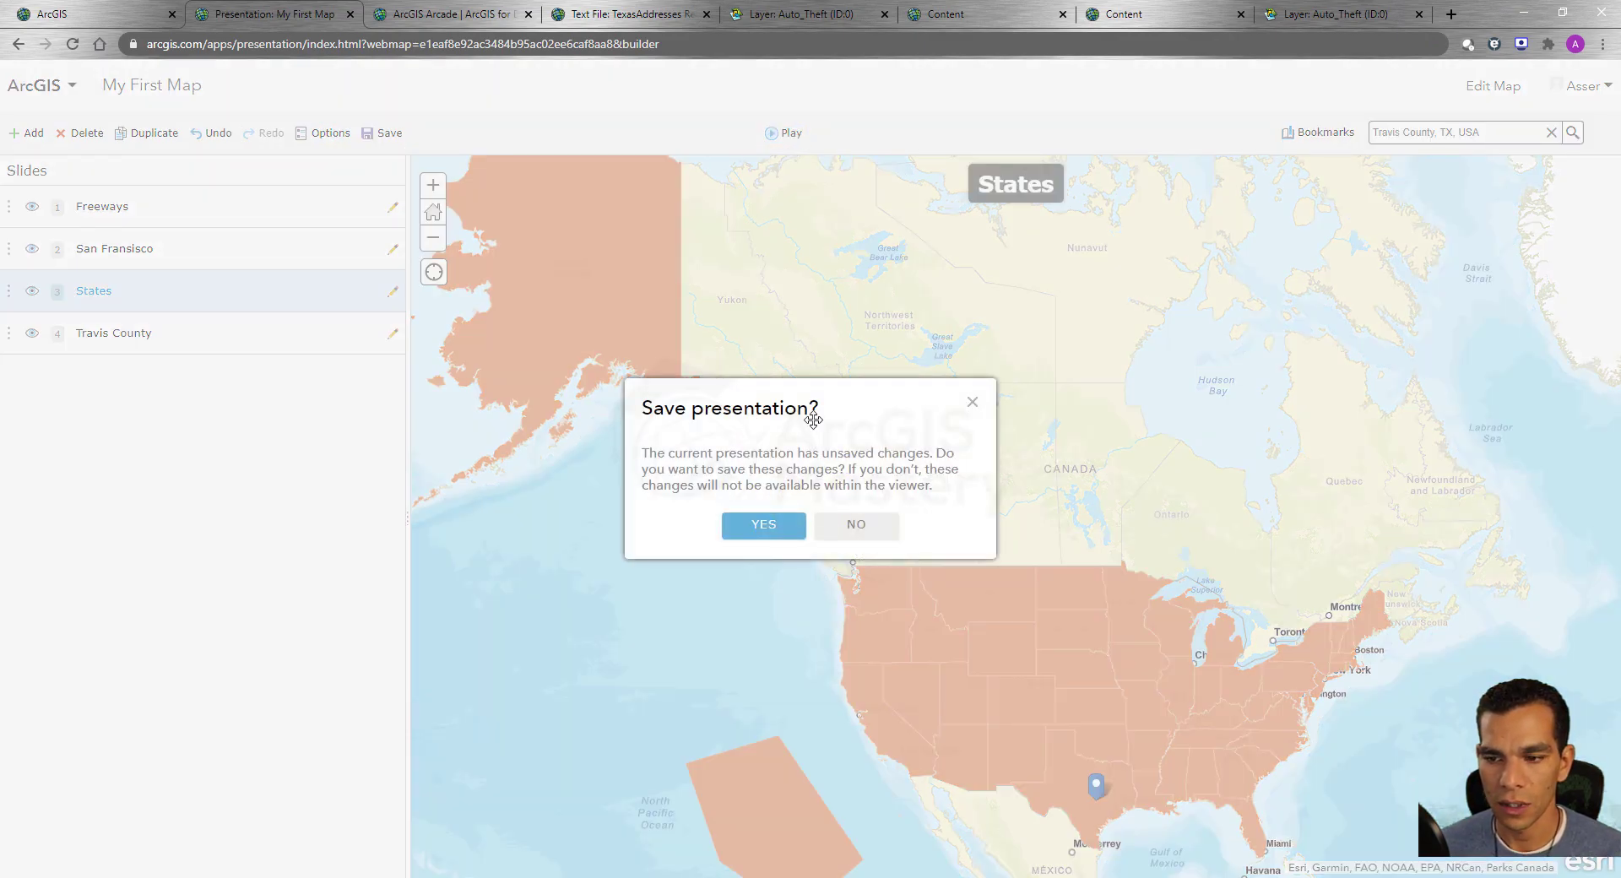
pyautogui.click(759, 530)
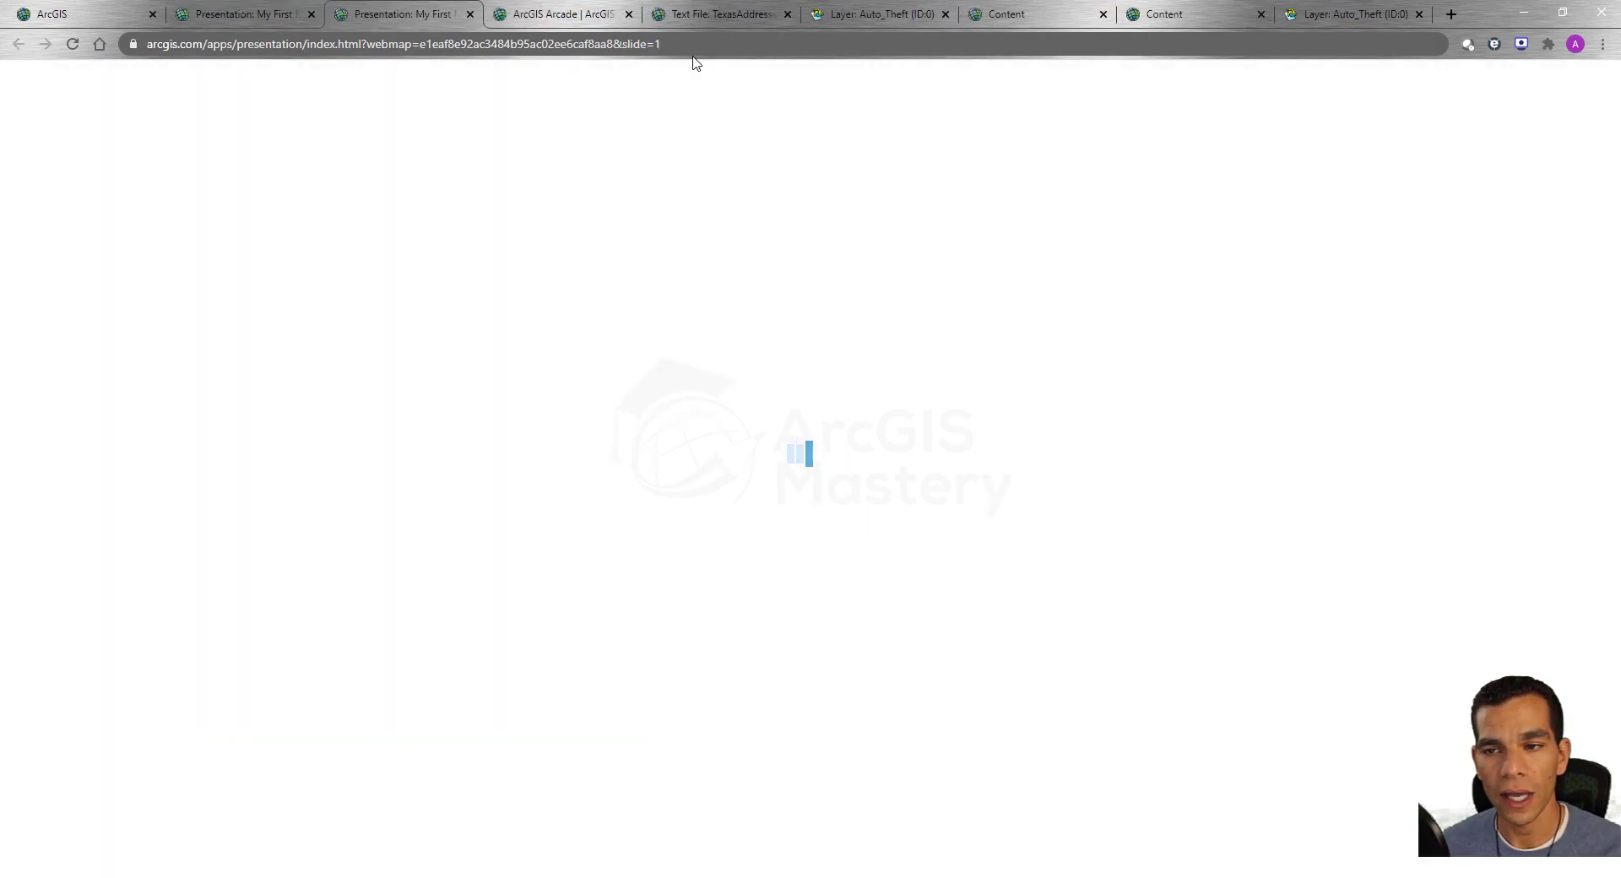
# Step: Check the viewer's address, glance at the builder tab, then advance to slide 2
pyautogui.click(663, 44)
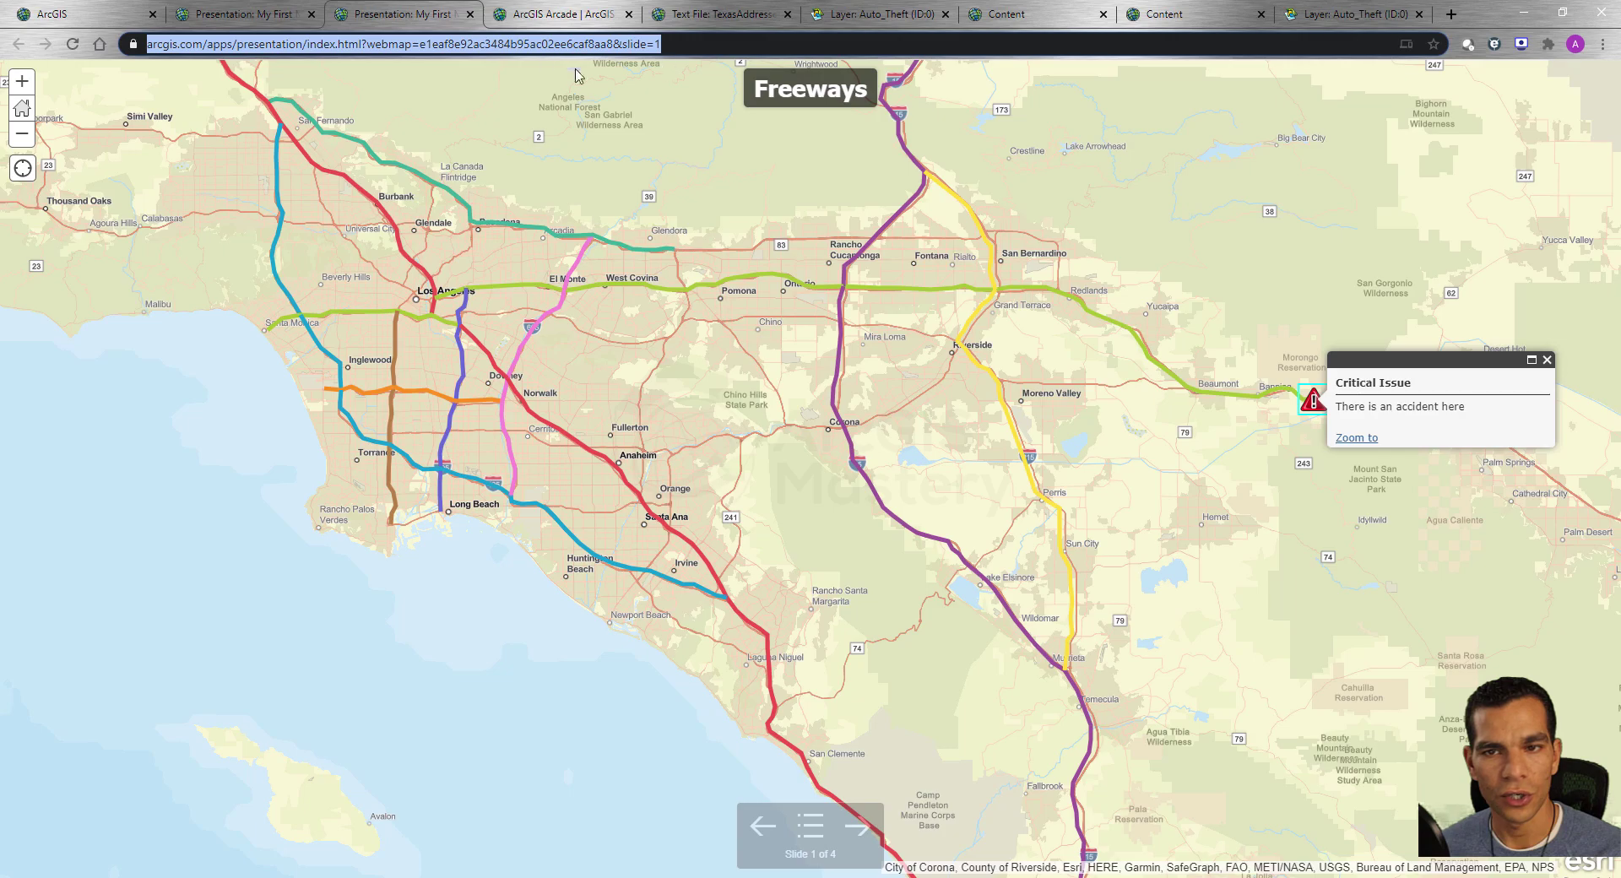
pyautogui.hotkey('ctrl', 'shift', 'Tab')
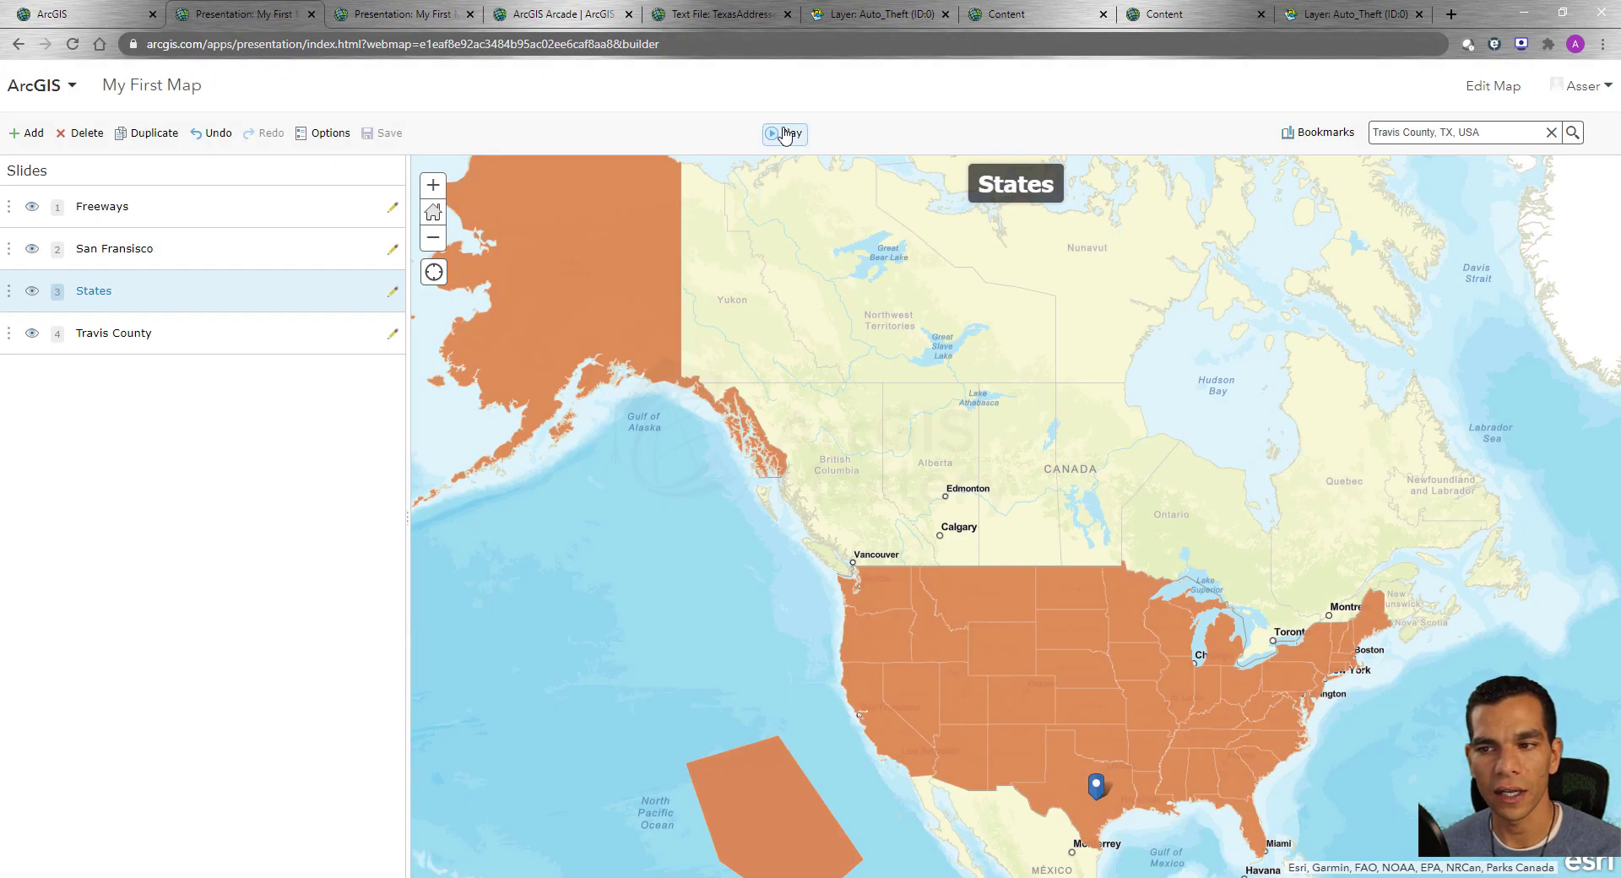
pyautogui.hotkey('ctrl', 'Tab')
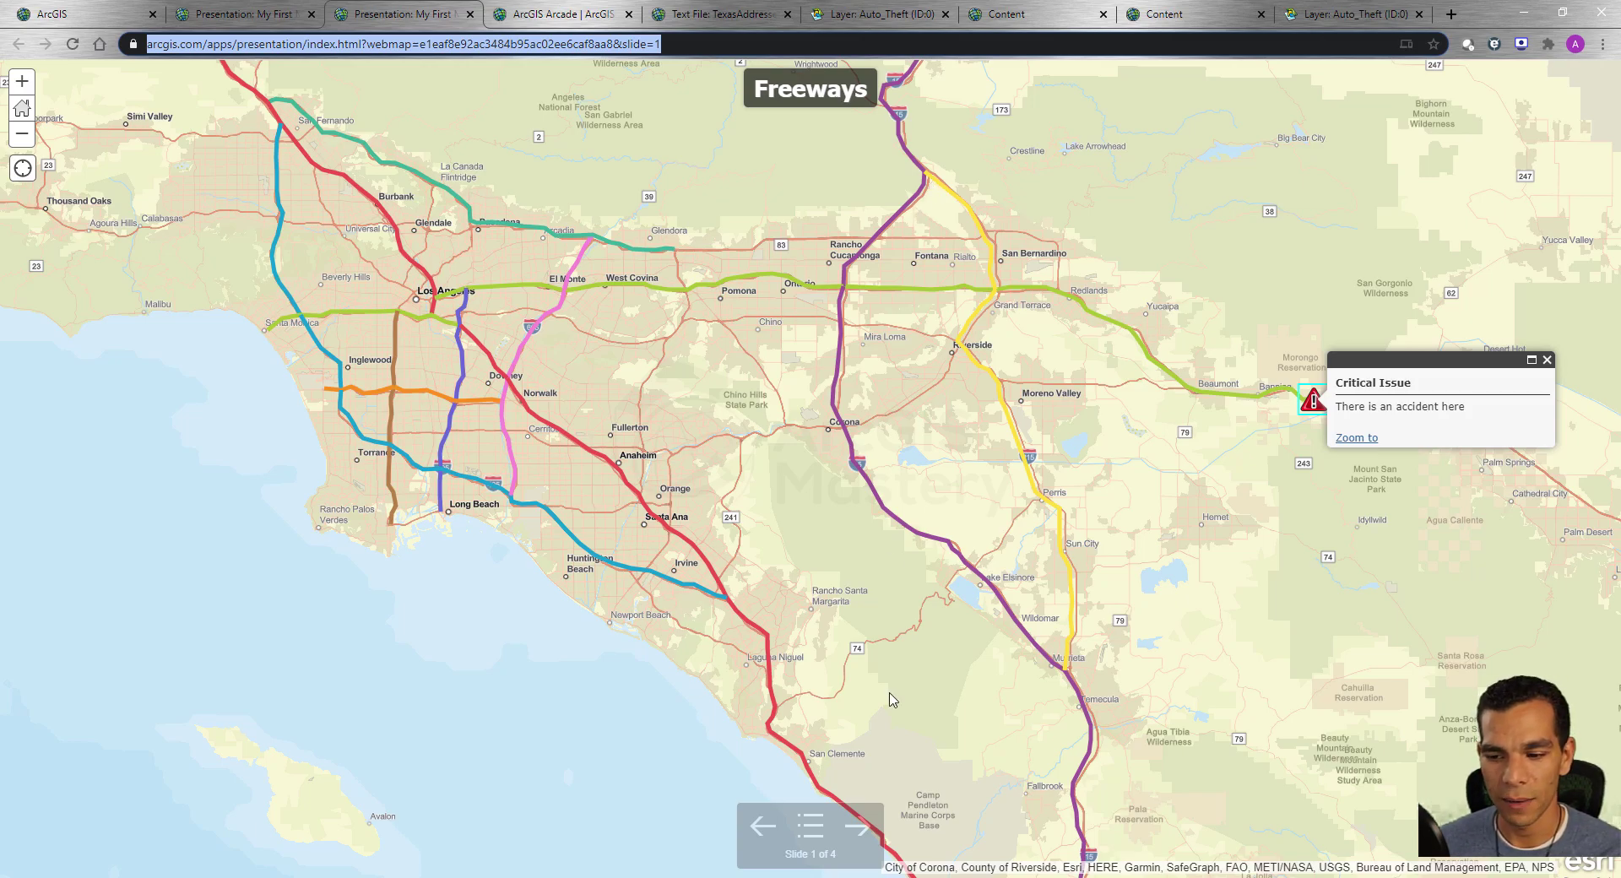
pyautogui.click(856, 826)
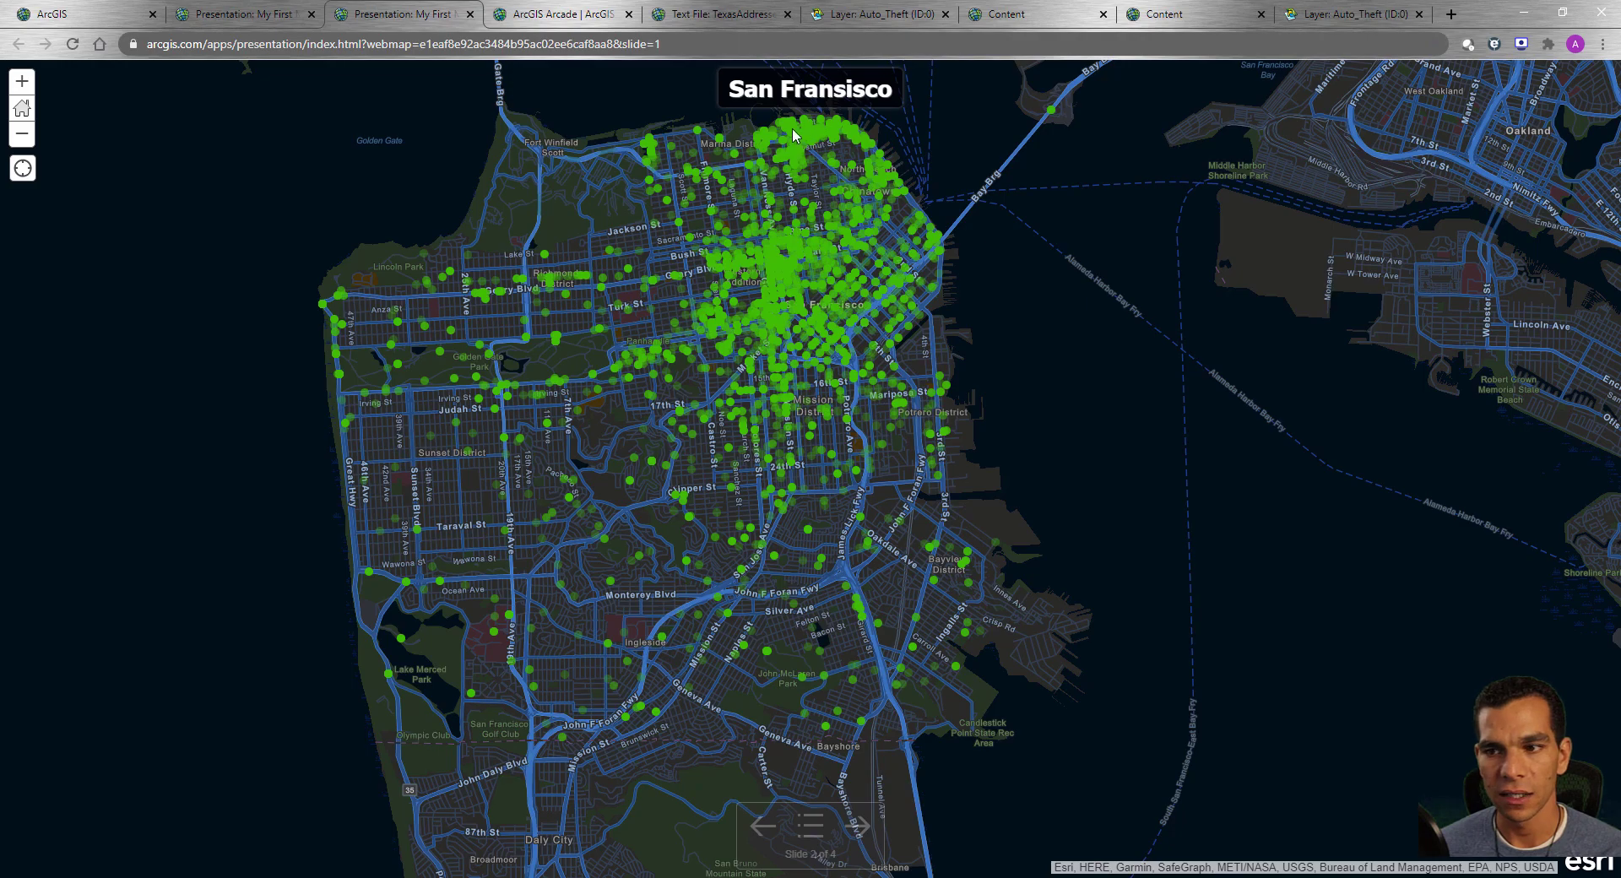
# Step: Advance through the States slide to Travis County, slide 4 of 4, and open the slide list
pyautogui.click(857, 826)
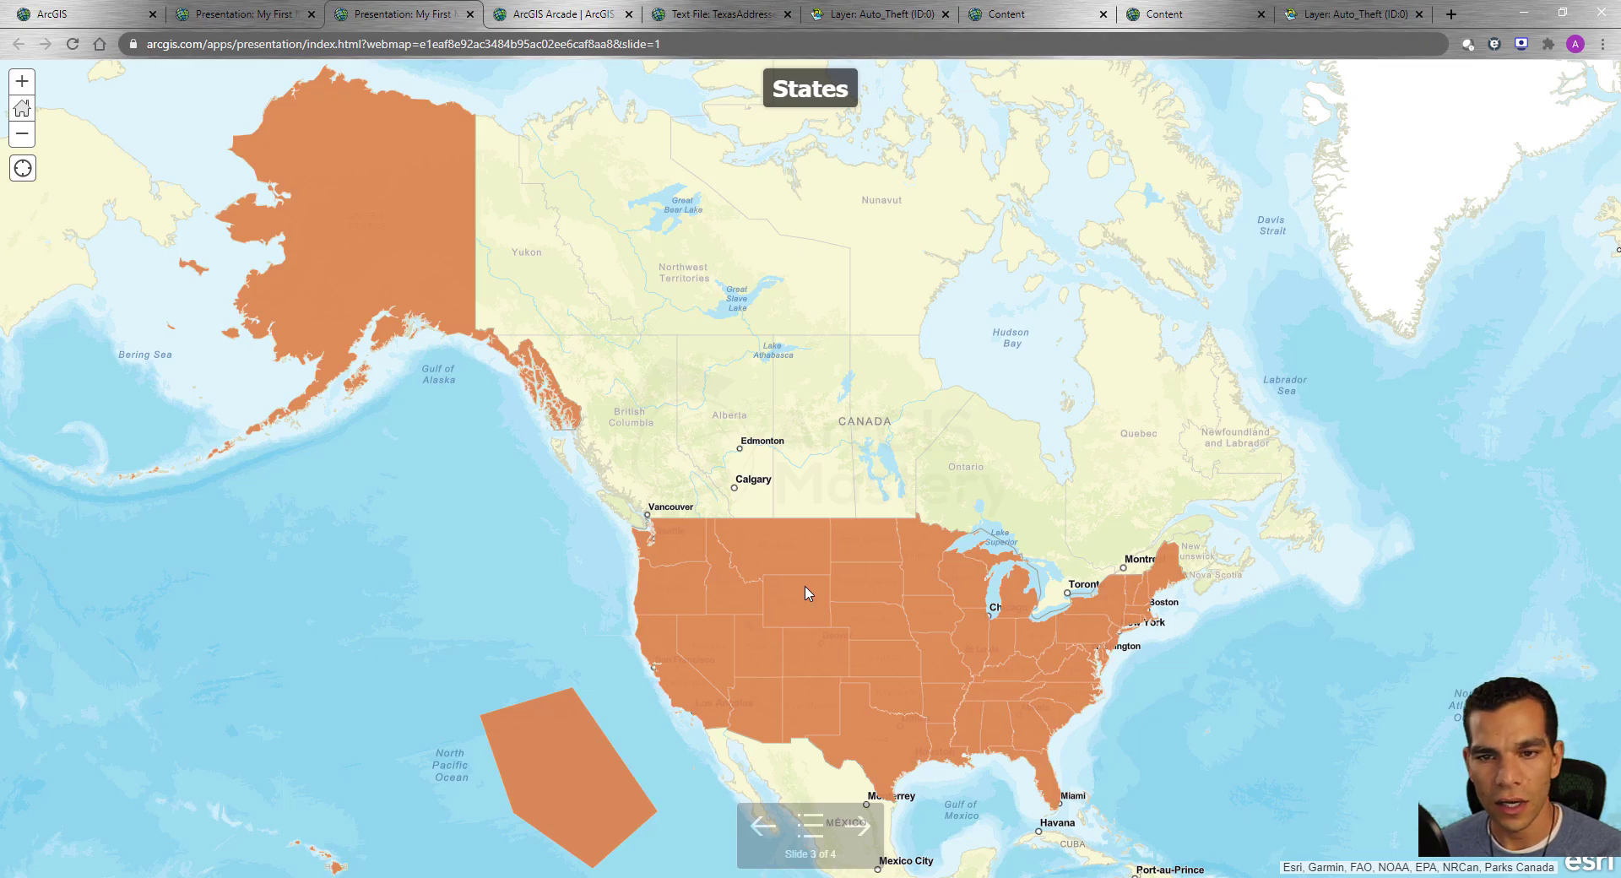
pyautogui.click(863, 832)
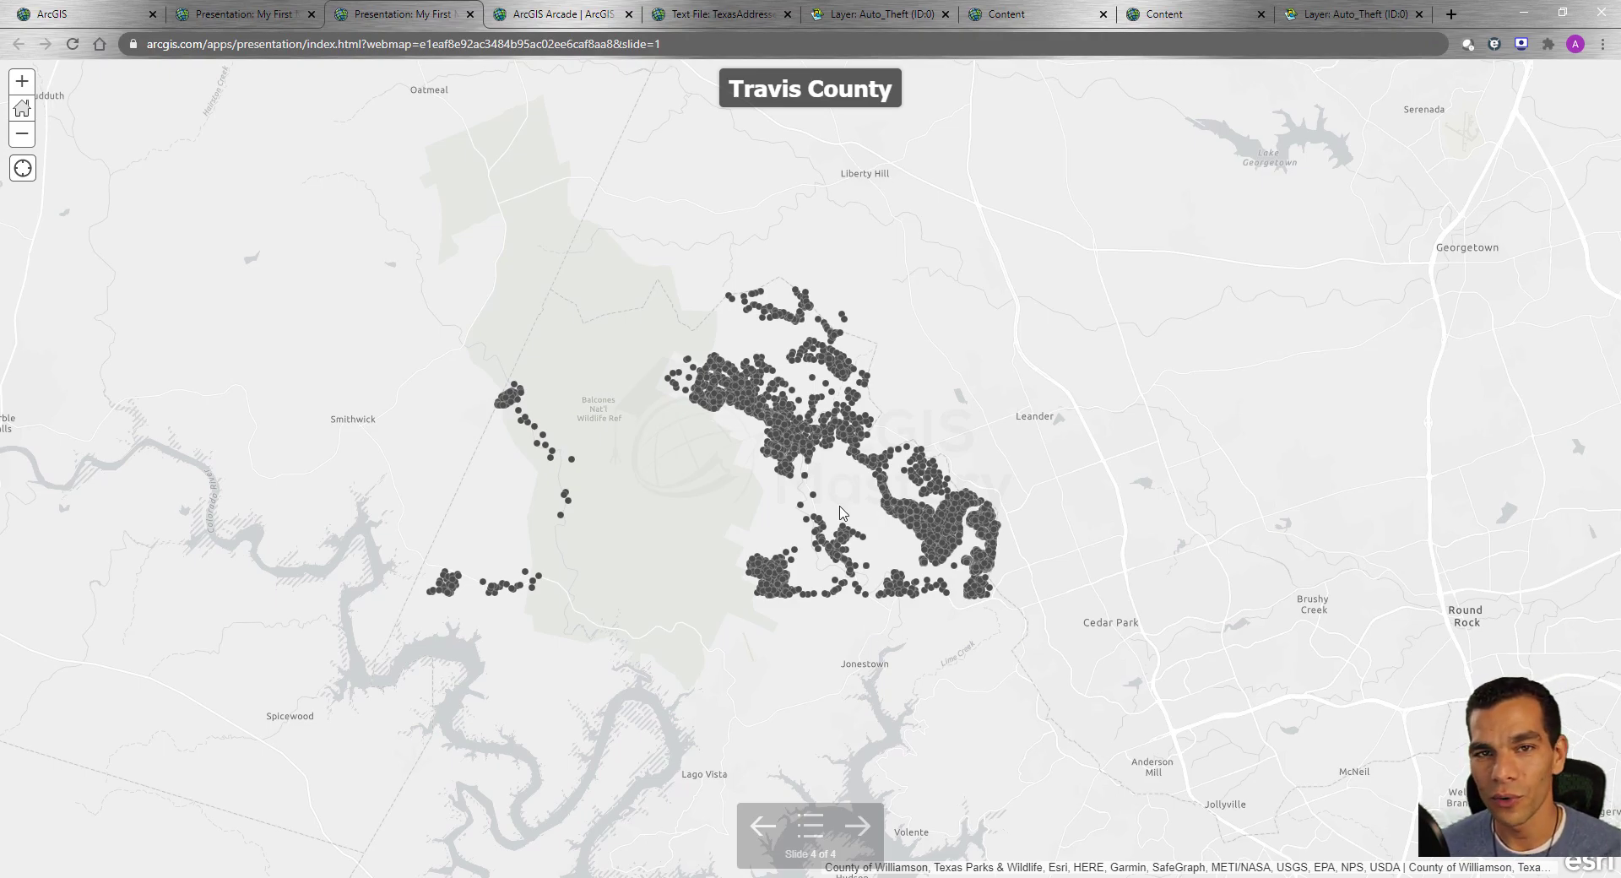
pyautogui.click(813, 831)
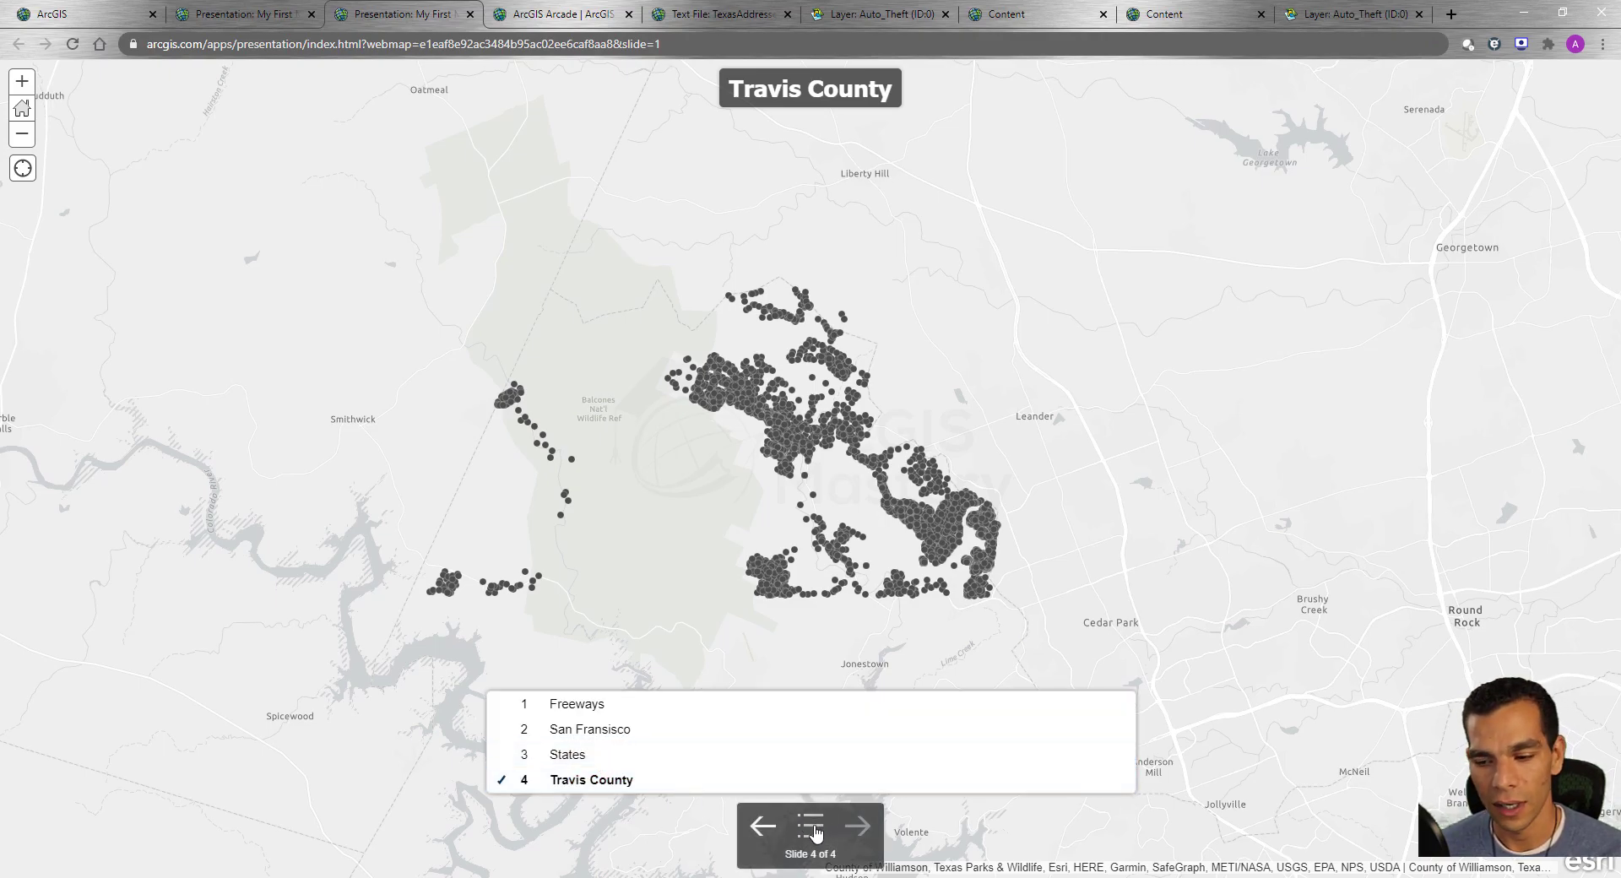
# Step: Return to the Freeways slide, then close the viewer to get back to the My First Map builder
pyautogui.click(573, 709)
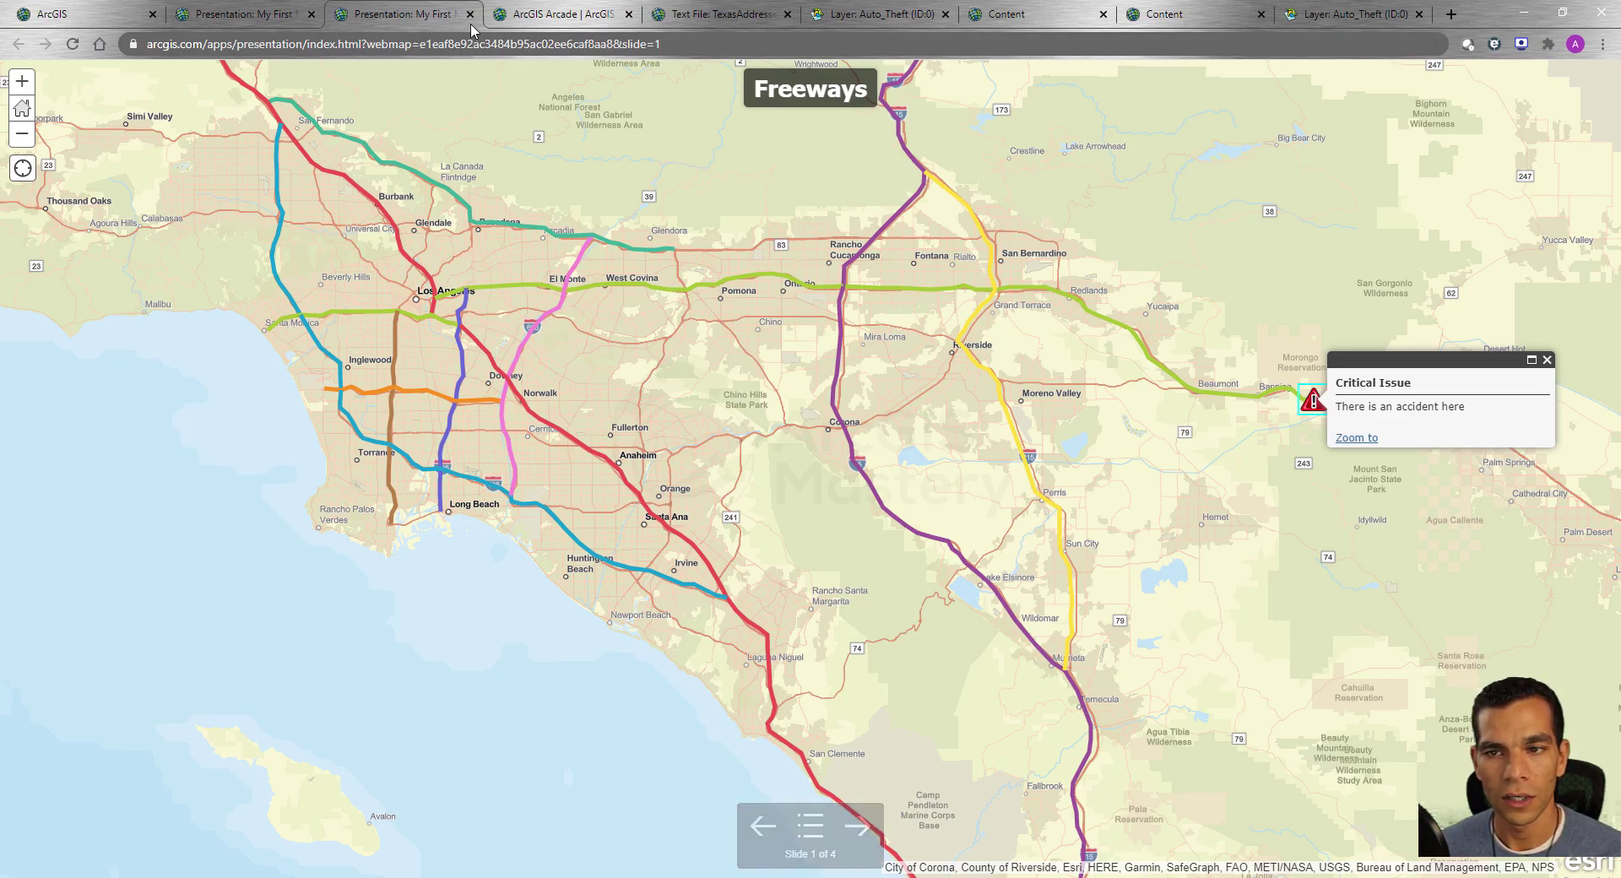
pyautogui.click(470, 15)
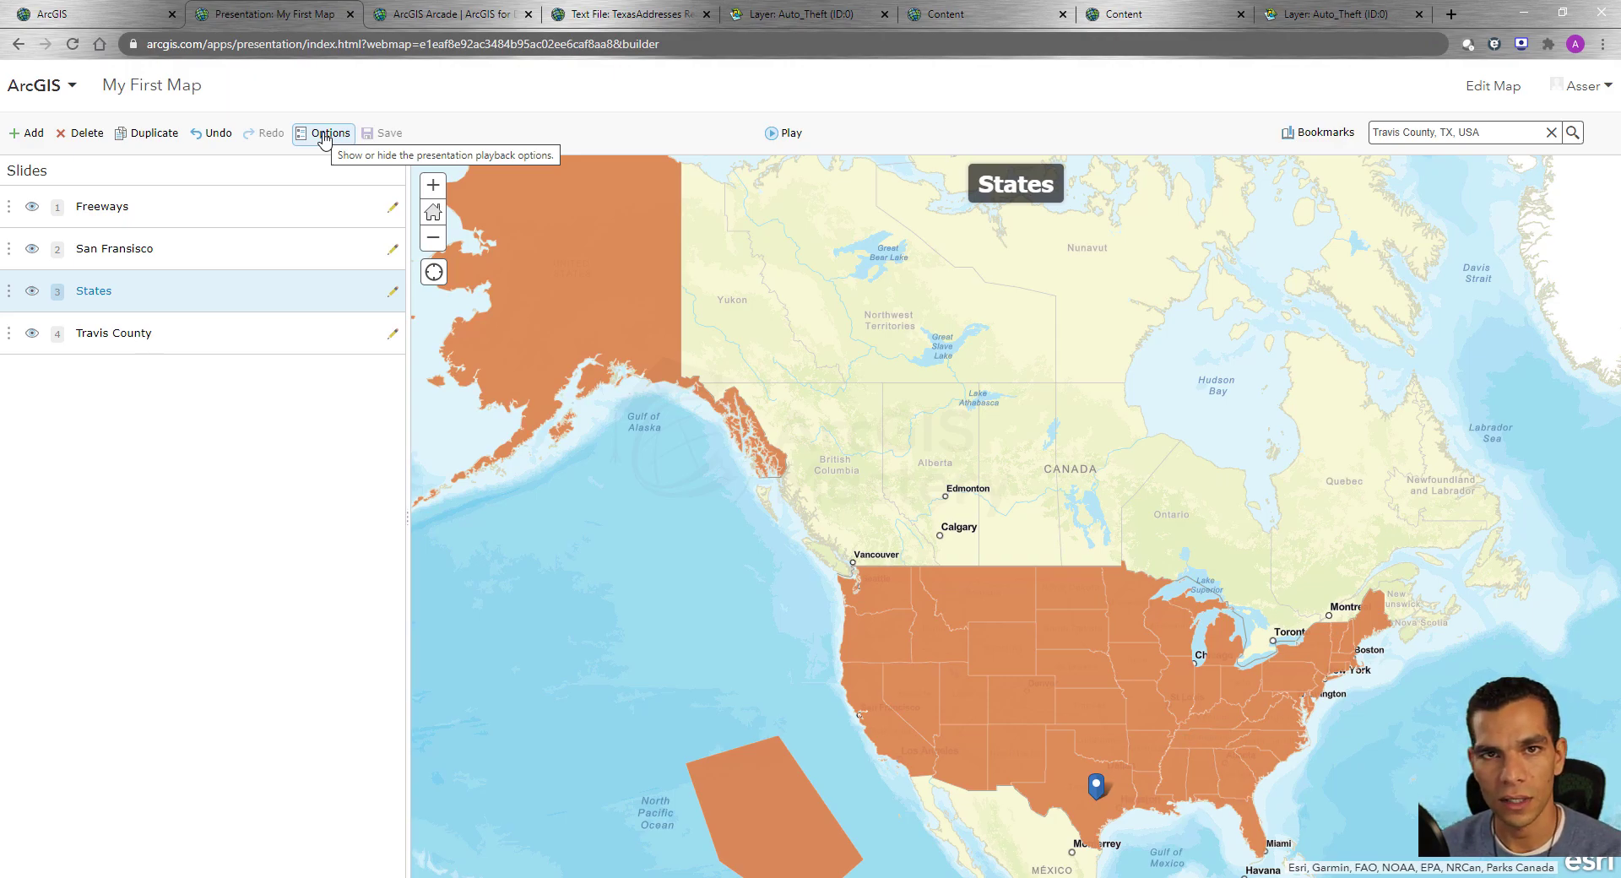
# Step: Set auto-advance to After 5 seconds and show the legend on all slides, then save and play
pyautogui.click(324, 138)
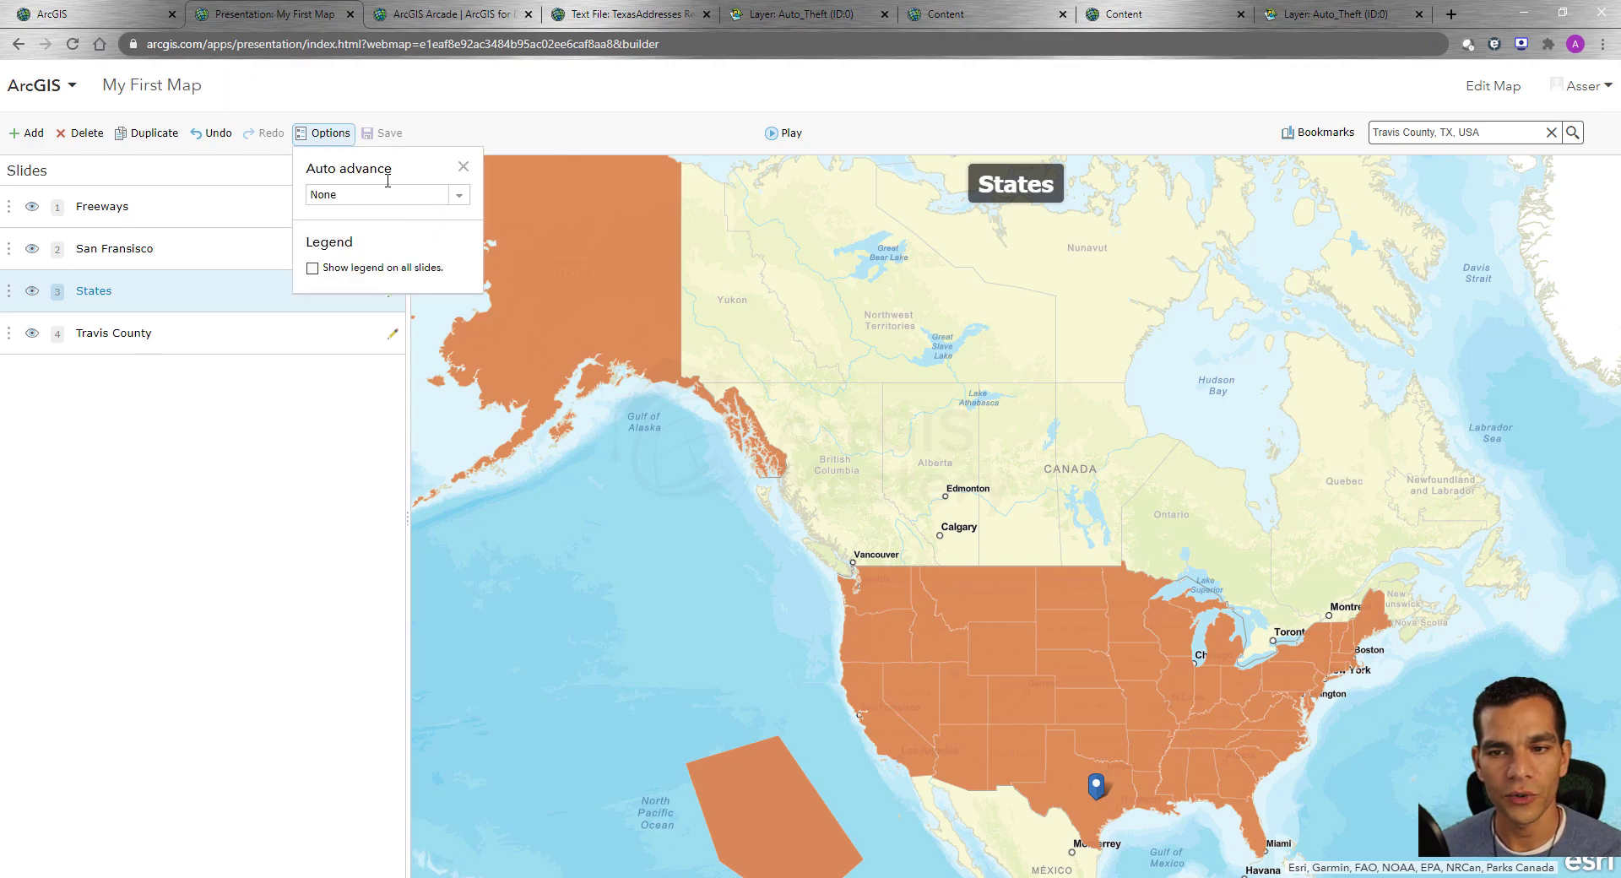
pyautogui.click(458, 199)
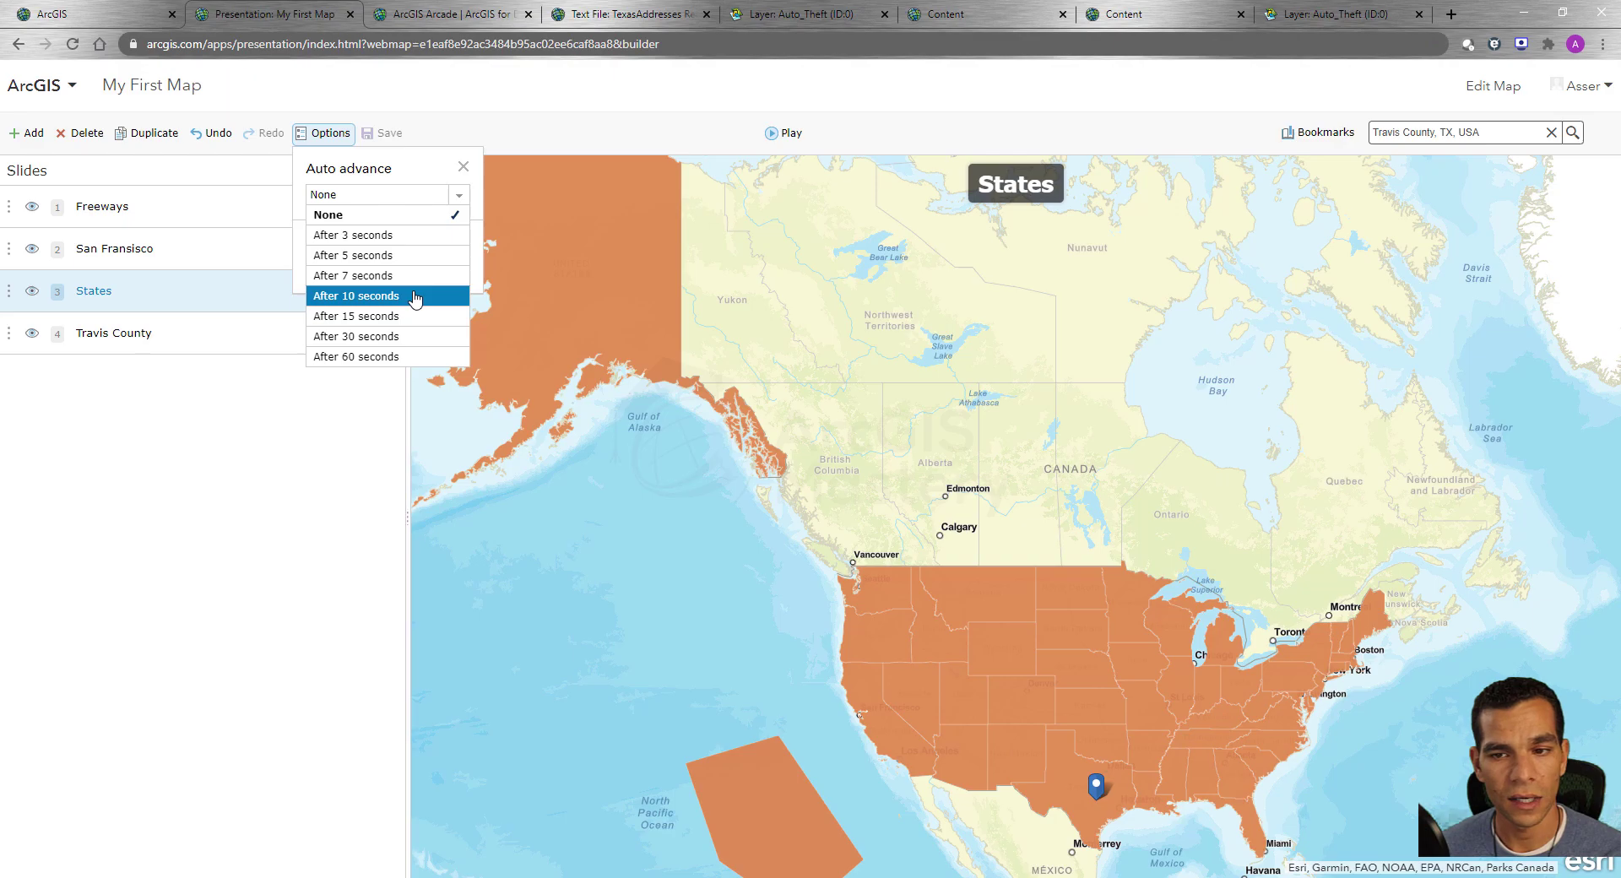
pyautogui.click(392, 269)
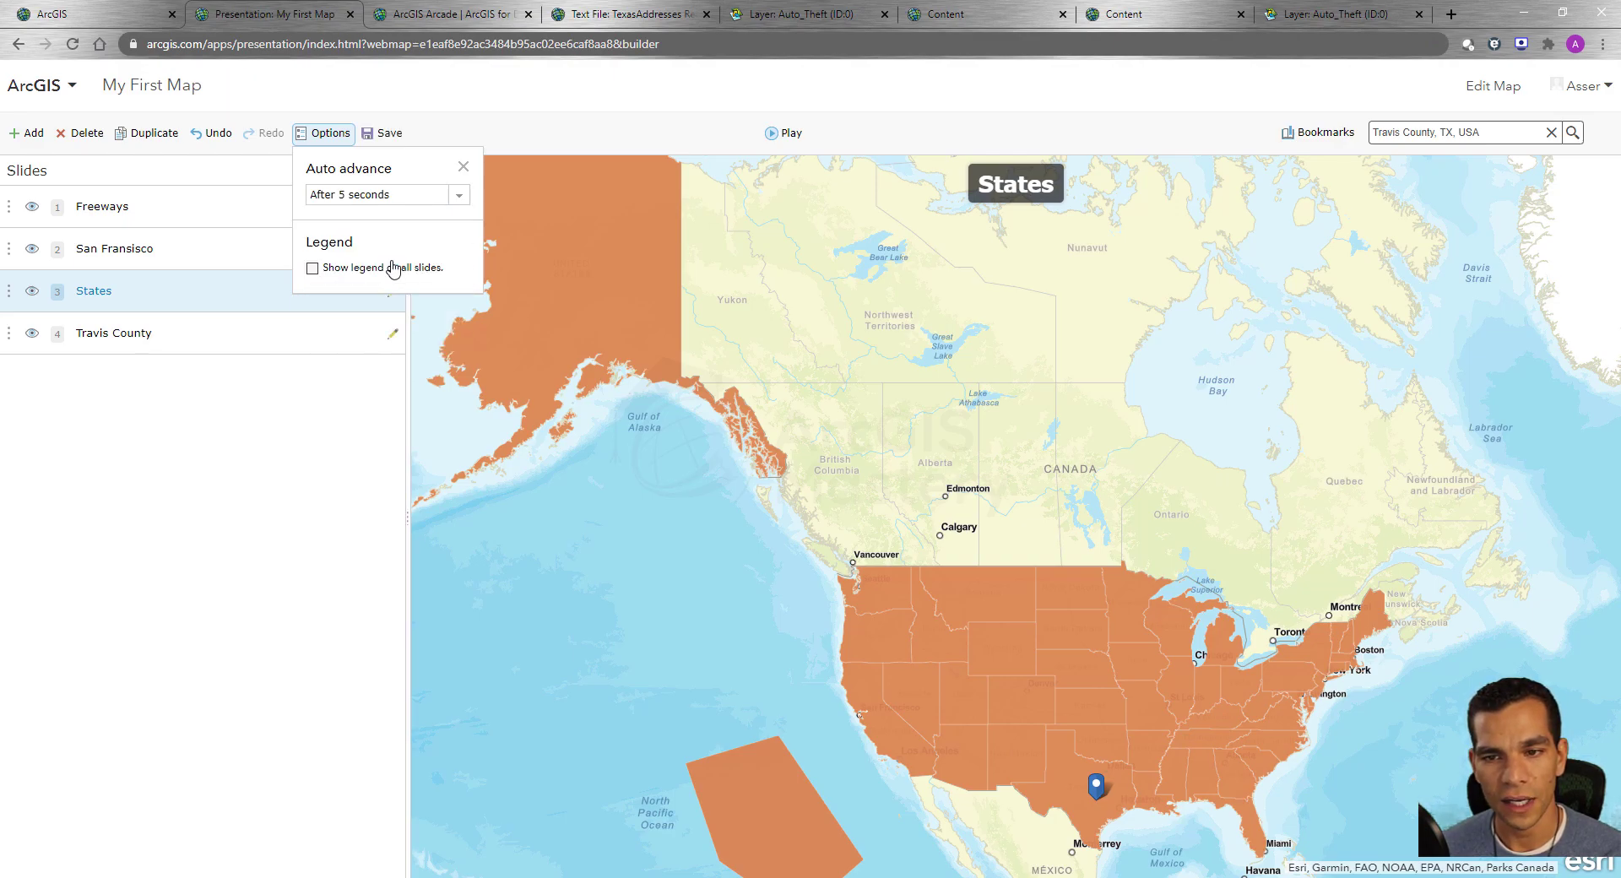
pyautogui.click(312, 268)
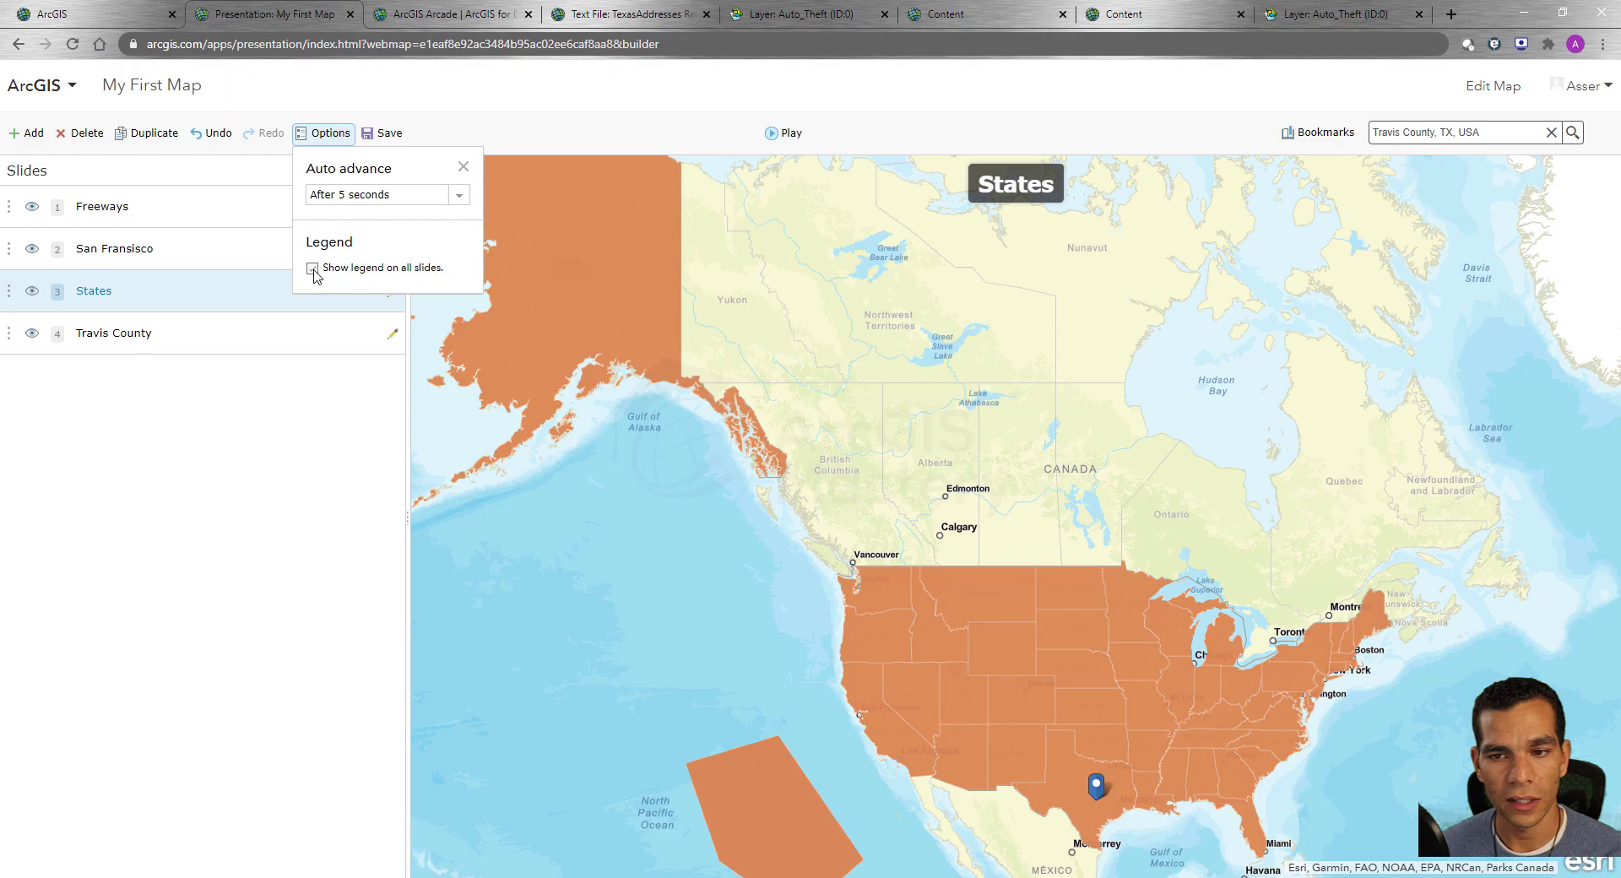
pyautogui.click(397, 135)
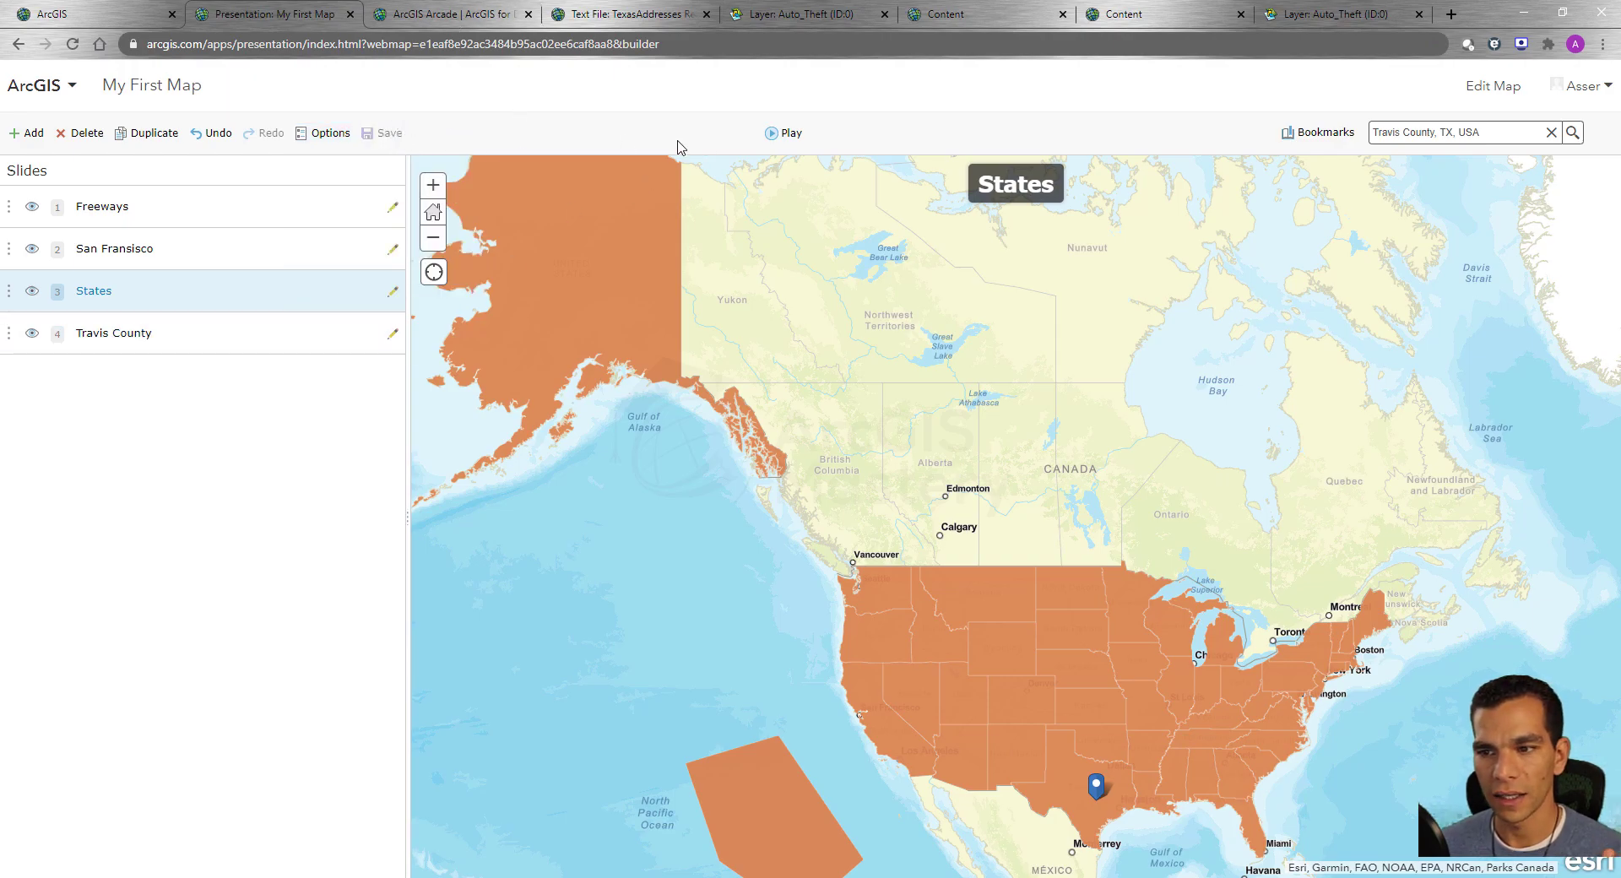
pyautogui.click(783, 135)
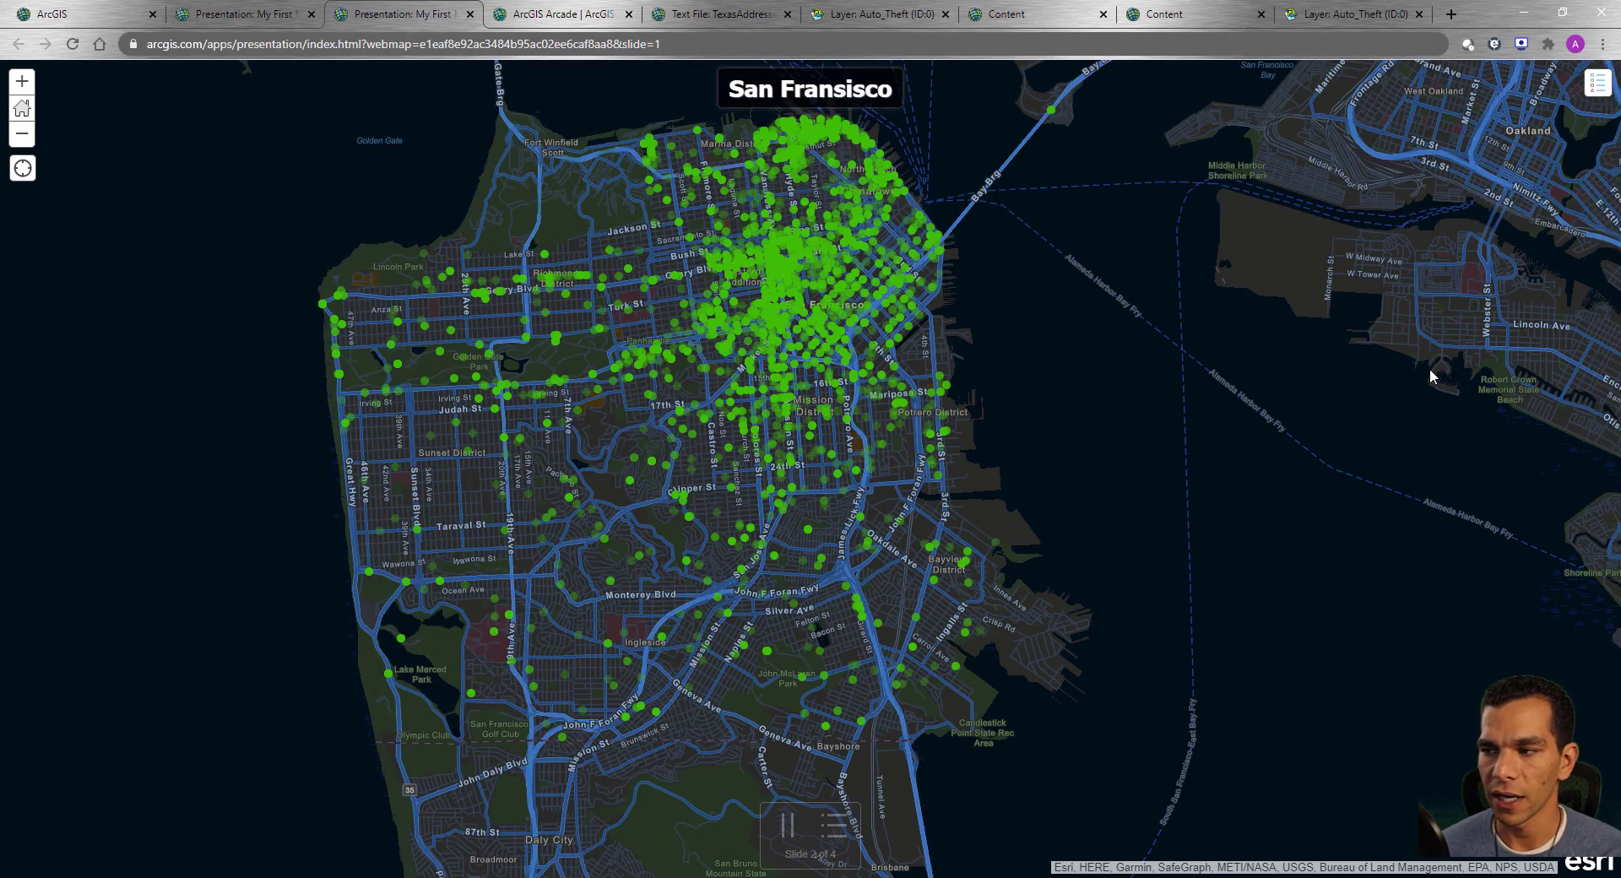
# Step: Open the Legend panel while slides advance to Travis County, then focus the viewer's address bar
pyautogui.click(1590, 97)
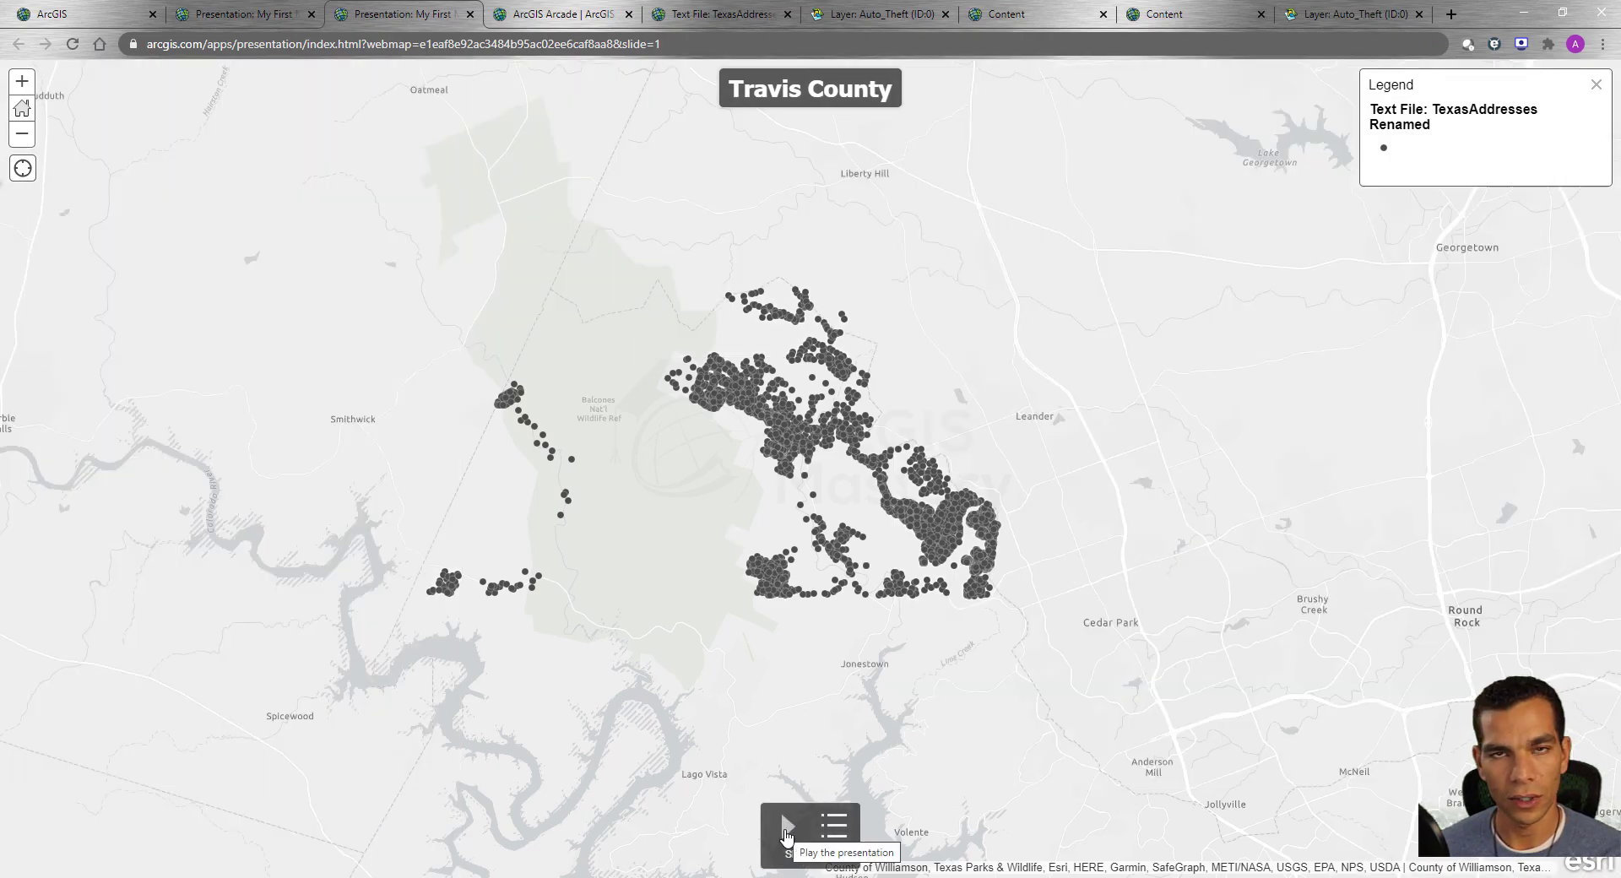
pyautogui.click(547, 45)
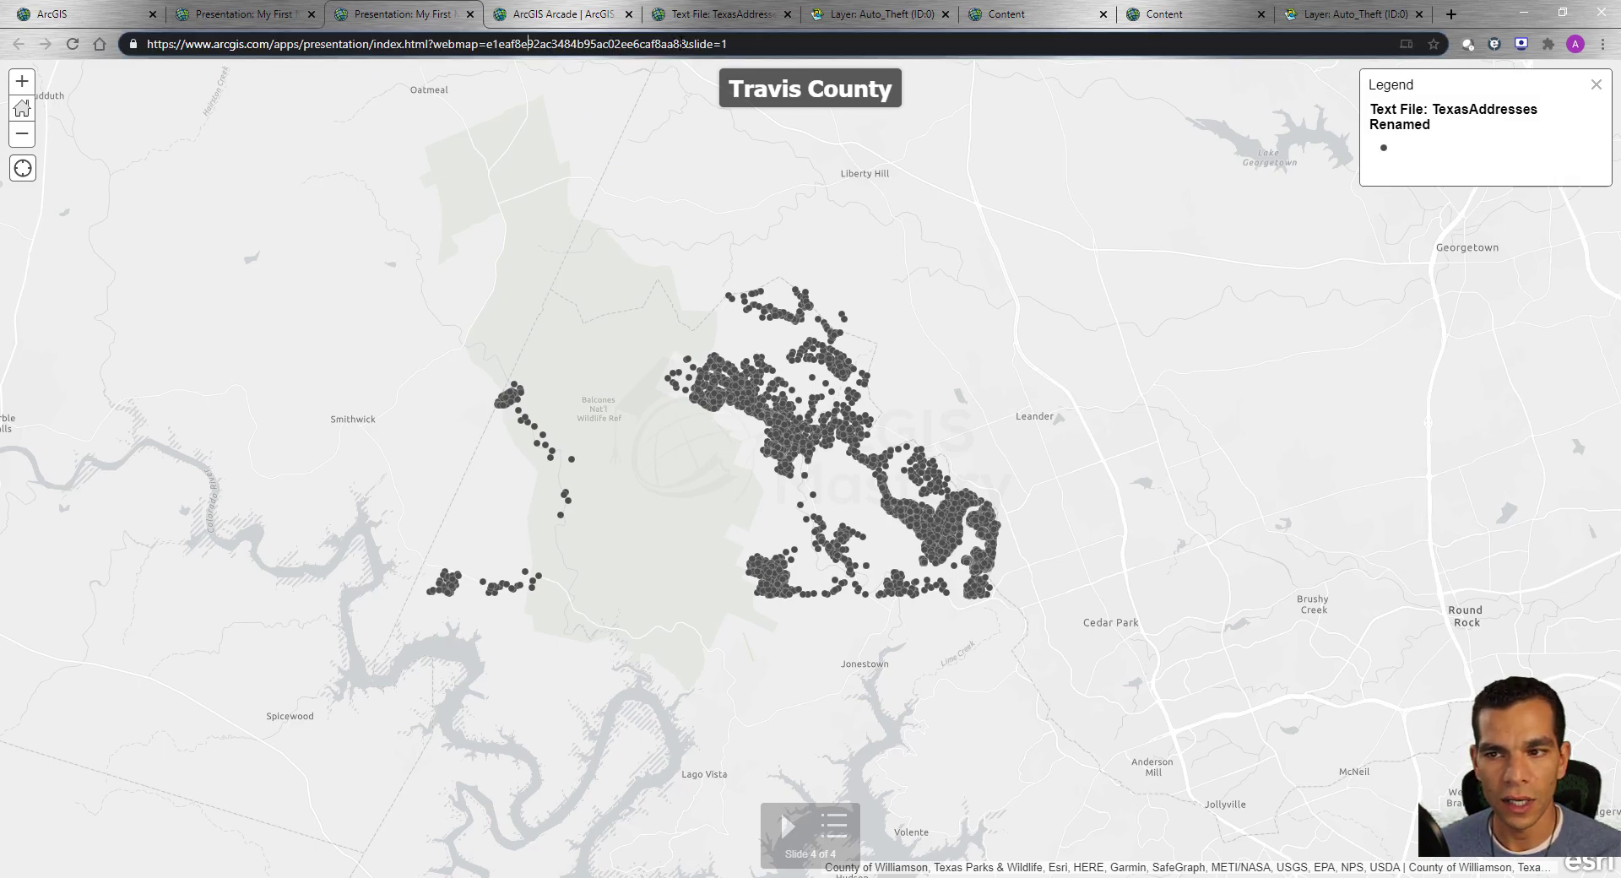
# Step: Compare the webmap ID in the viewer and builder page addresses
pyautogui.moveTo(682, 44); pyautogui.dragTo(486, 35)
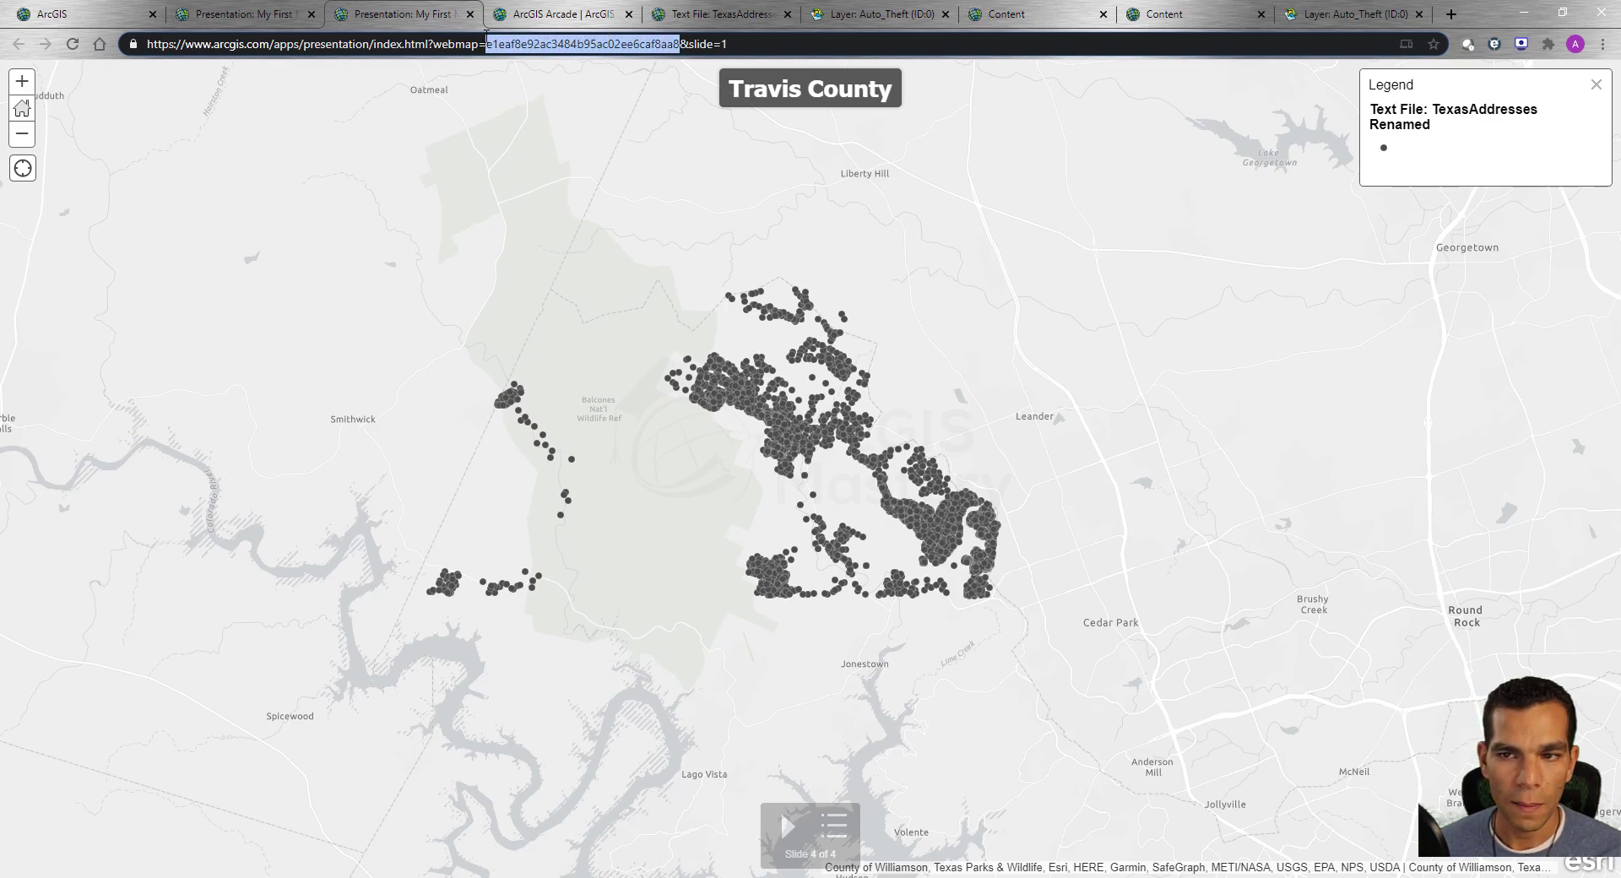
pyautogui.click(270, 17)
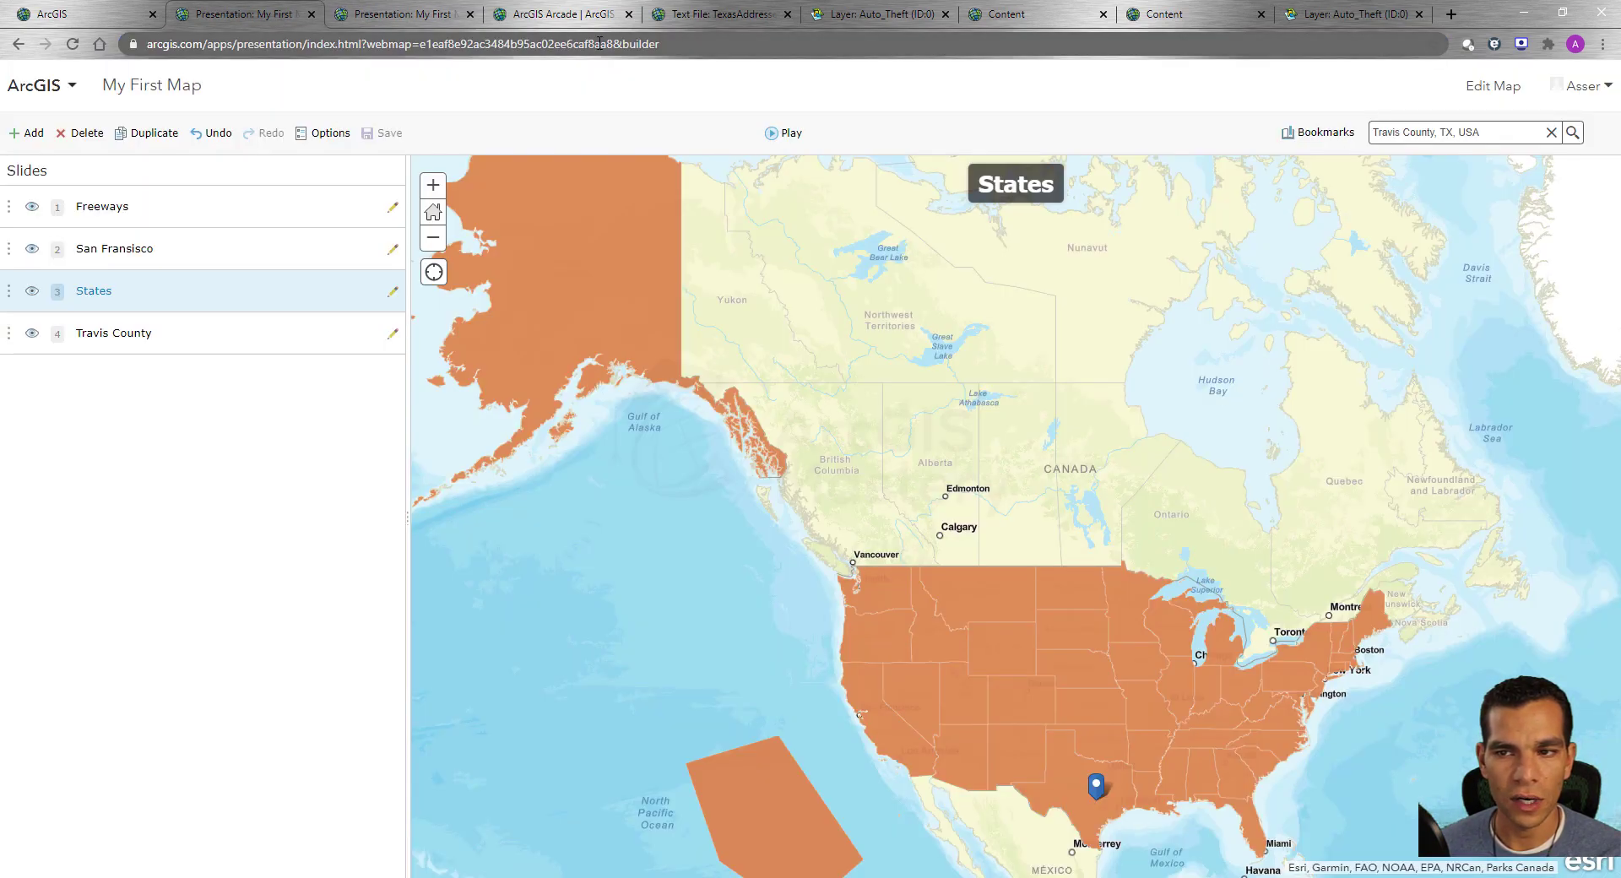
pyautogui.moveTo(612, 44); pyautogui.dragTo(385, 34)
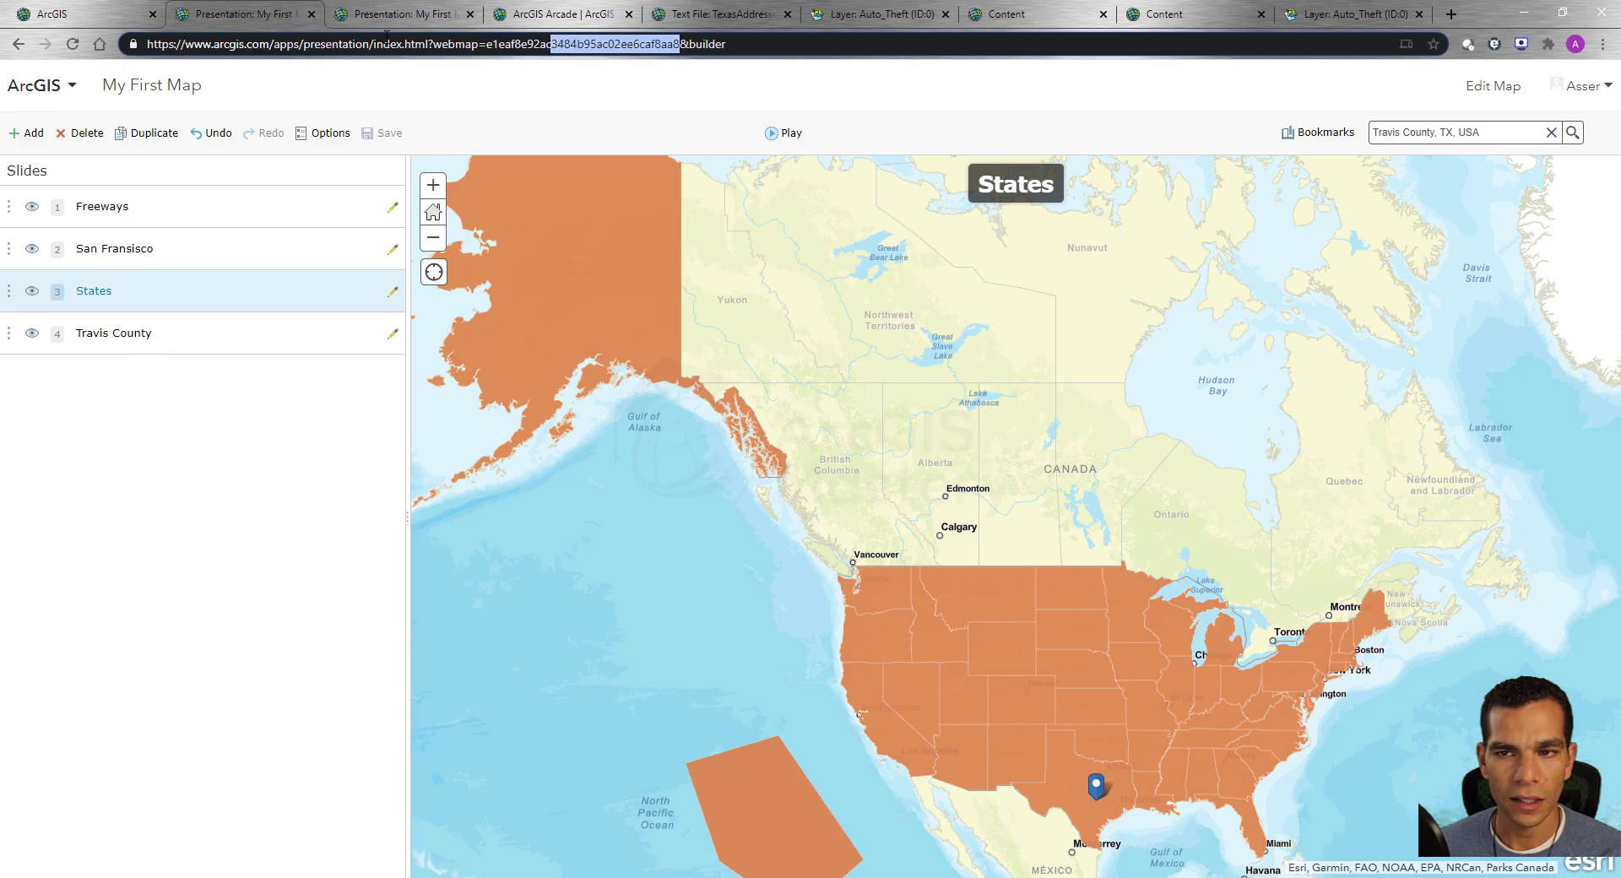
pyautogui.click(390, 17)
# Step: Select the viewer address's slide=1 parameter, then finish on the builder
pyautogui.click(692, 44)
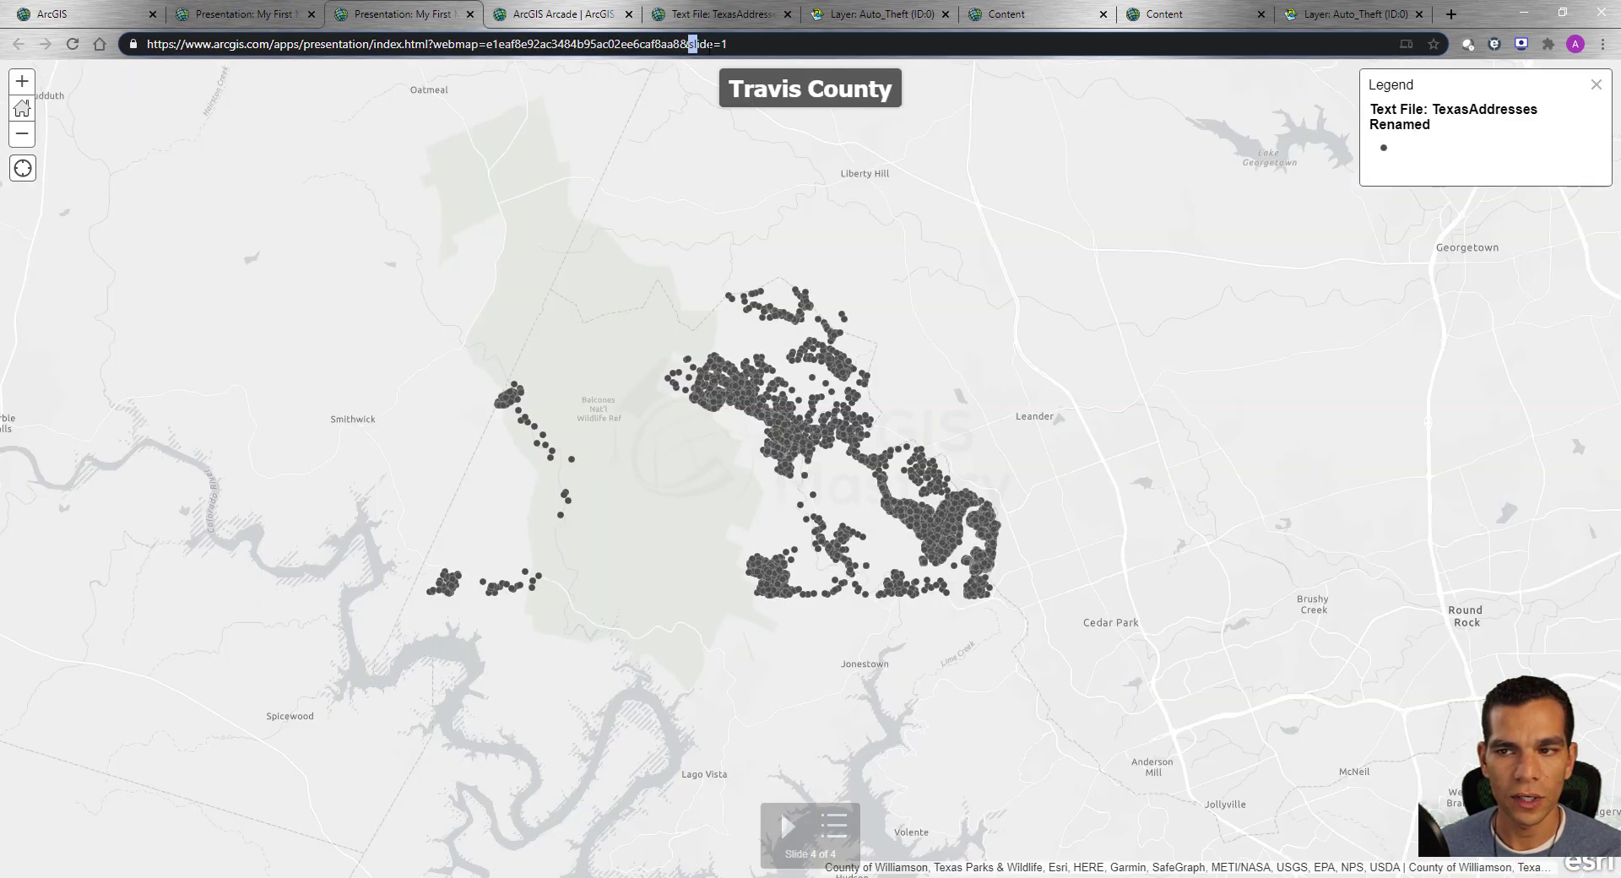
pyautogui.moveTo(689, 44); pyautogui.dragTo(733, 44)
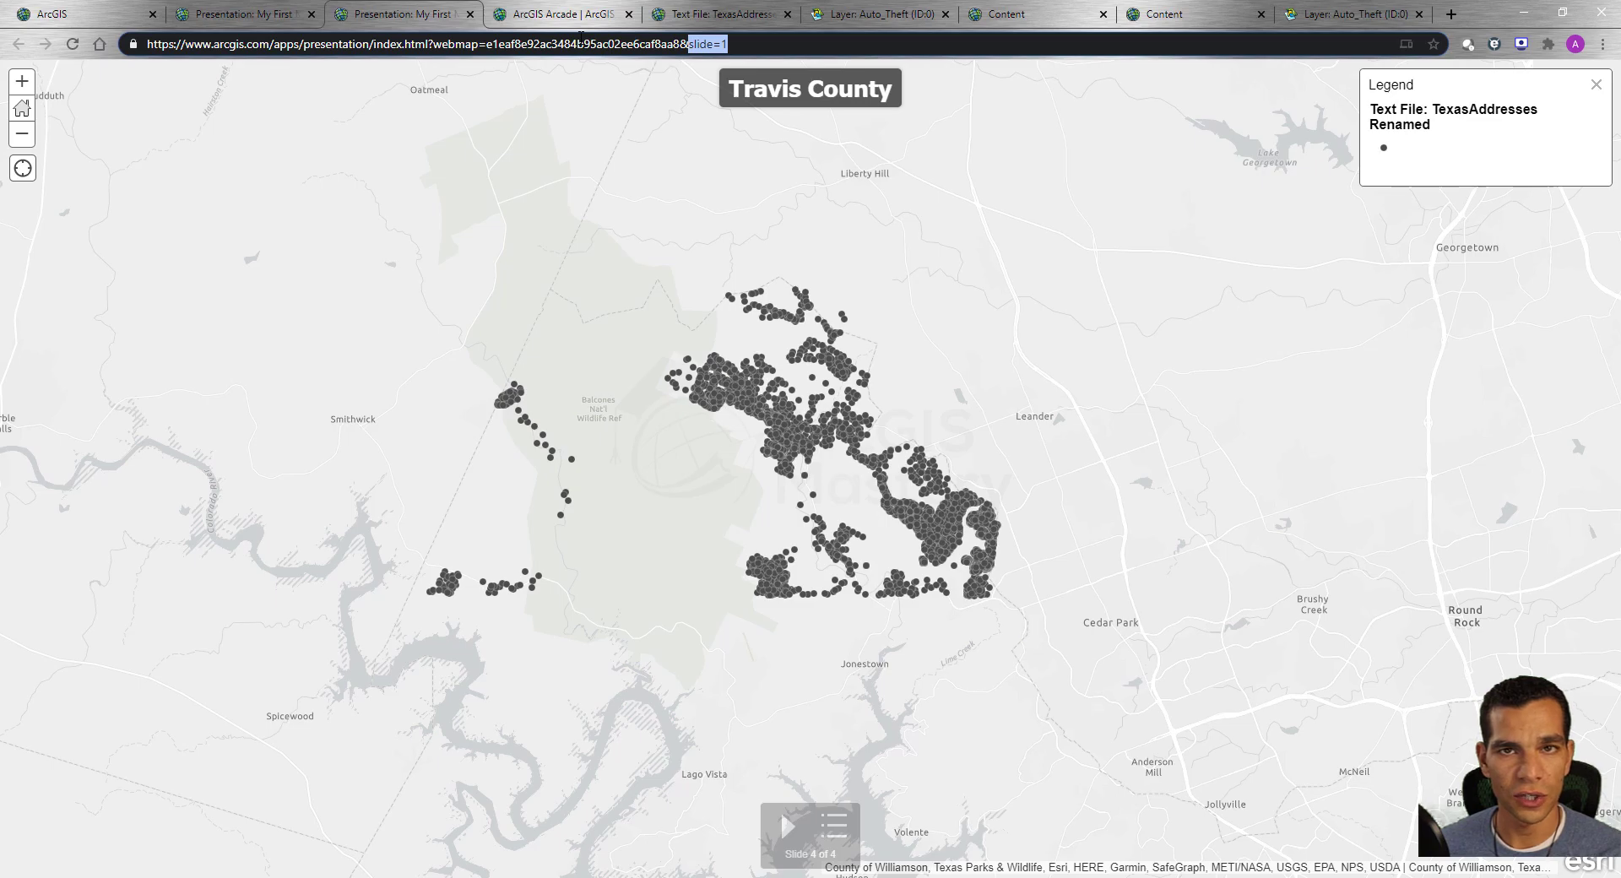
pyautogui.click(257, 18)
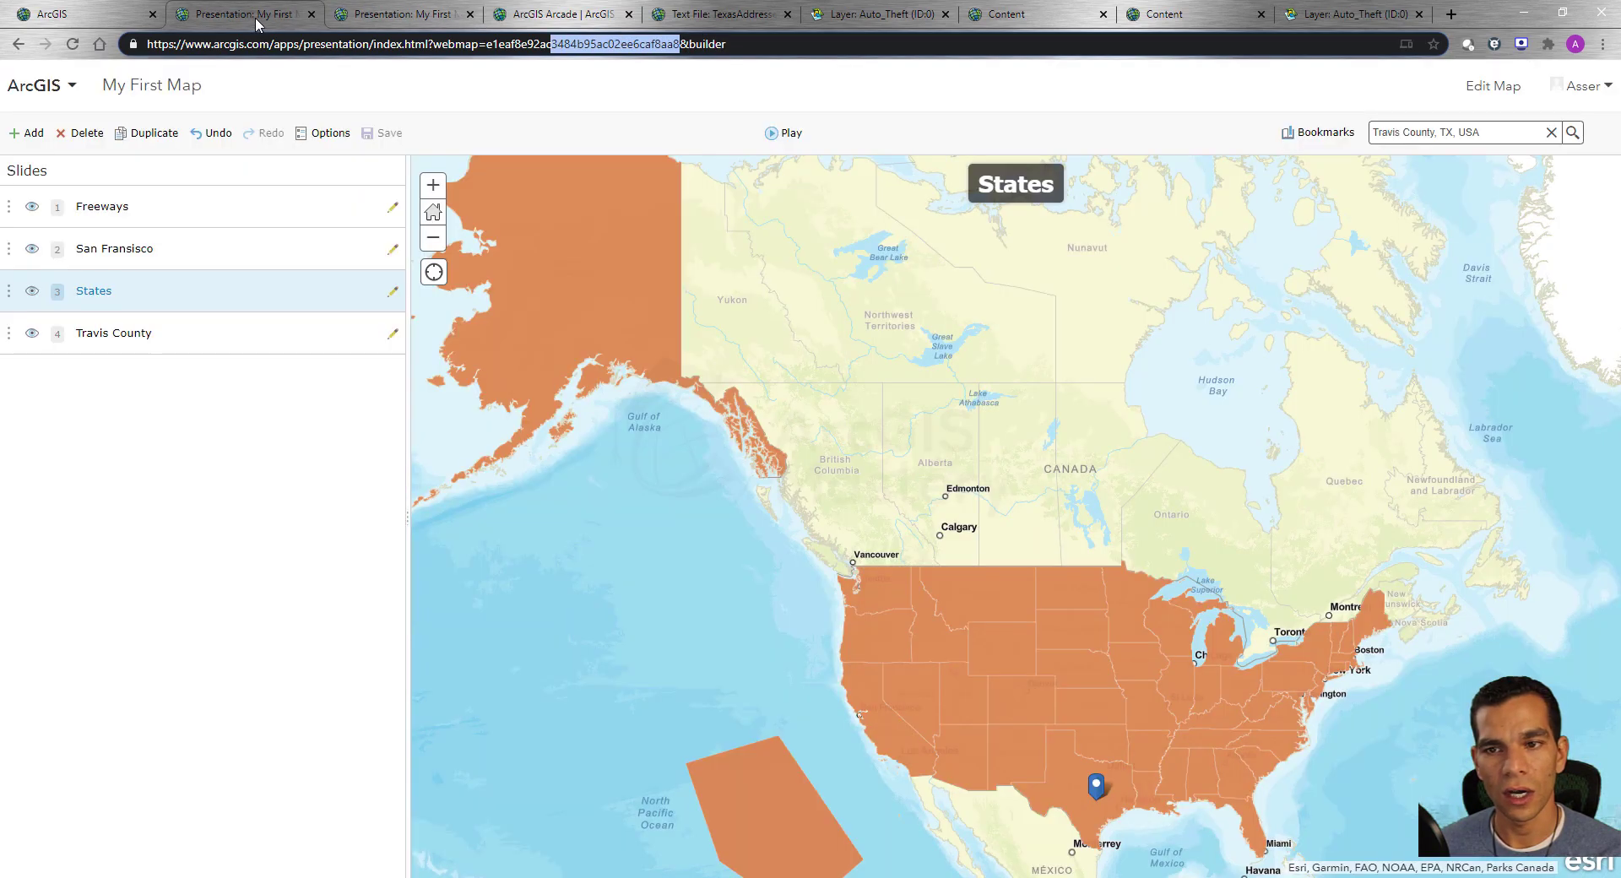
pyautogui.click(405, 17)
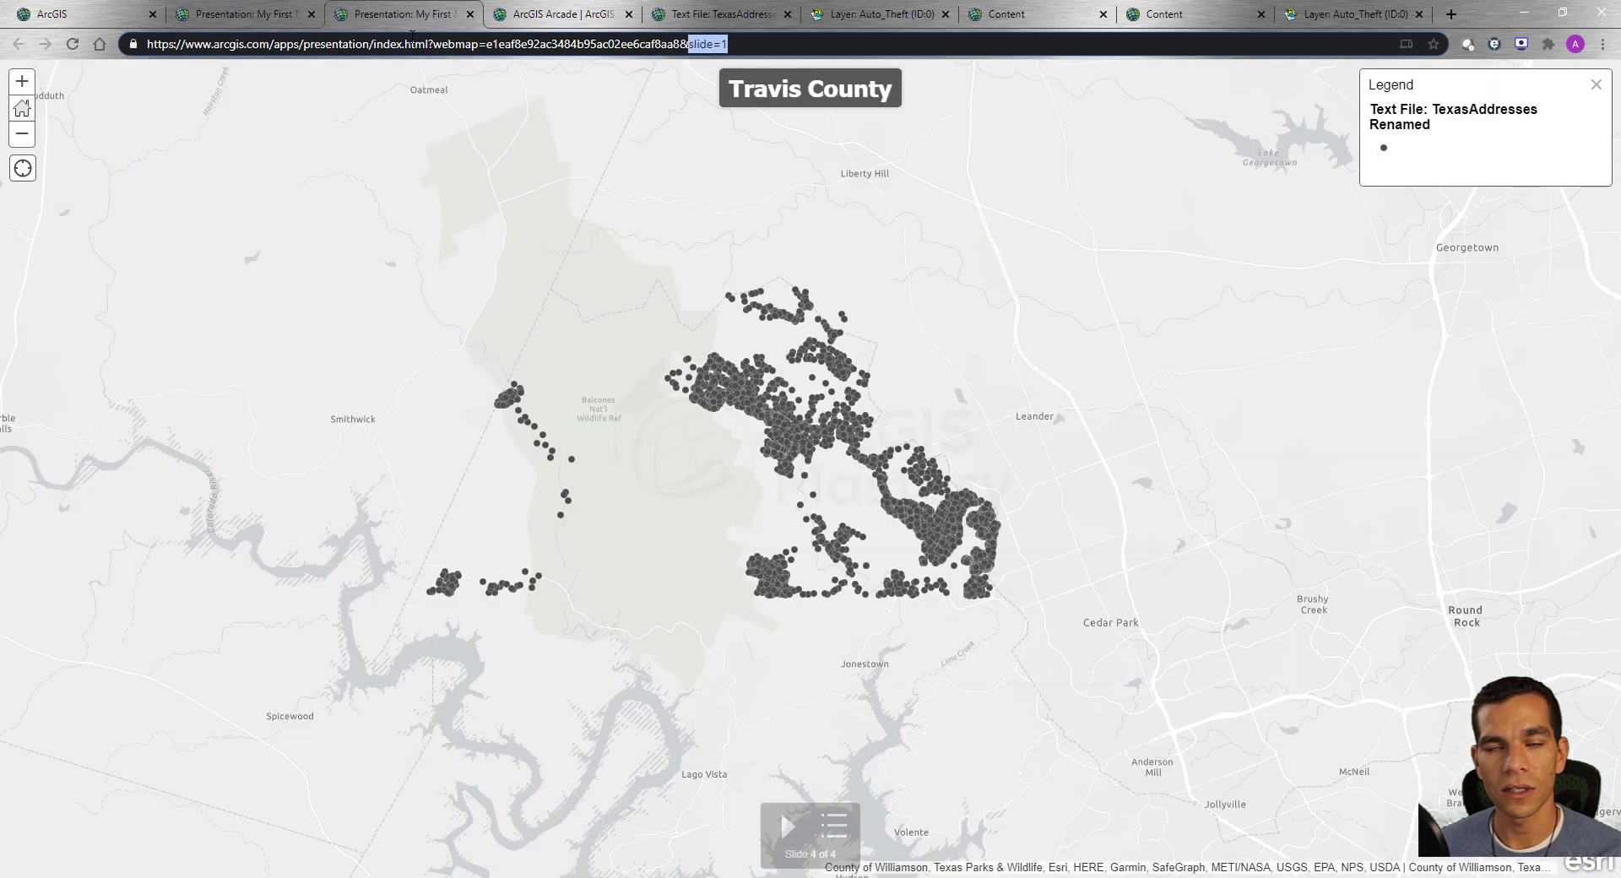
pyautogui.click(251, 17)
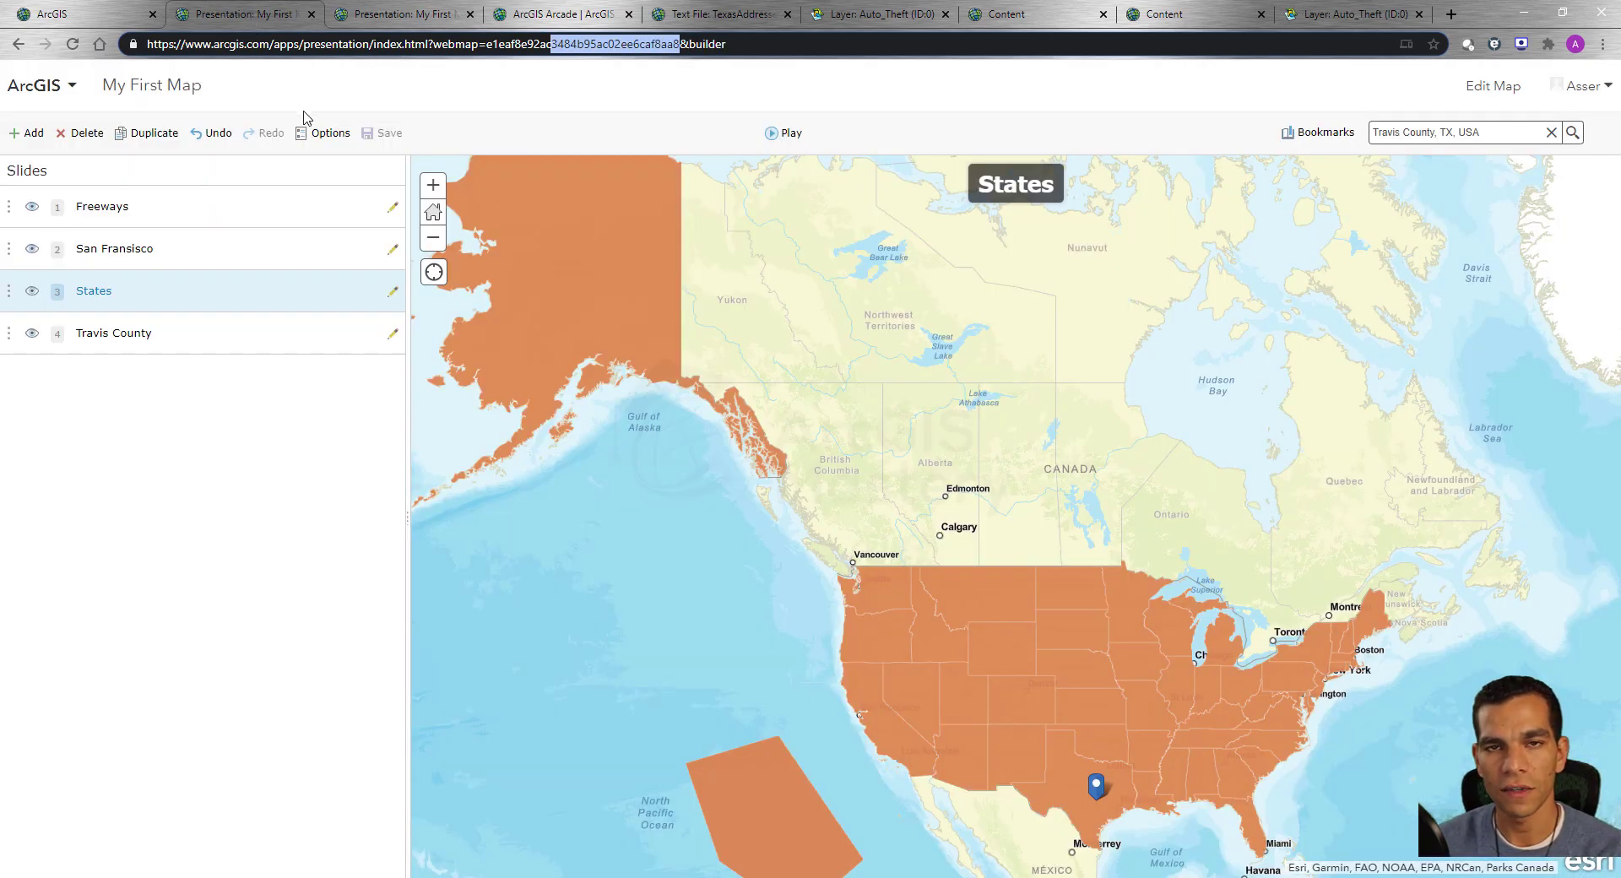